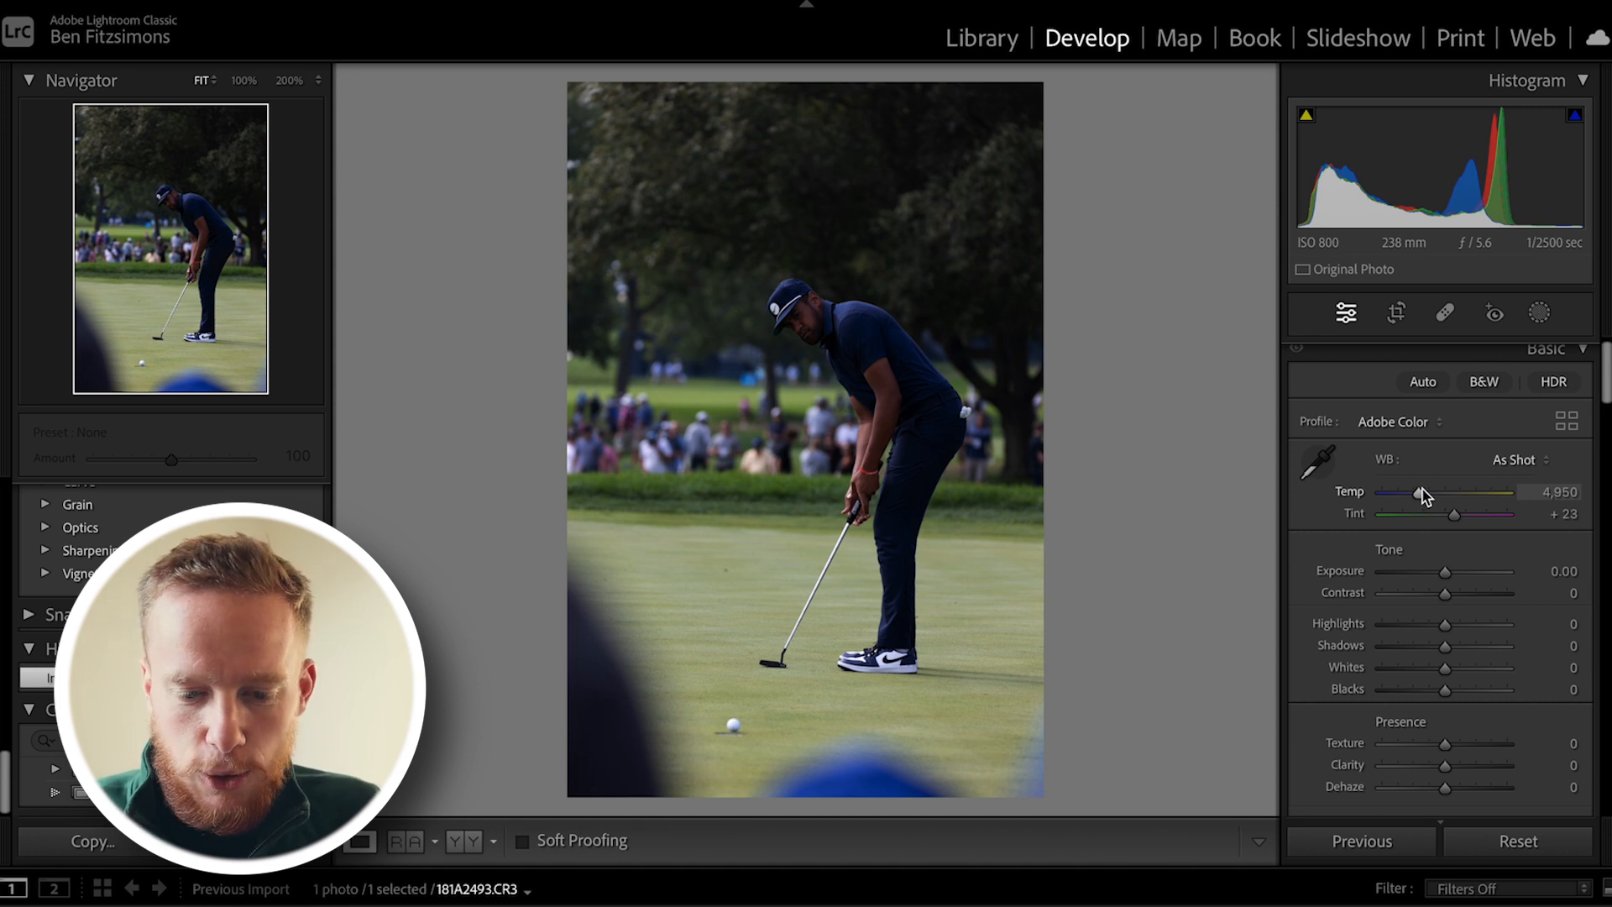
Step: Set the white balance to Temp 5,711 and Tint +12, and straighten the photo with Auto Upright
drag(1421, 494, 1451, 514)
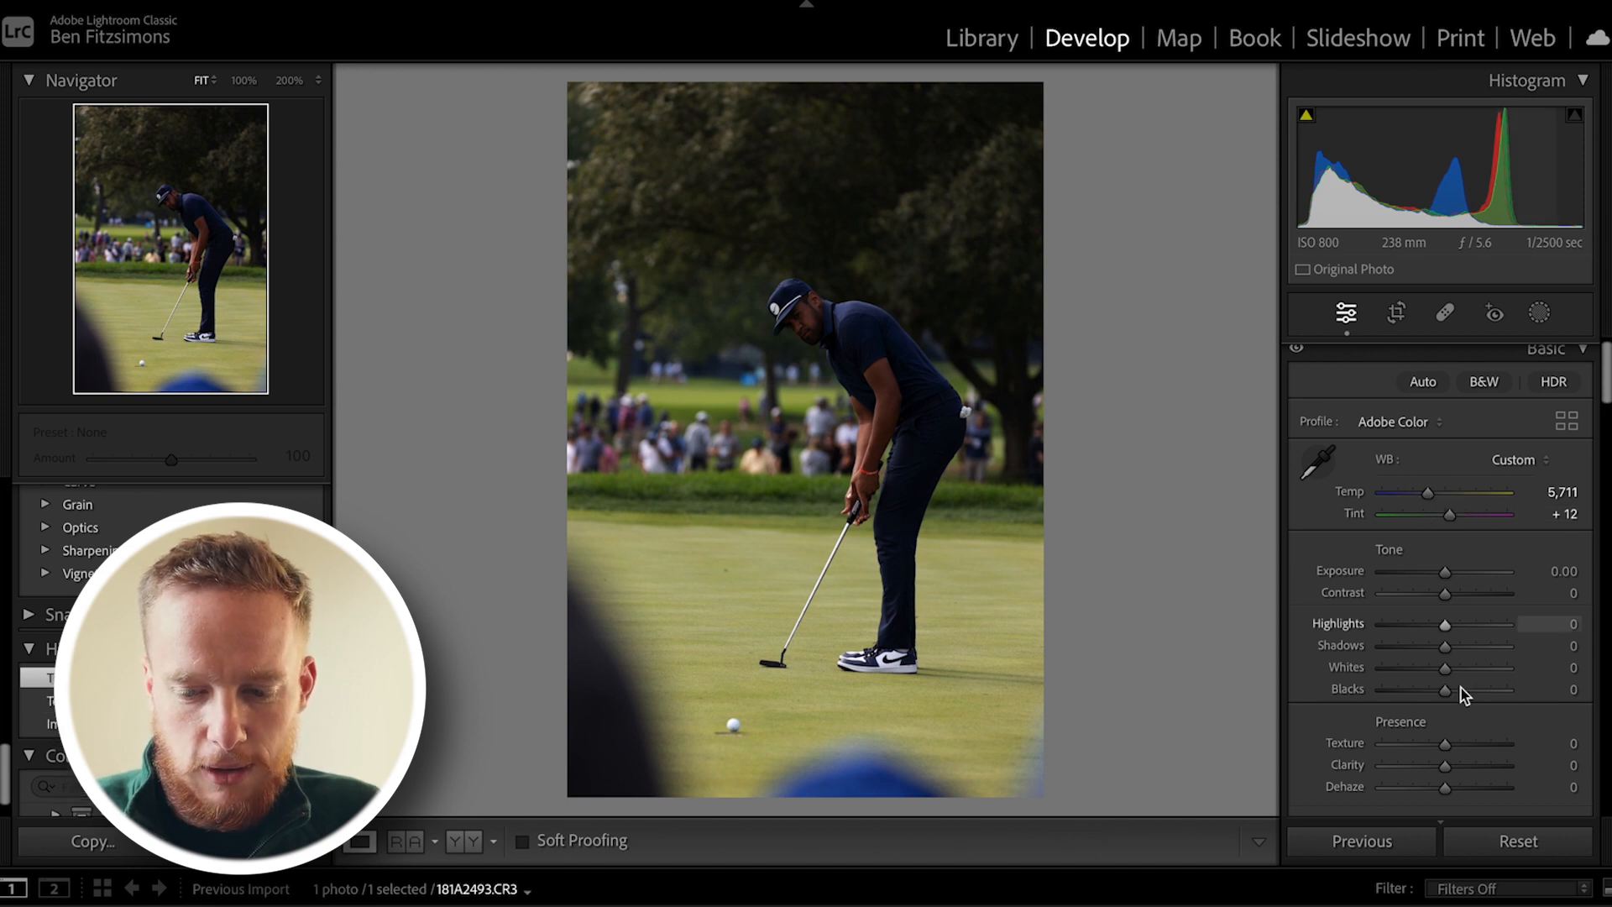
scroll(1461, 706, down, 10)
scroll(1463, 718, down, 5)
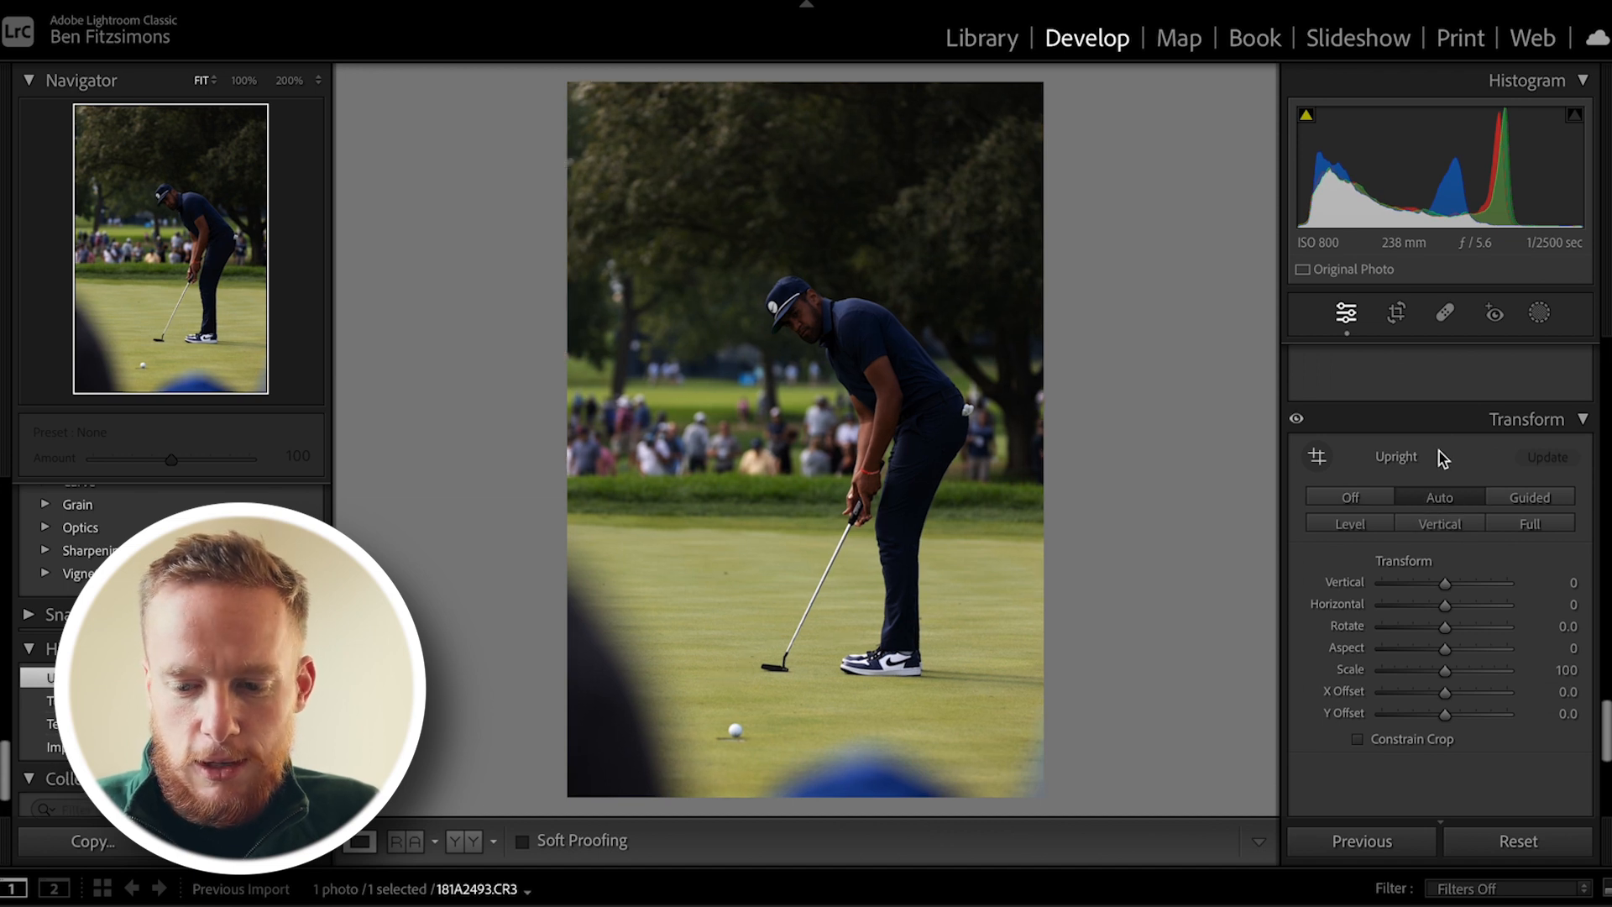
Step: Crop the photo tighter around the golfer at the original aspect ratio, and reopen the crop to loosen it slightly
click(1396, 314)
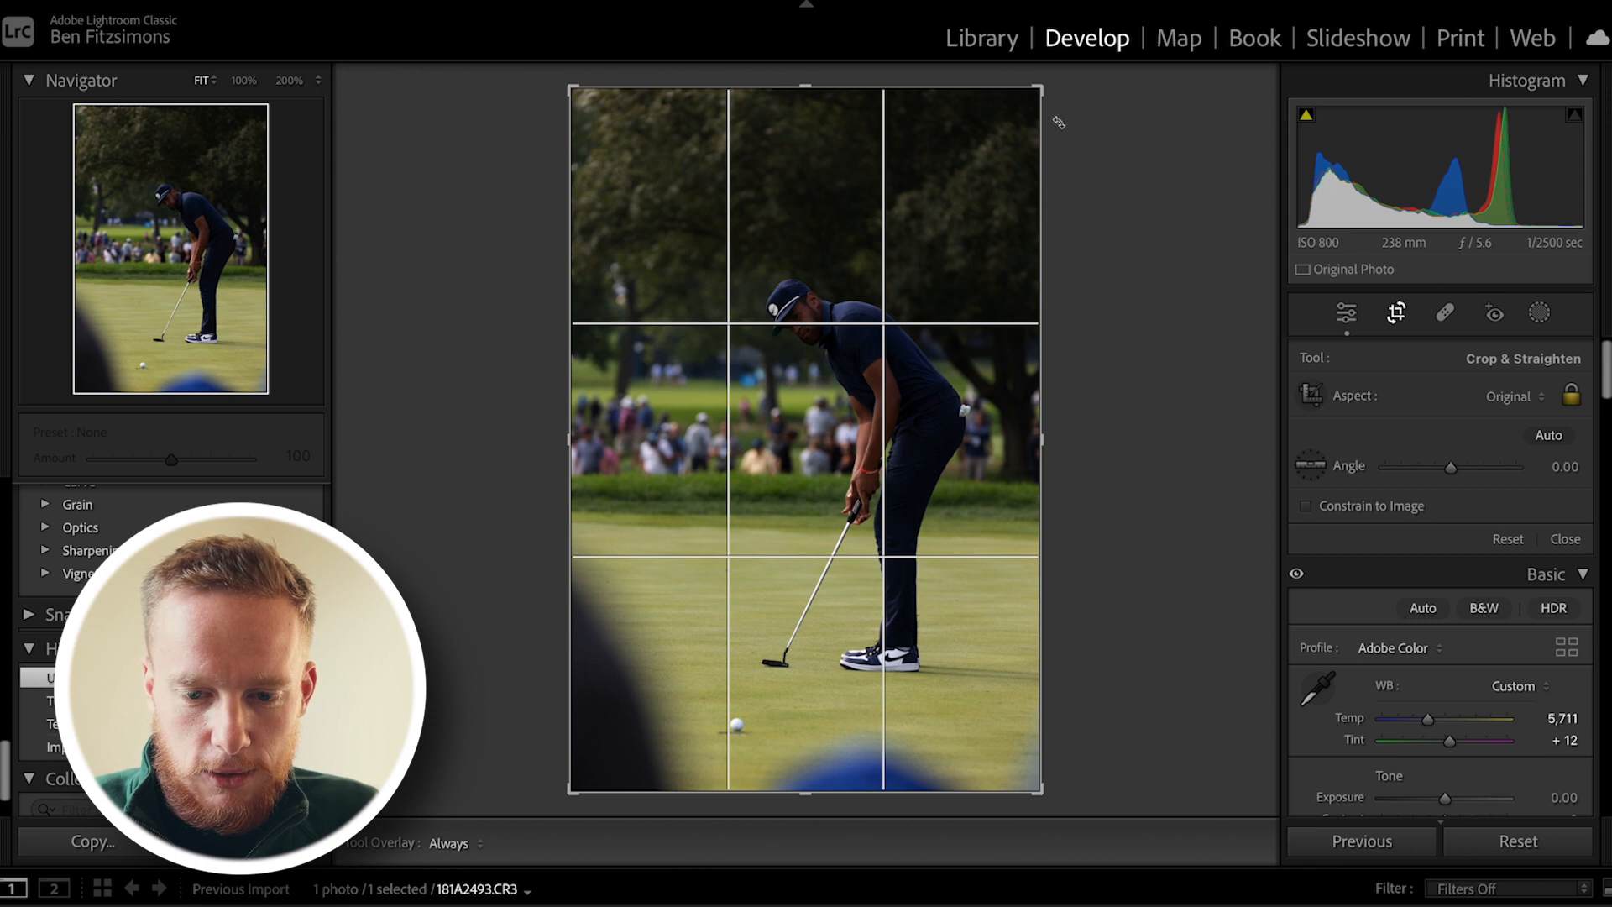
drag(1044, 90, 1029, 144)
drag(952, 267, 932, 267)
key(Return)
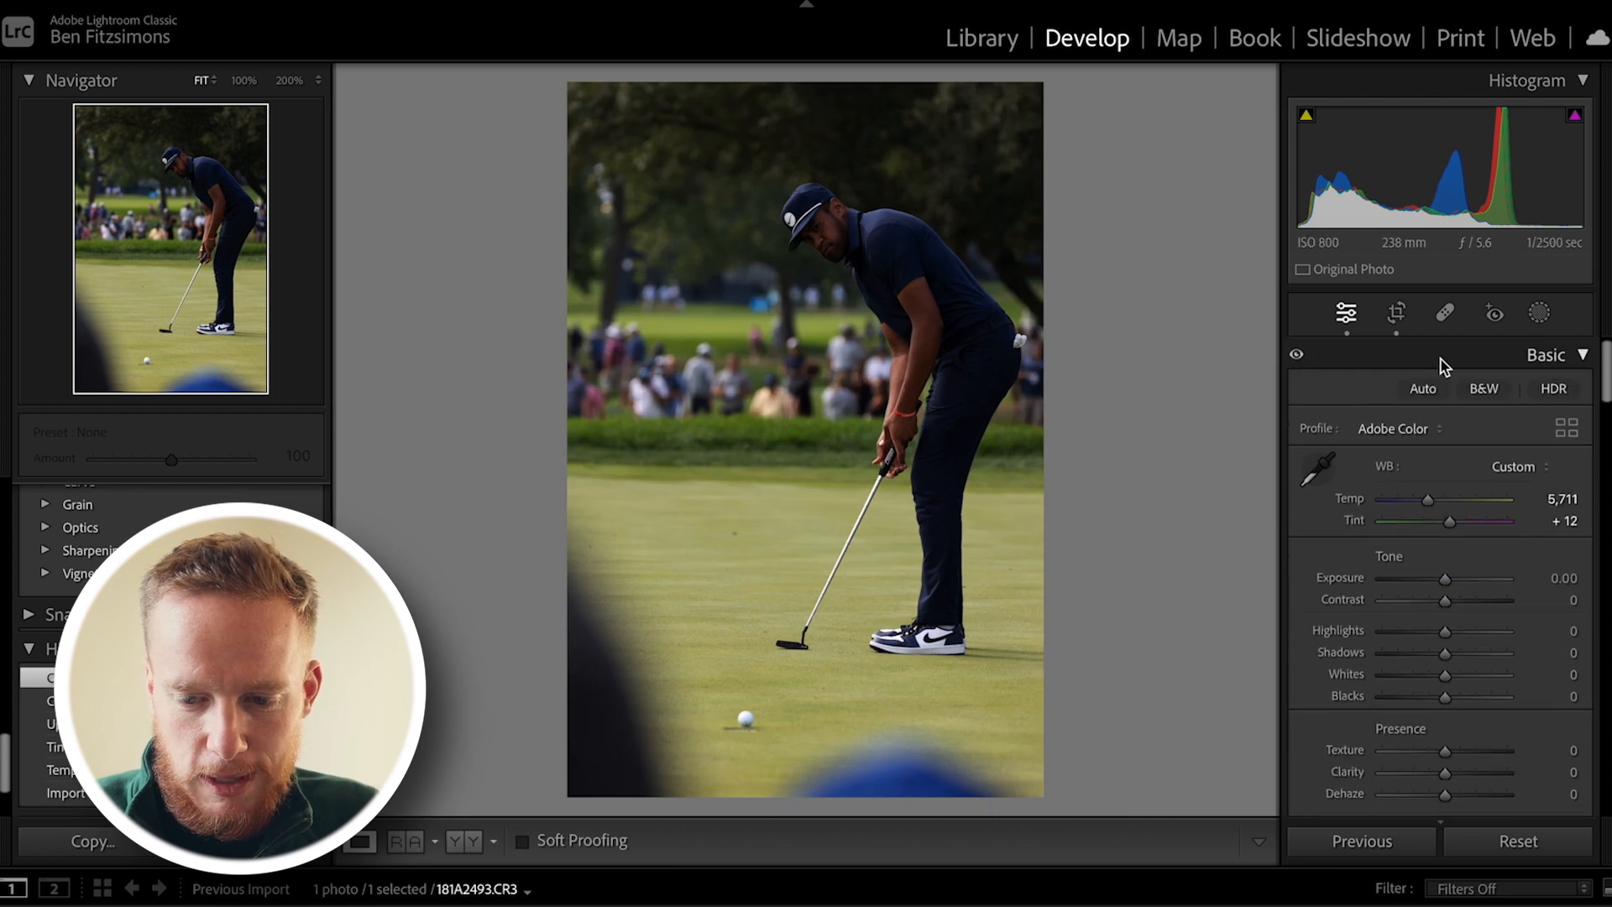
click(1397, 313)
drag(1007, 151, 1025, 111)
key(Return)
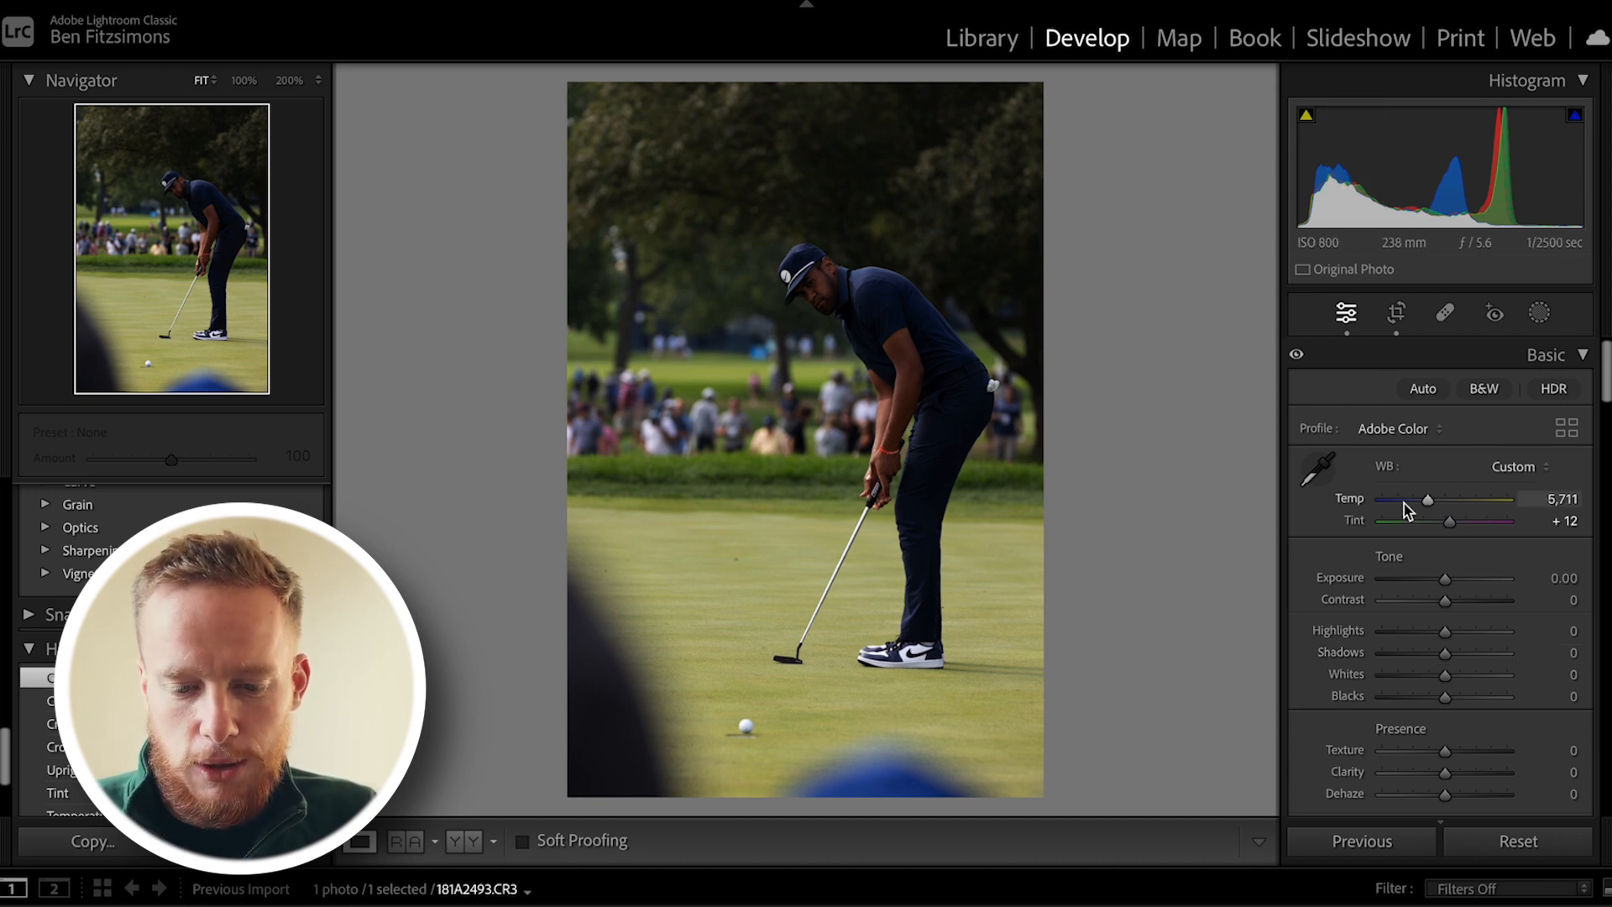
Step: Set the tone values to Exposure +0.40, Contrast +23, Highlights +18 and Shadows −14
drag(1444, 577, 1450, 580)
drag(1446, 658, 1453, 659)
drag(1446, 601, 1458, 601)
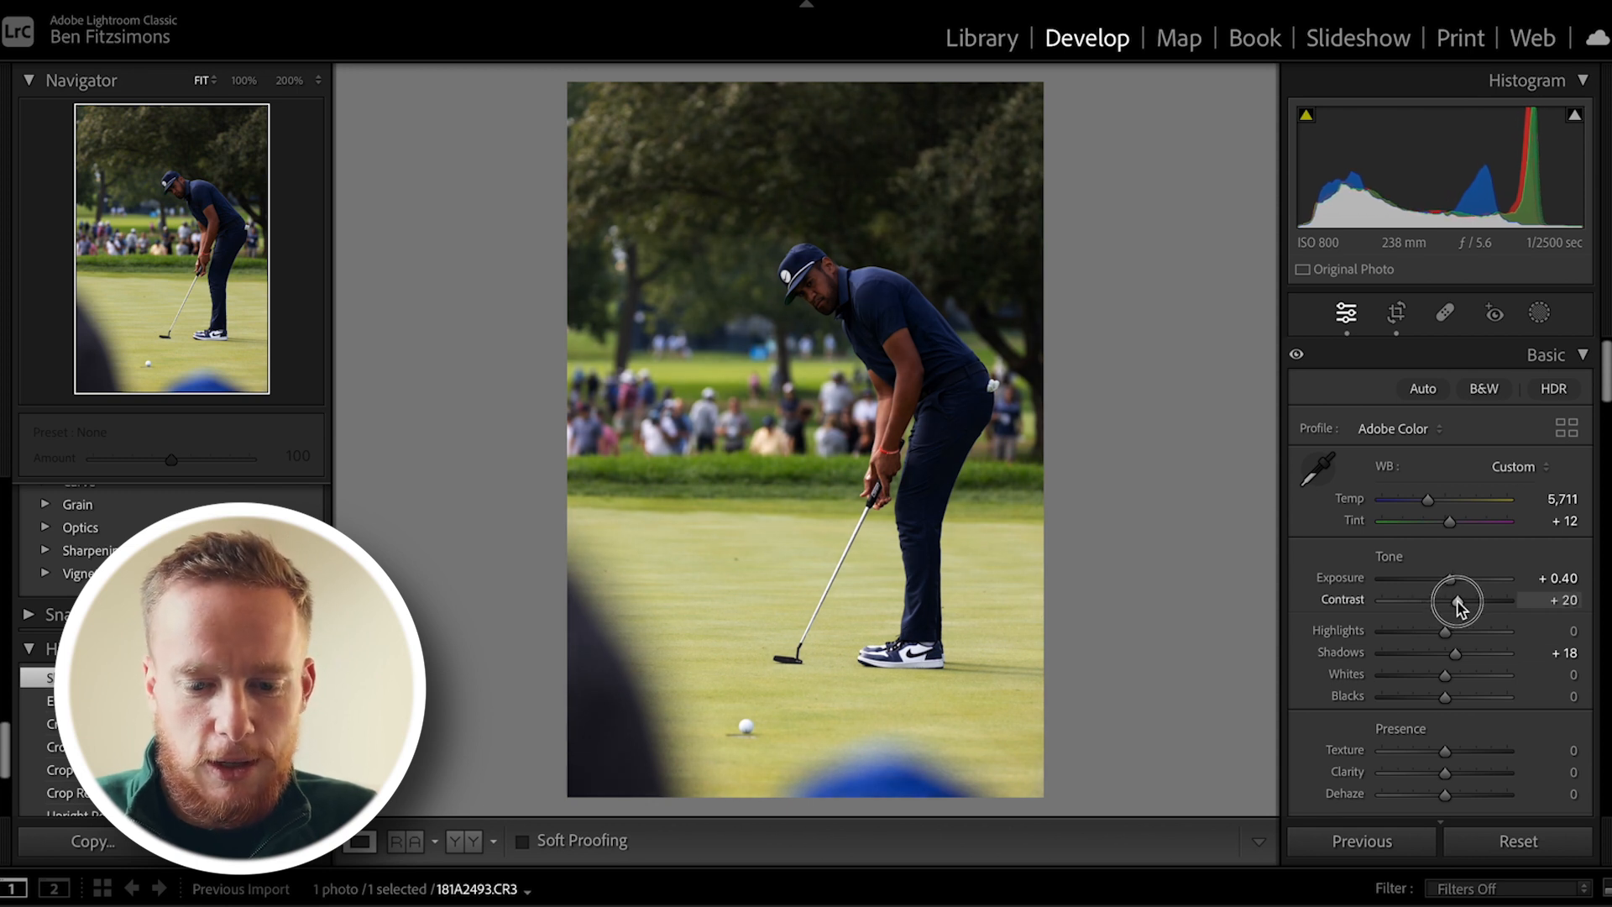
drag(1458, 602, 1460, 601)
scroll(1482, 589, down, 2)
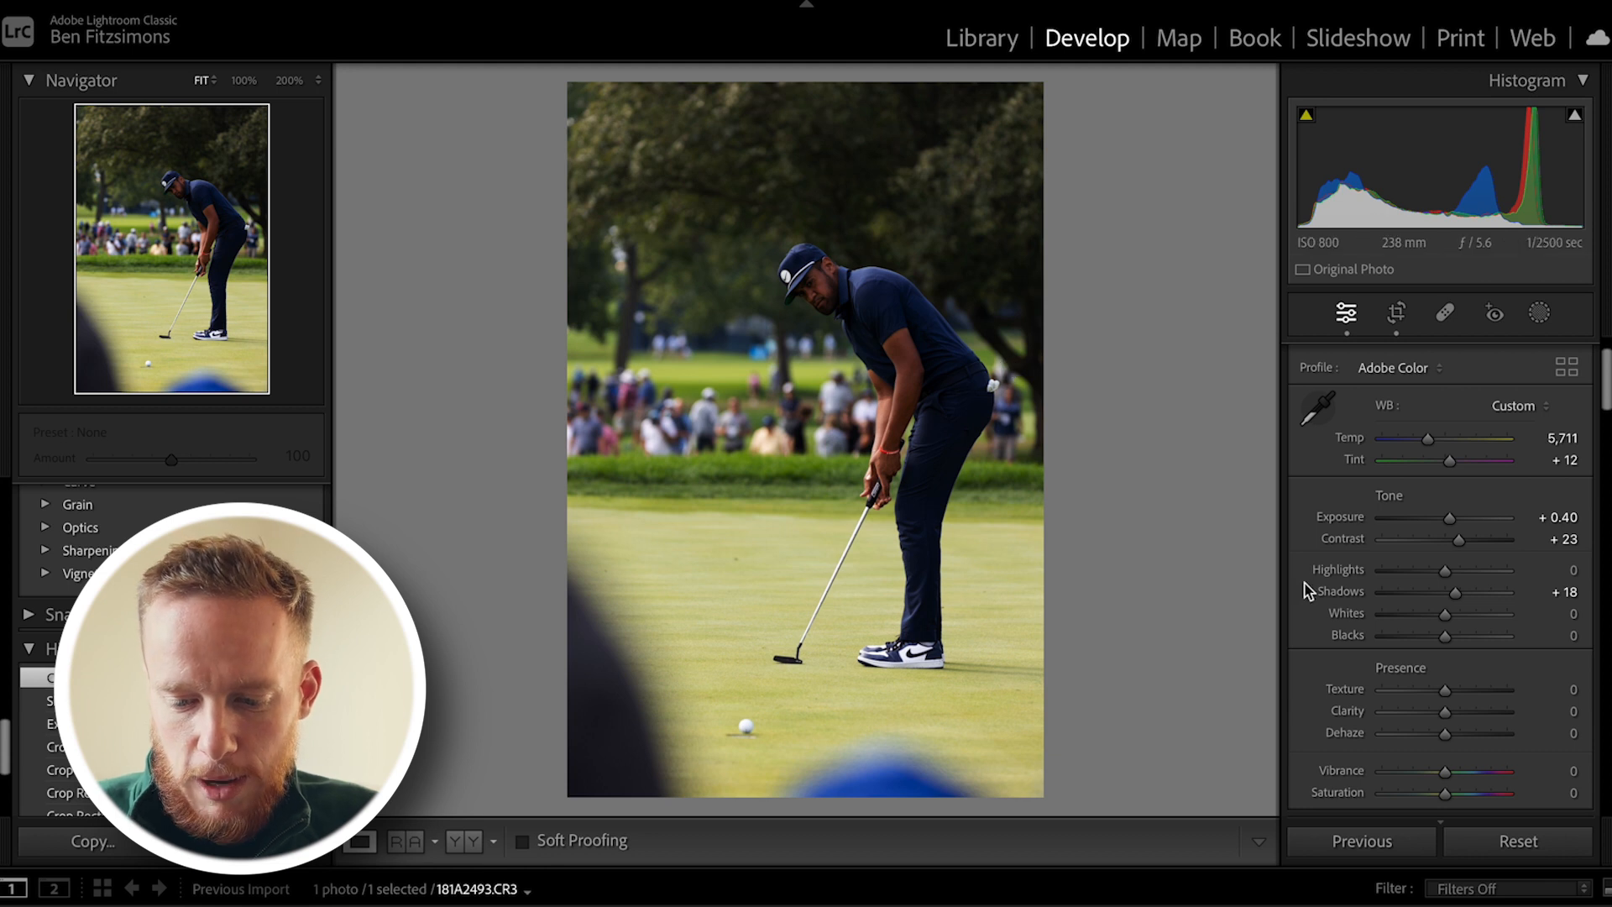
scroll(1447, 607, down, 5)
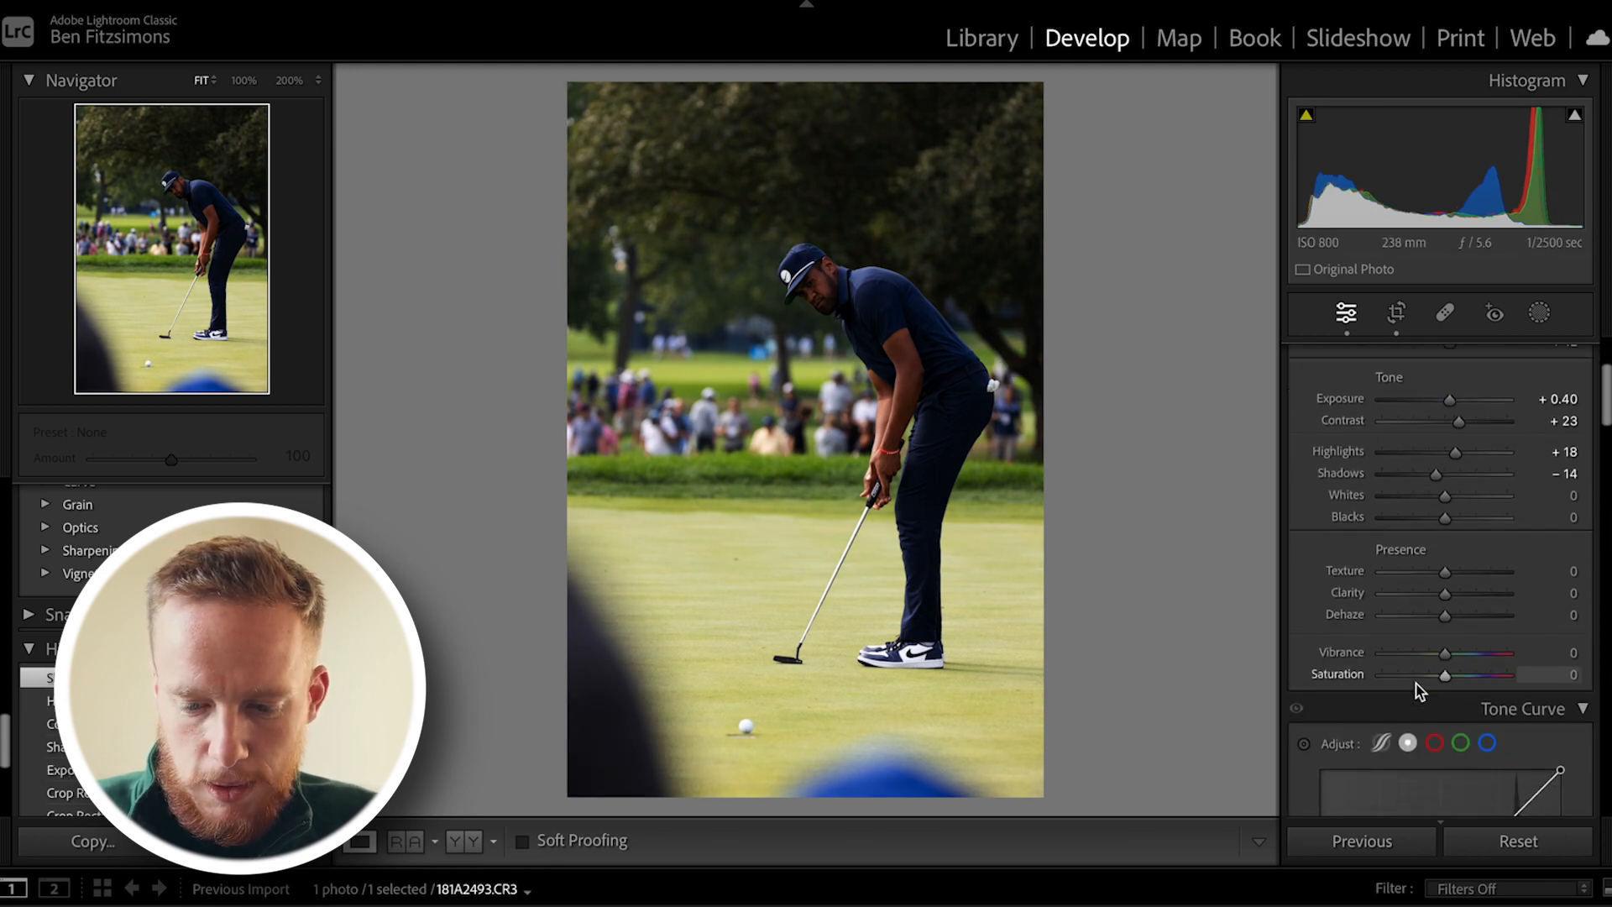
Step: Shape the point curve with black point output 12, a shadow point at 74/68, a highlight point, and the white point at 253/246
scroll(1433, 642, down, 5)
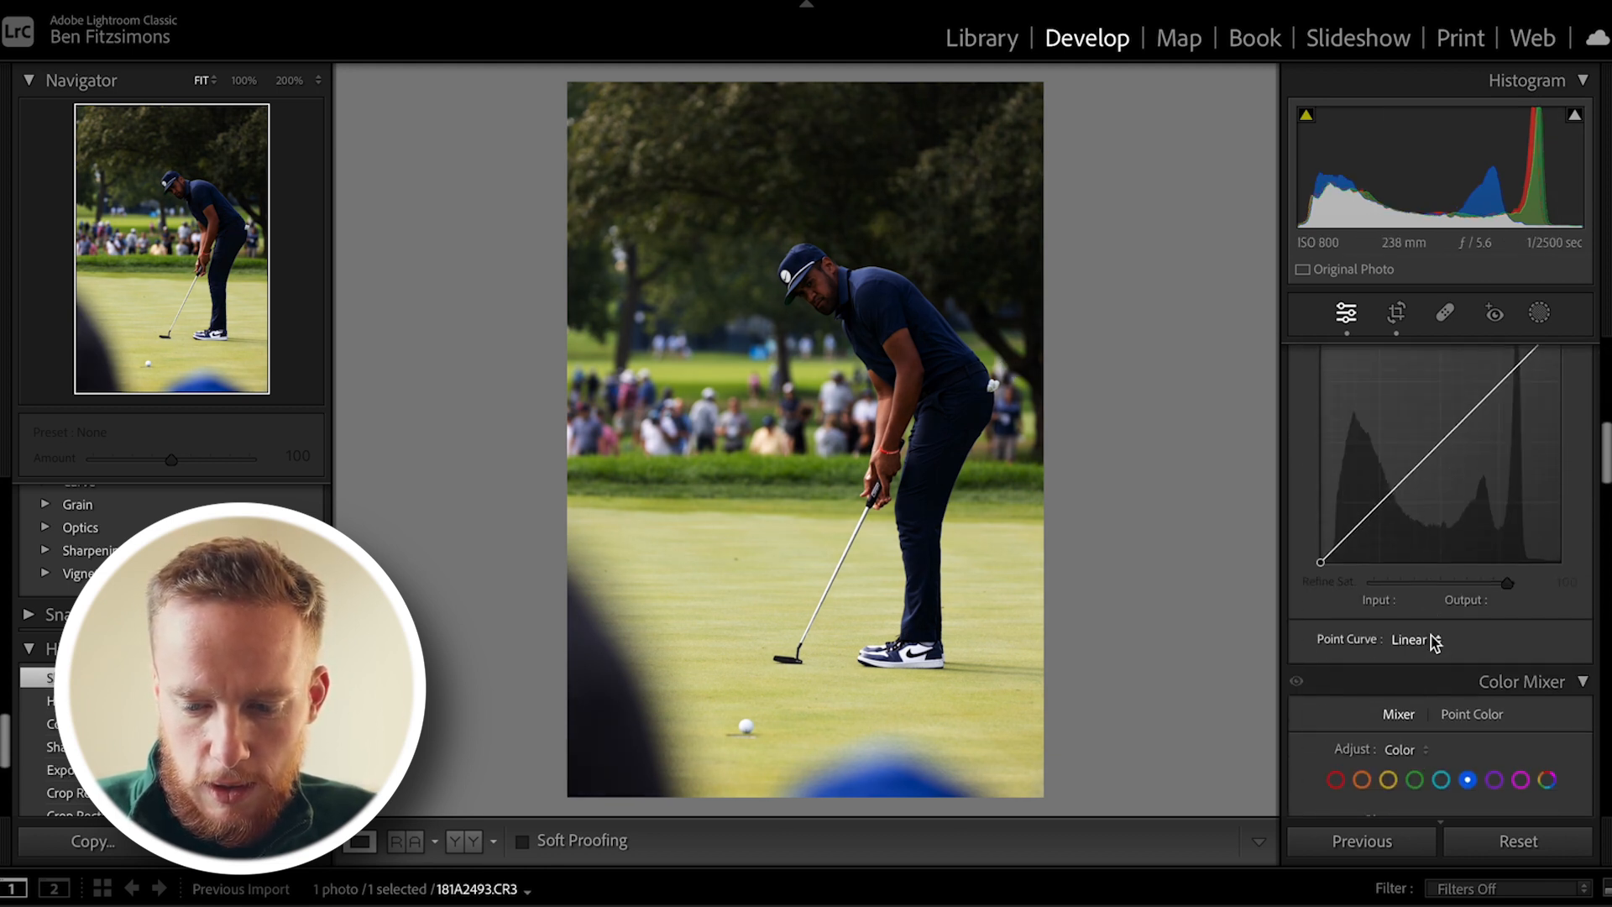
scroll(1428, 633, up, 2)
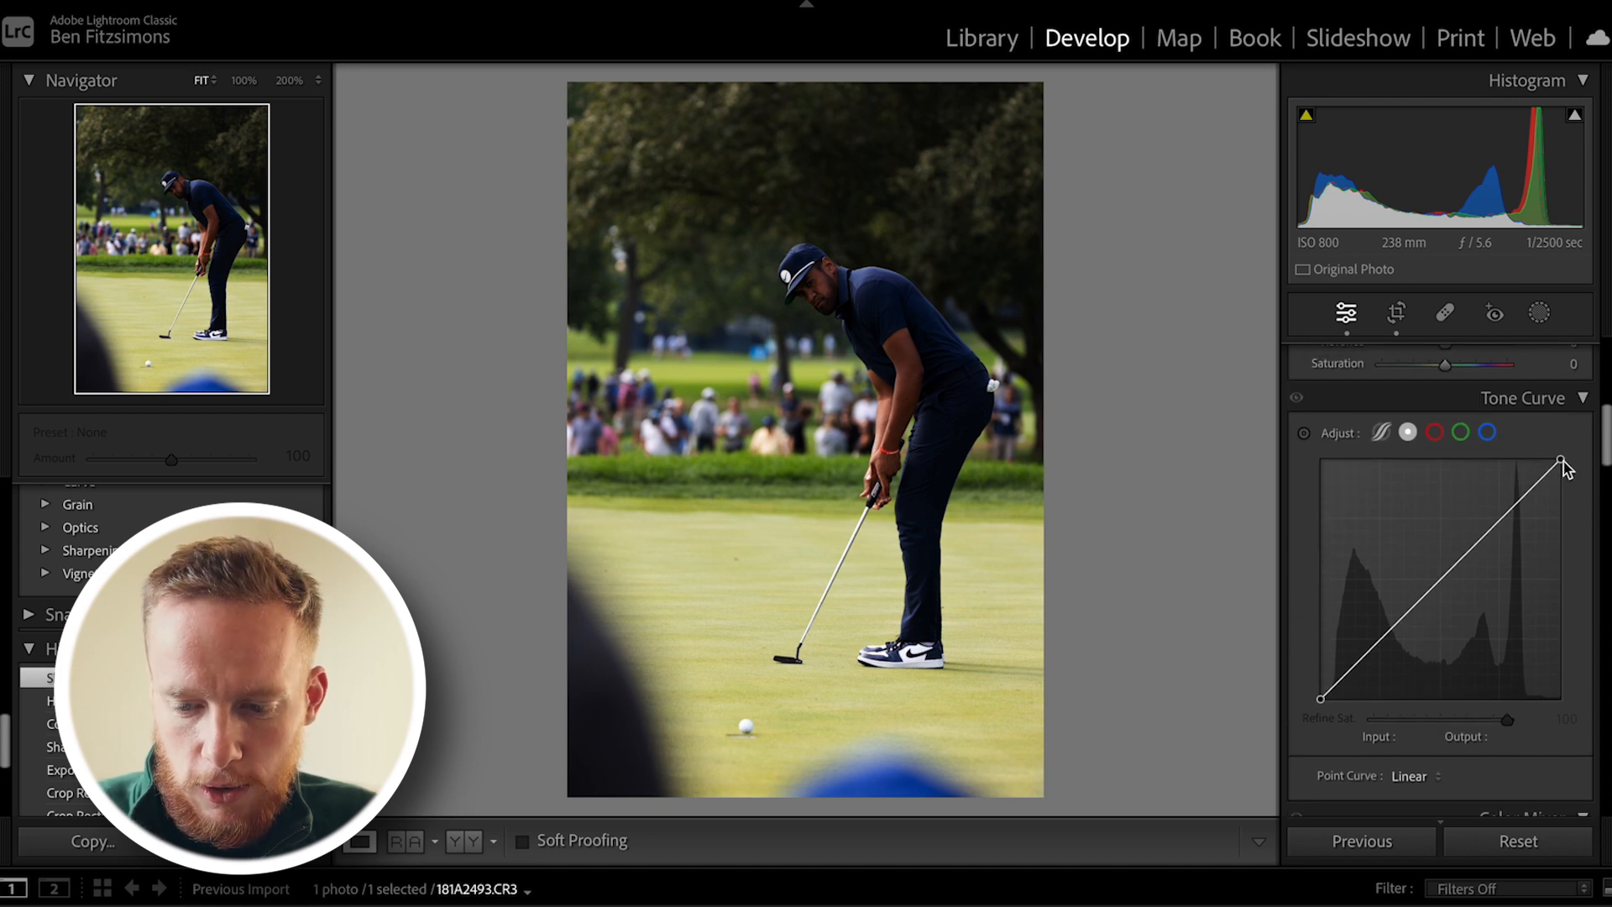
drag(1562, 460, 1563, 464)
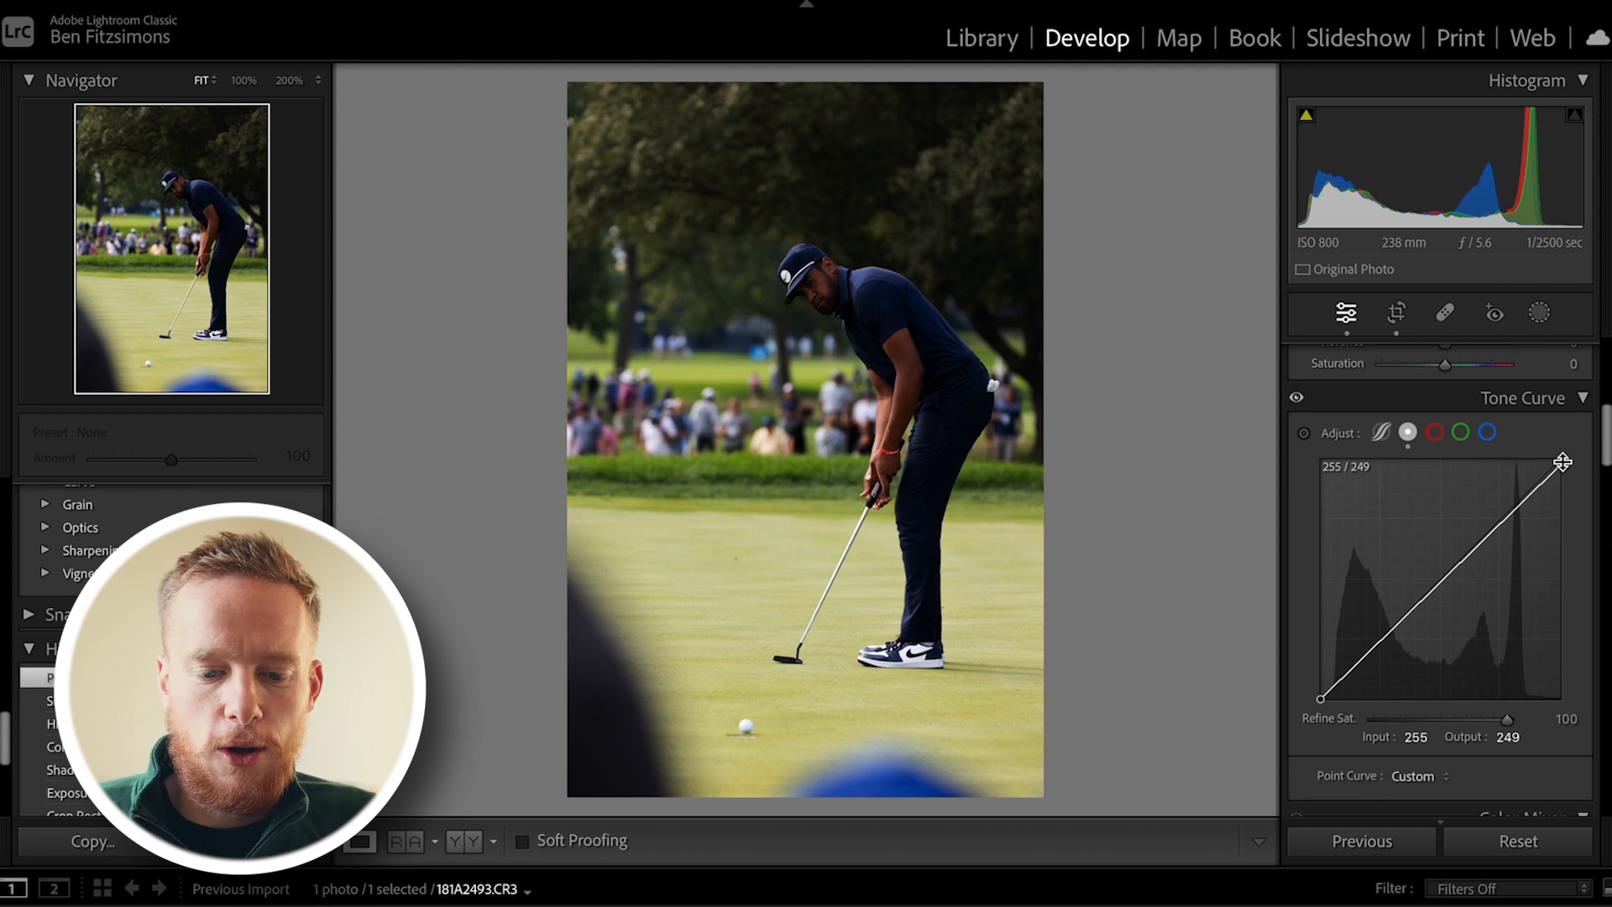
drag(1320, 700, 1320, 697)
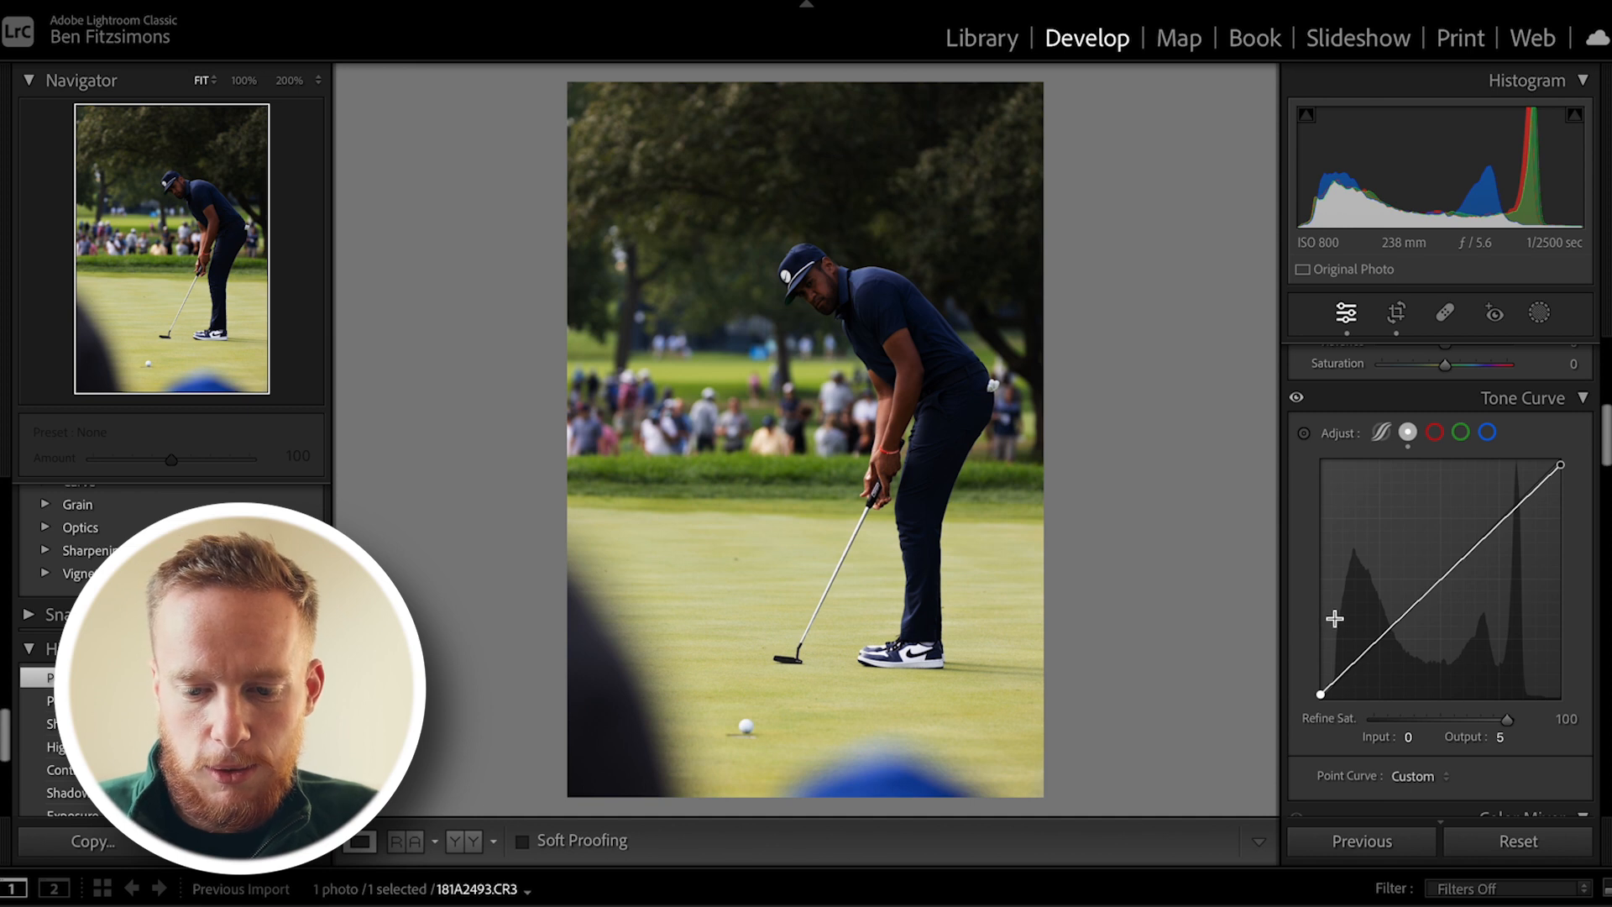
drag(1348, 668, 1391, 638)
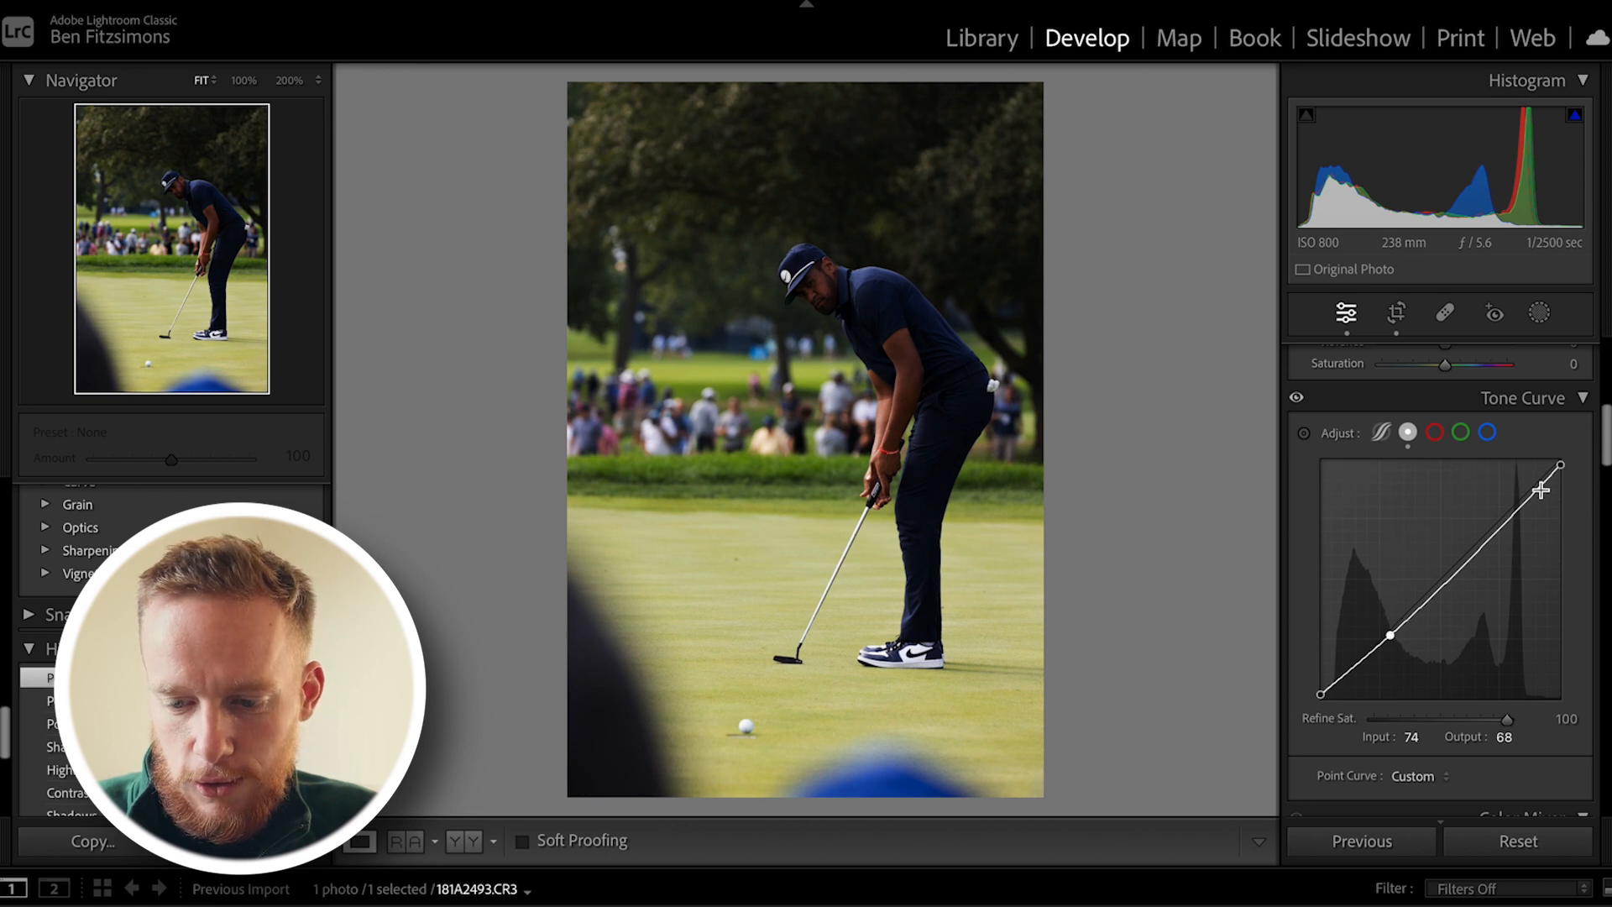
drag(1522, 504, 1560, 467)
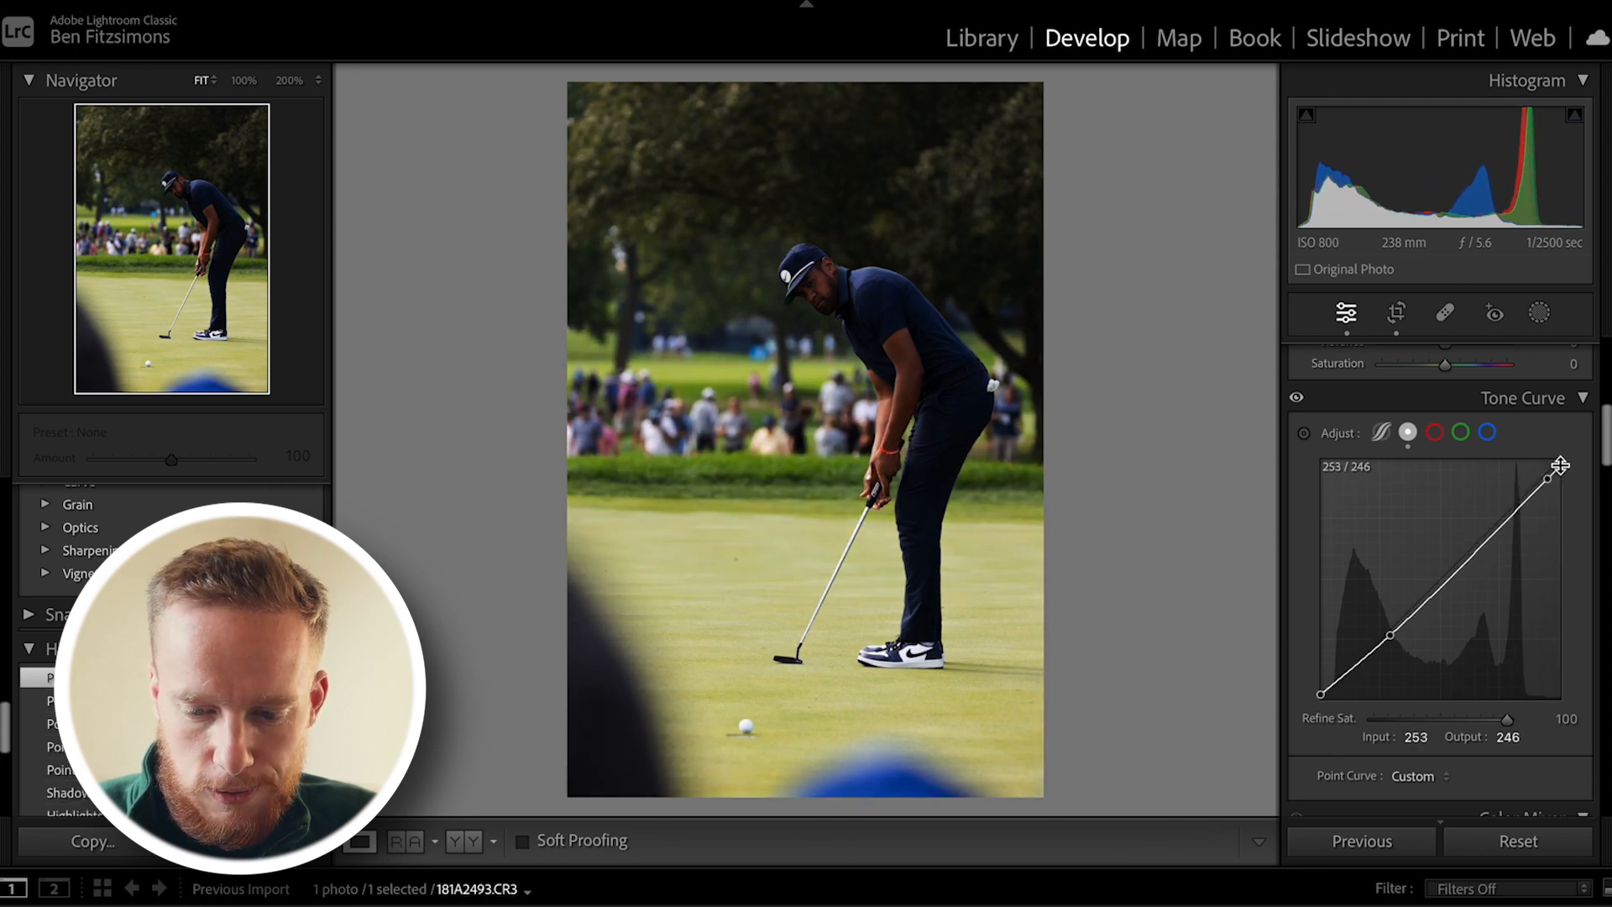
mouse_move(1323, 702)
mouse_down()
mouse_move(1317, 684)
mouse_move(1299, 690)
mouse_up()
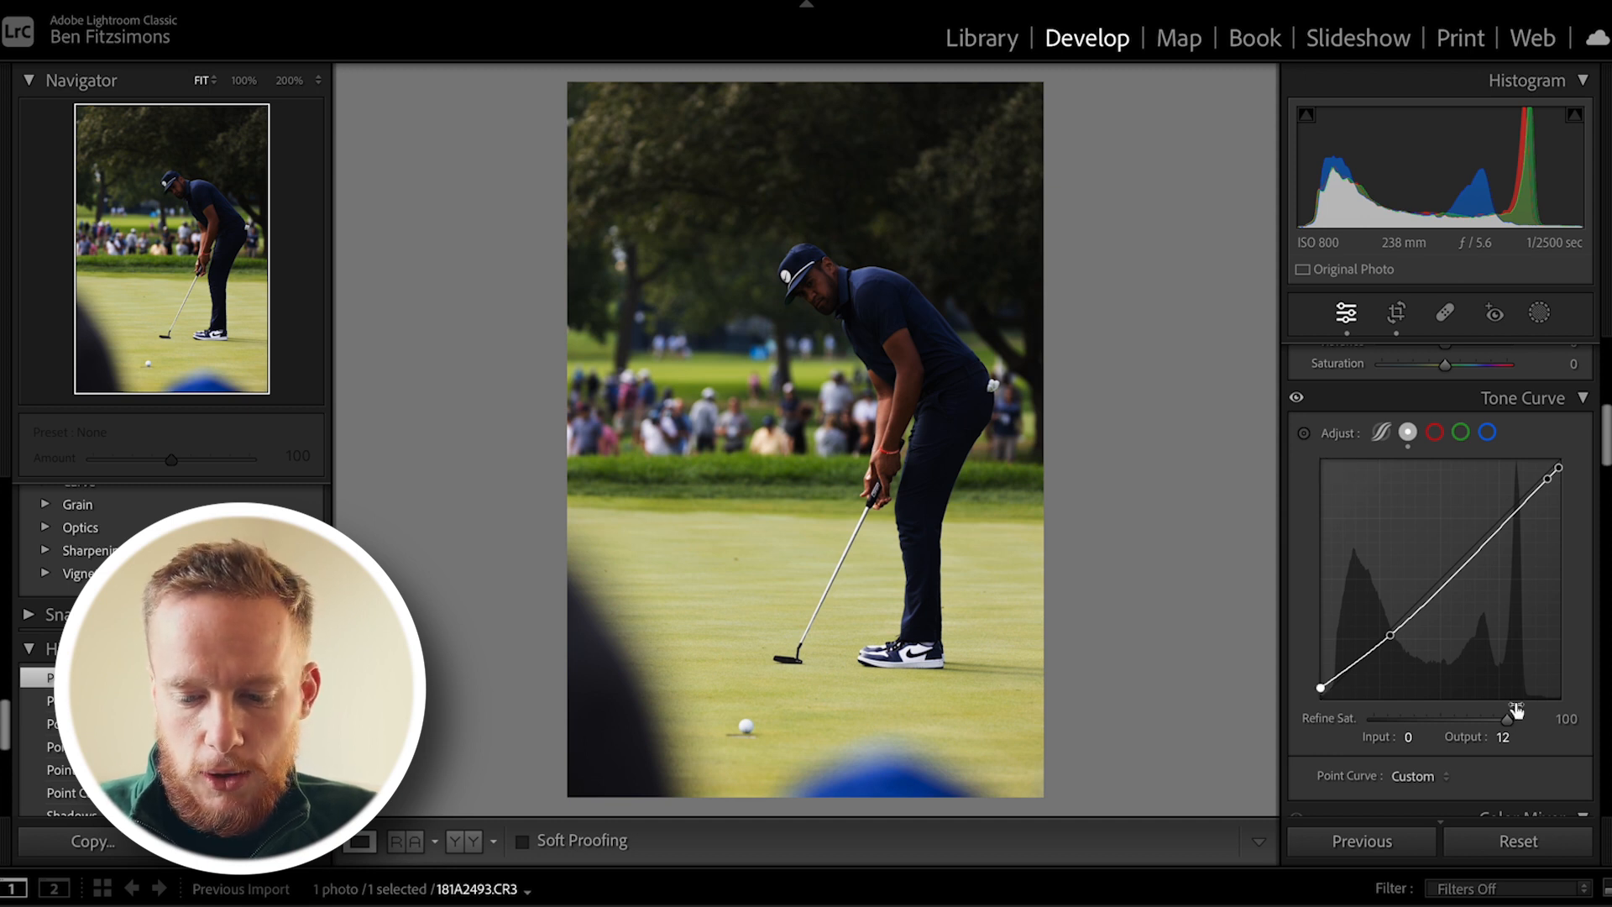
Step: Set the green Saturation to +53 in the Color Mixer, and try green Luminance at −85 before undoing it
scroll(1598, 685, down, 3)
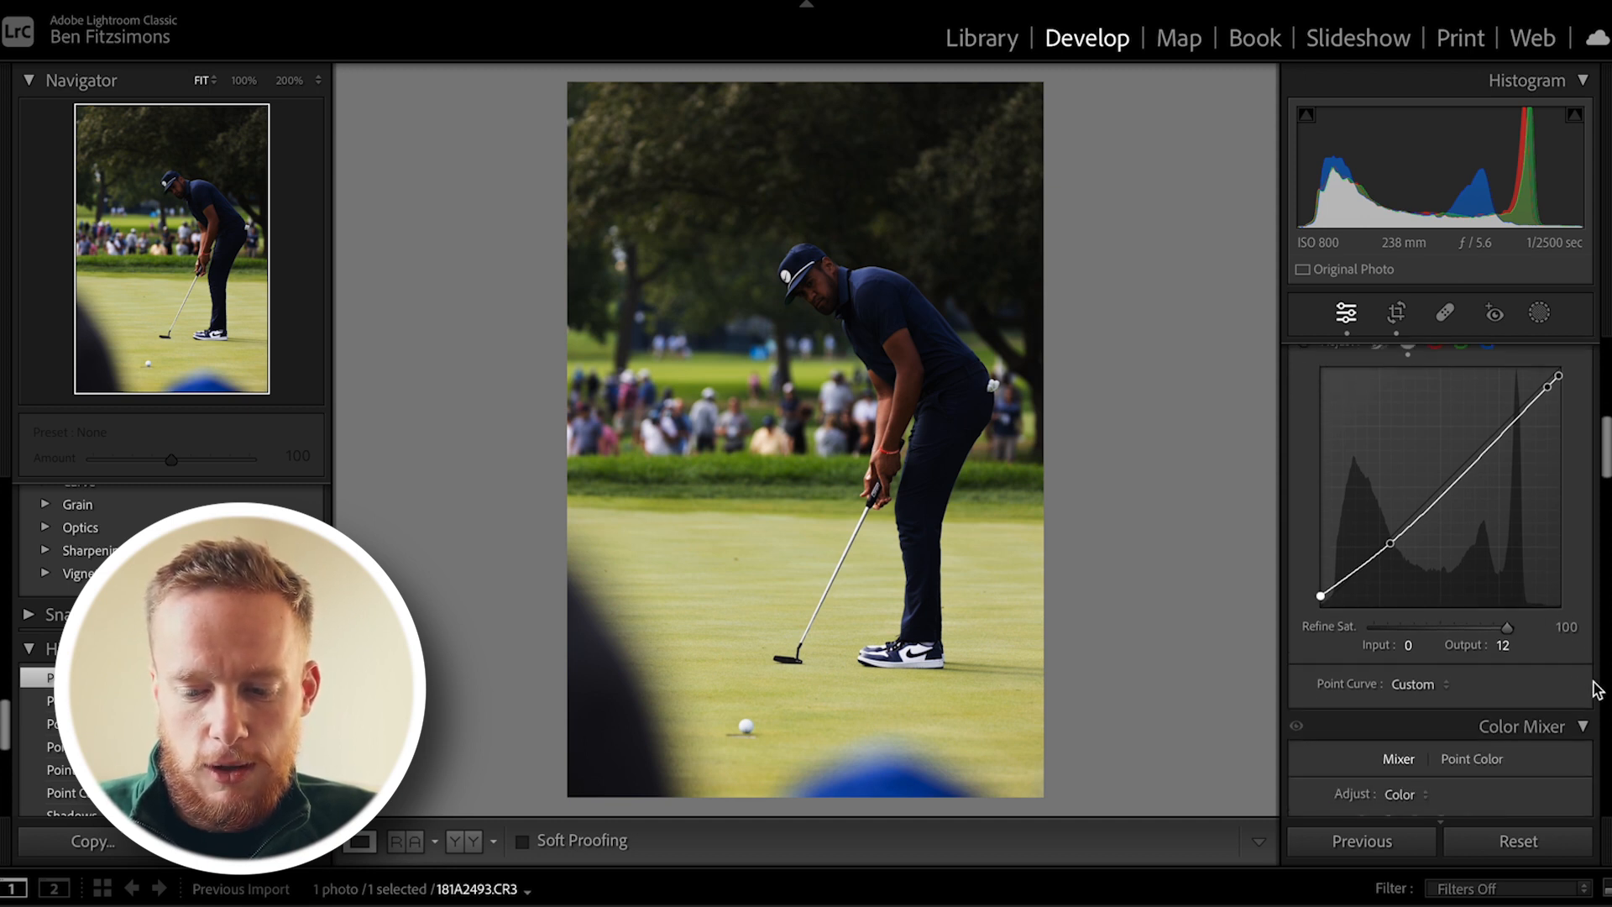
scroll(1514, 547, down, 4)
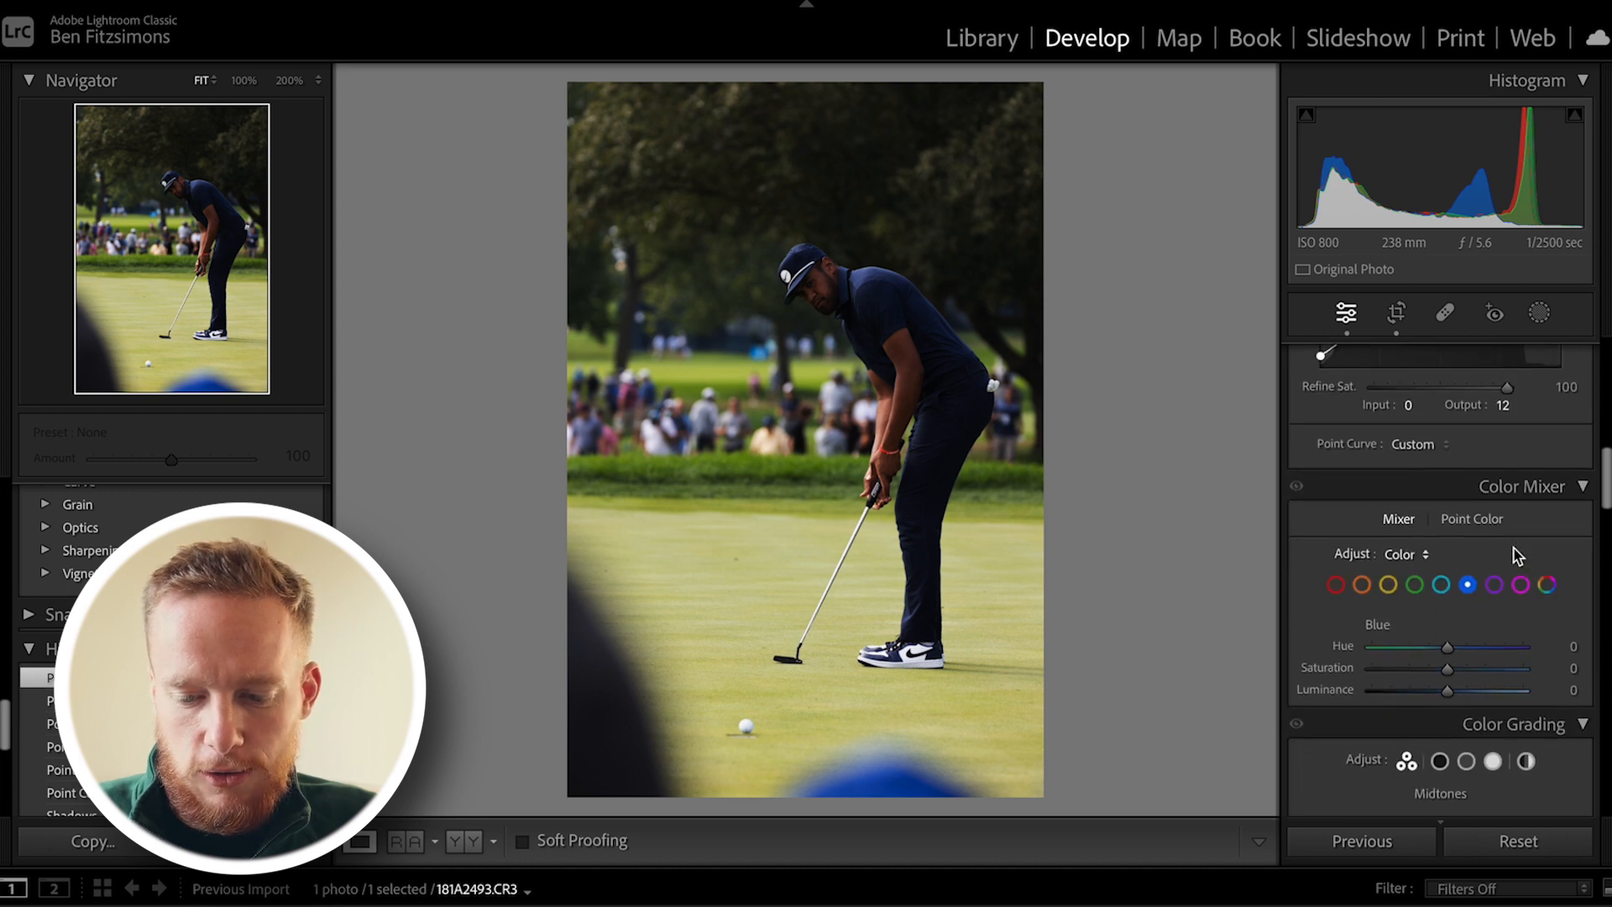
click(1416, 519)
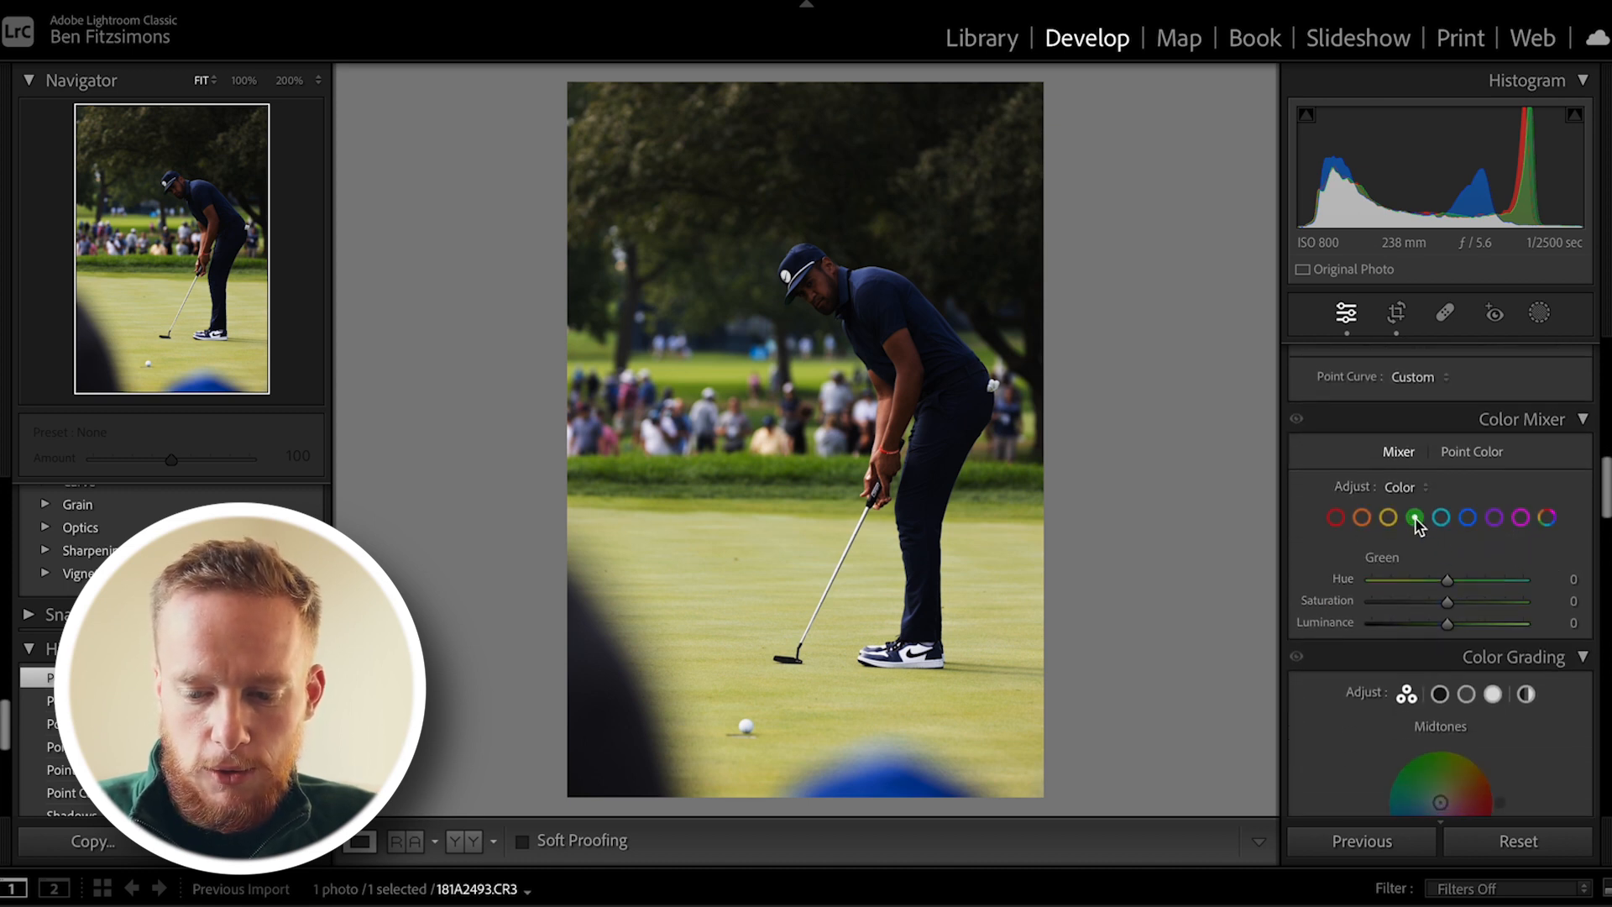
scroll(1509, 627, down, 1)
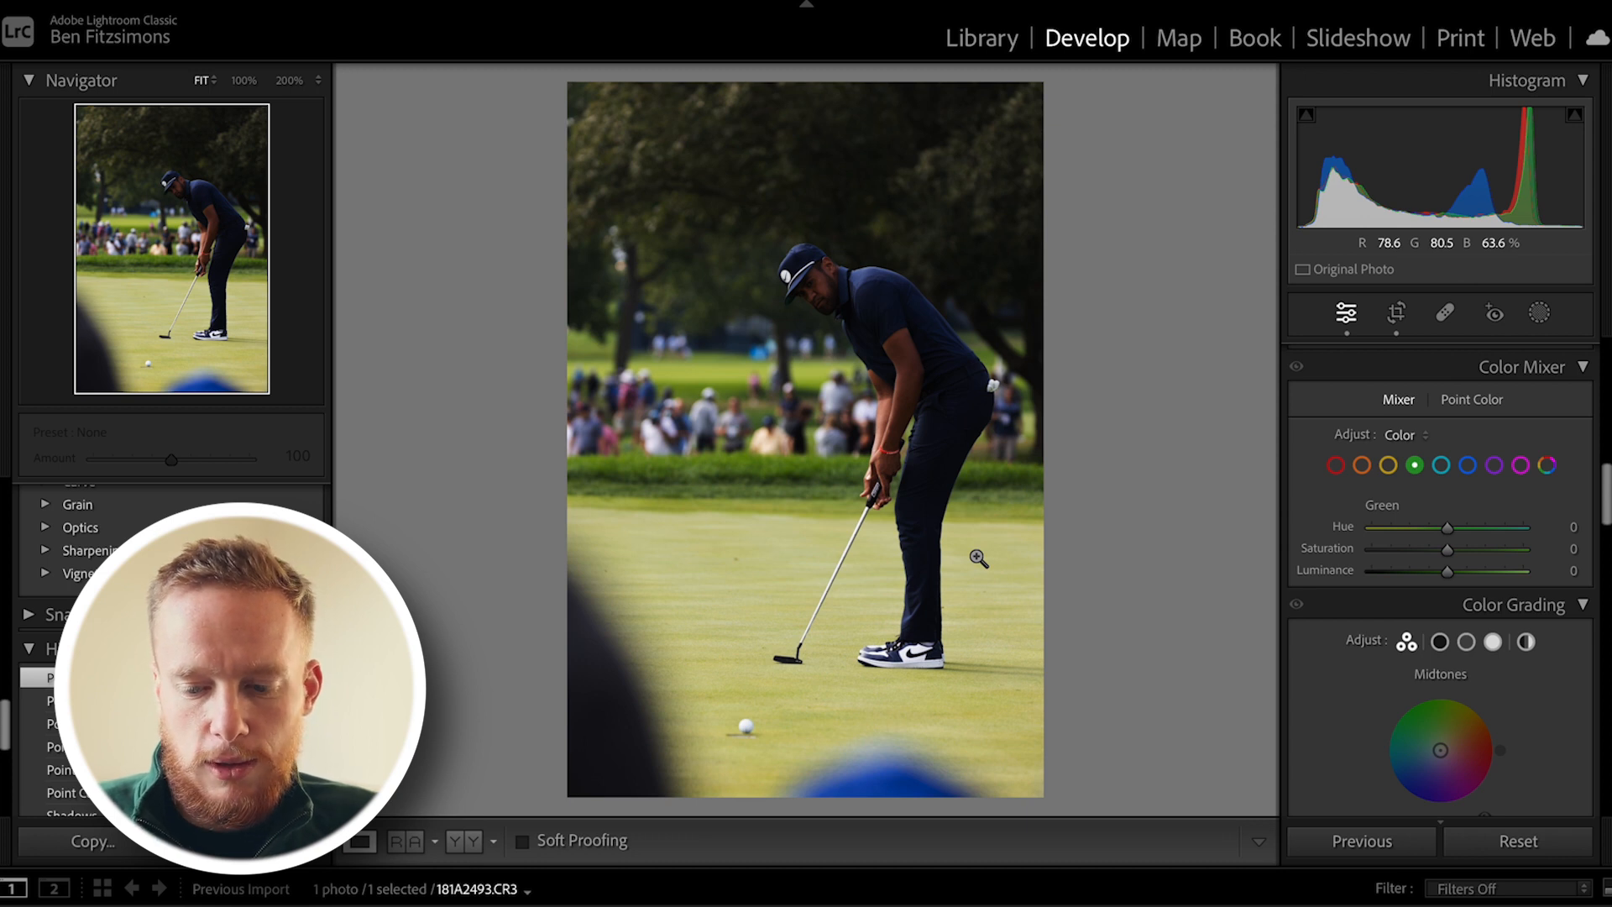
drag(1448, 549, 1488, 555)
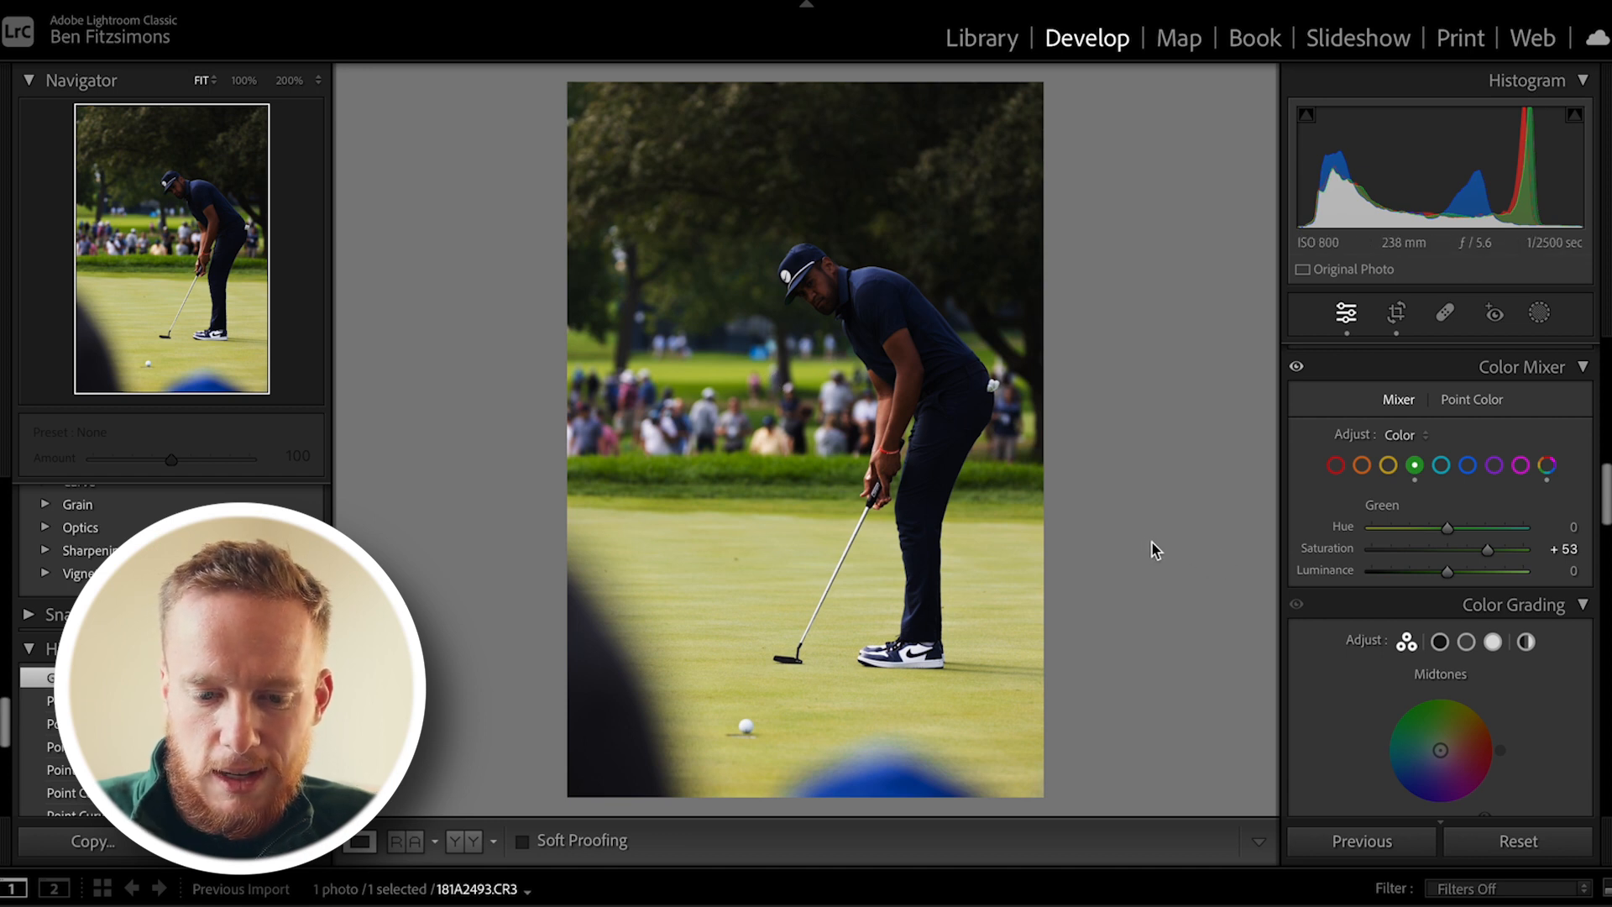
drag(1449, 571, 1384, 578)
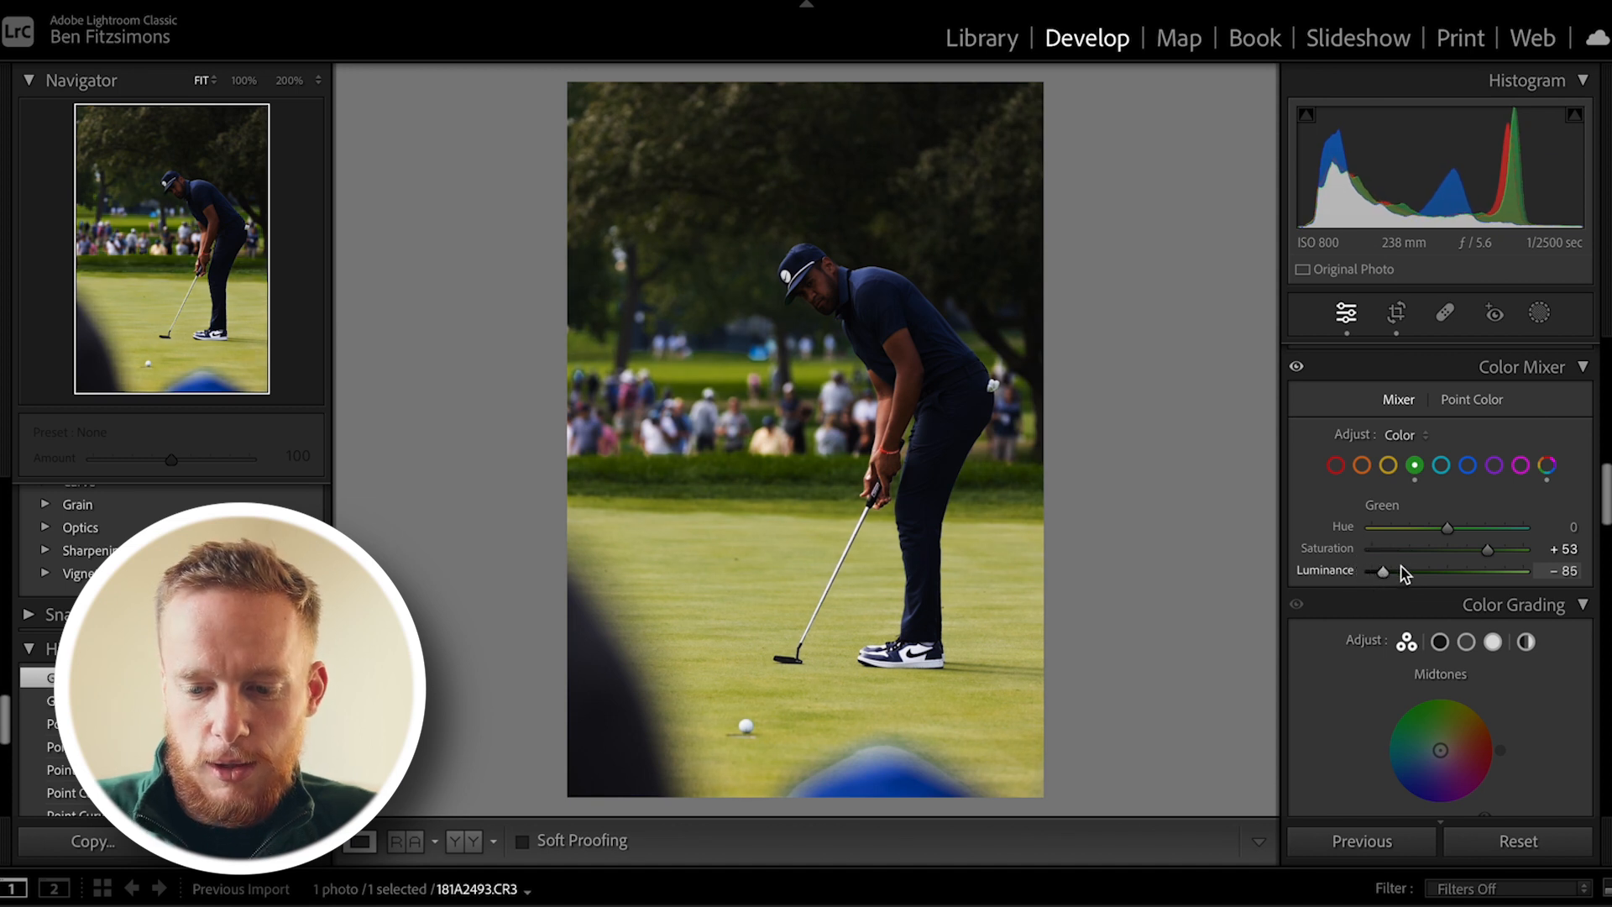
key(ctrl+z)
Step: Sample the dark green grass strip with Point Color and set Sat. Shift to −7 and Lum. Shift to −33
click(1482, 403)
click(1335, 451)
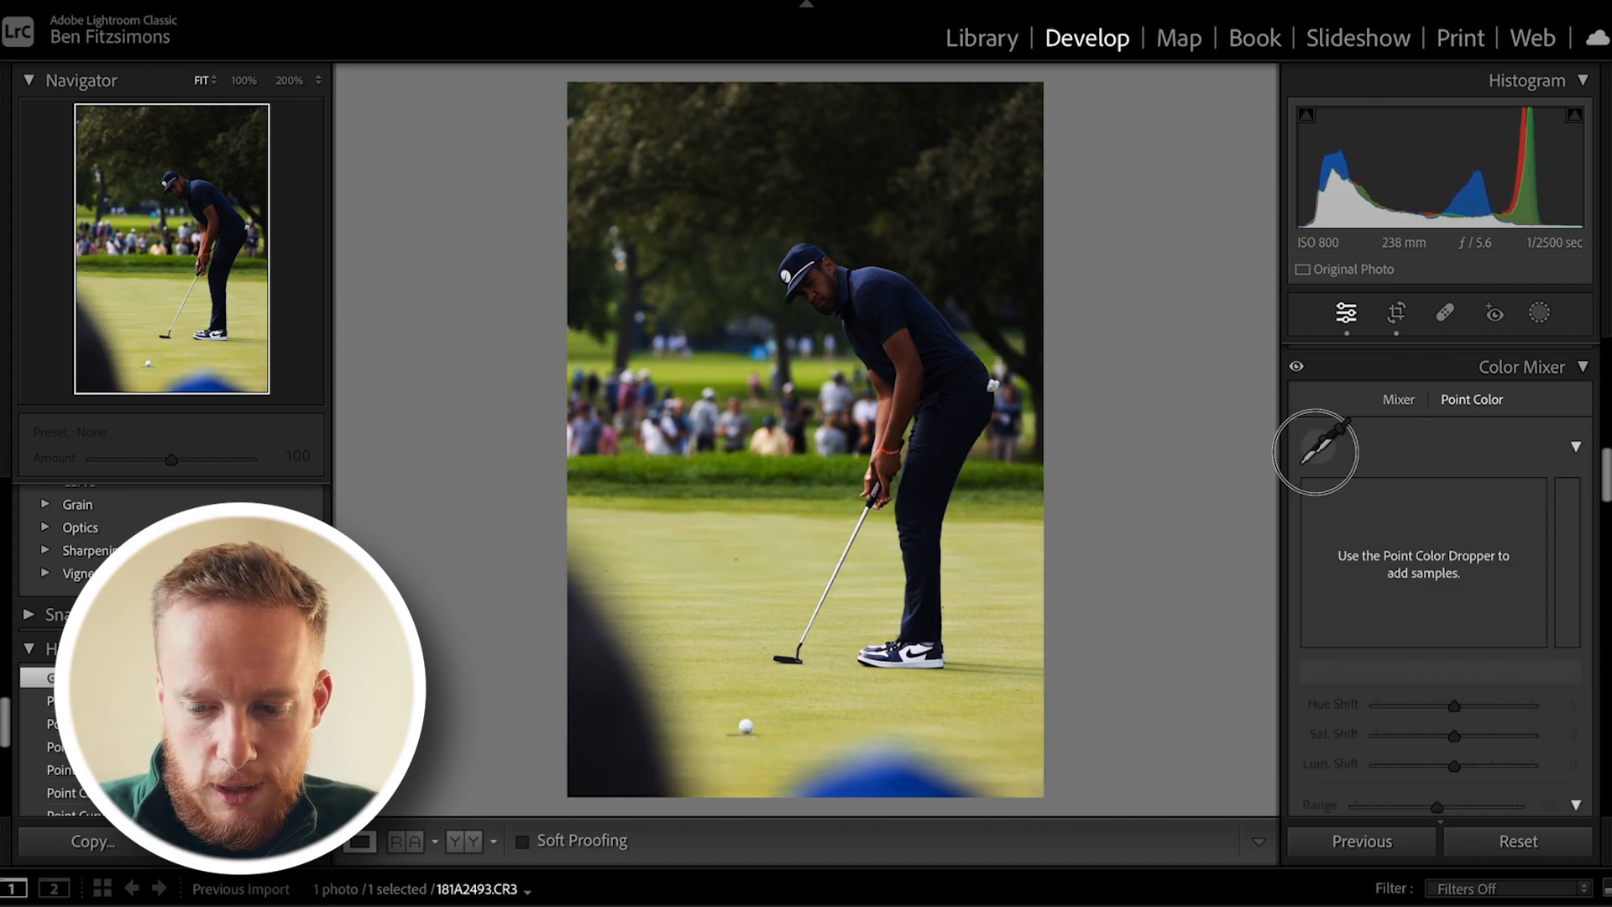
click(747, 464)
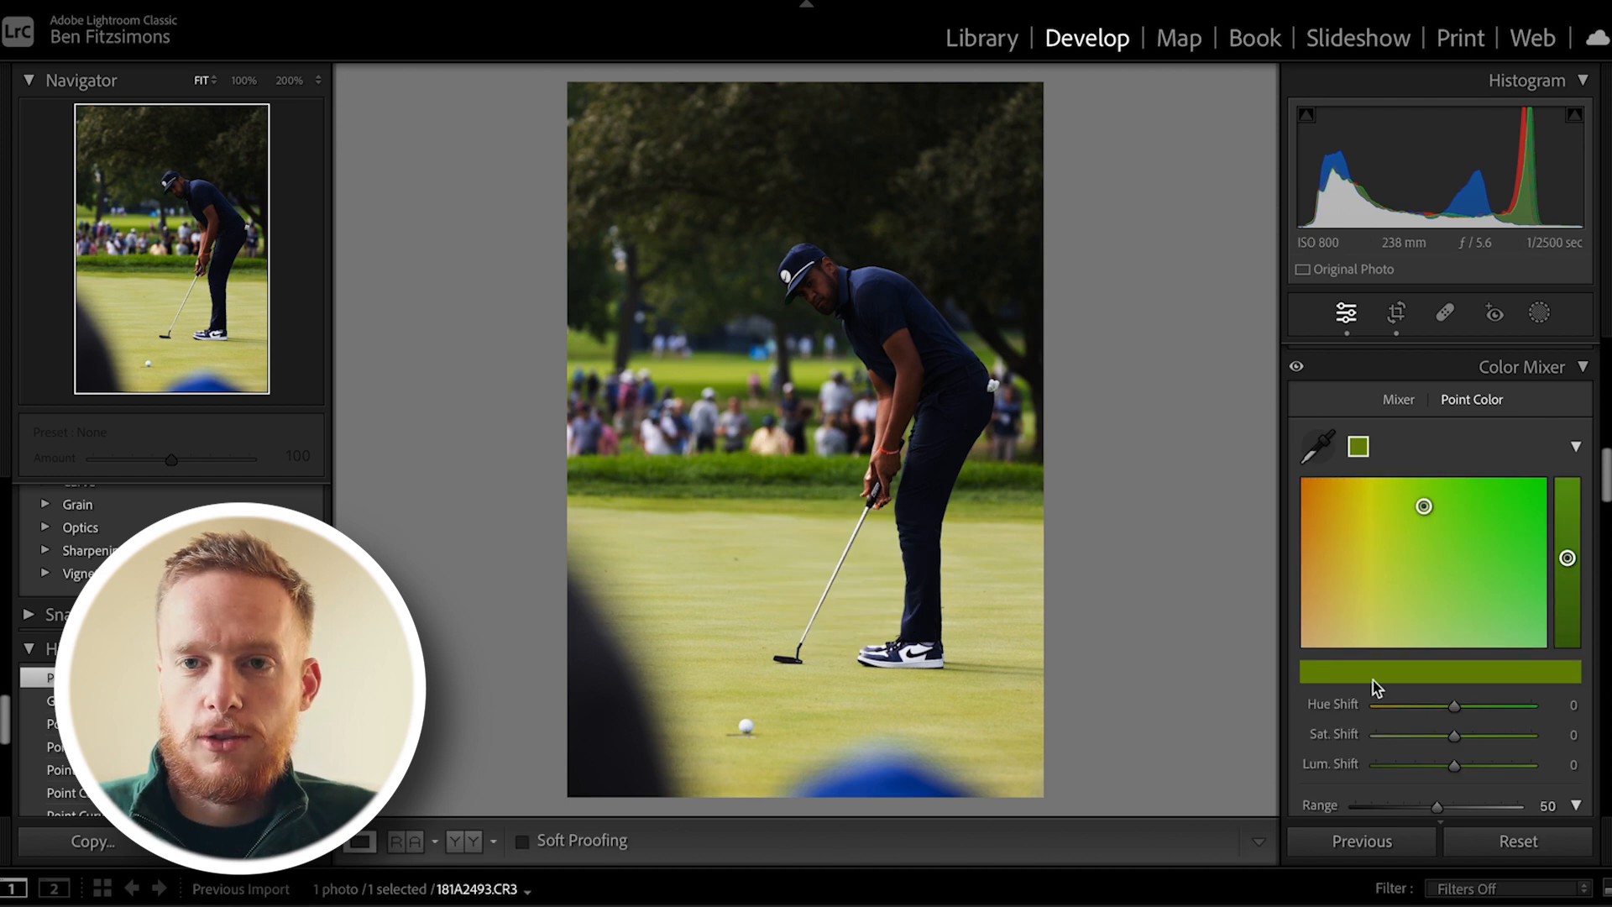
scroll(1363, 742, down, 3)
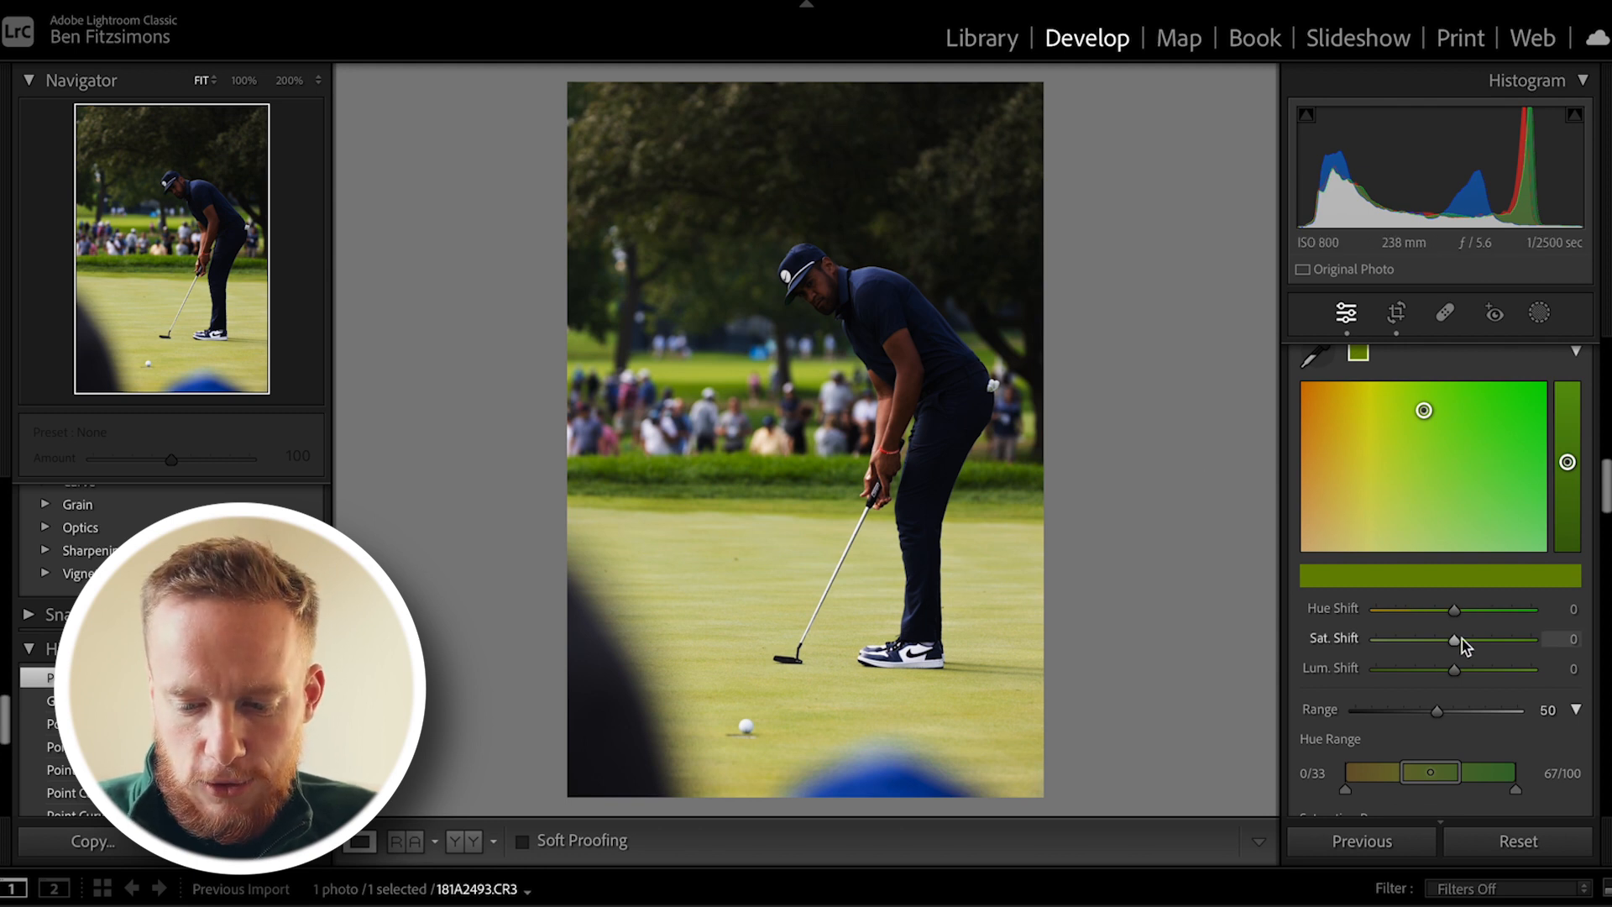
mouse_move(1454, 672)
mouse_down()
mouse_move(1408, 676)
mouse_move(1433, 676)
mouse_move(1451, 643)
mouse_up()
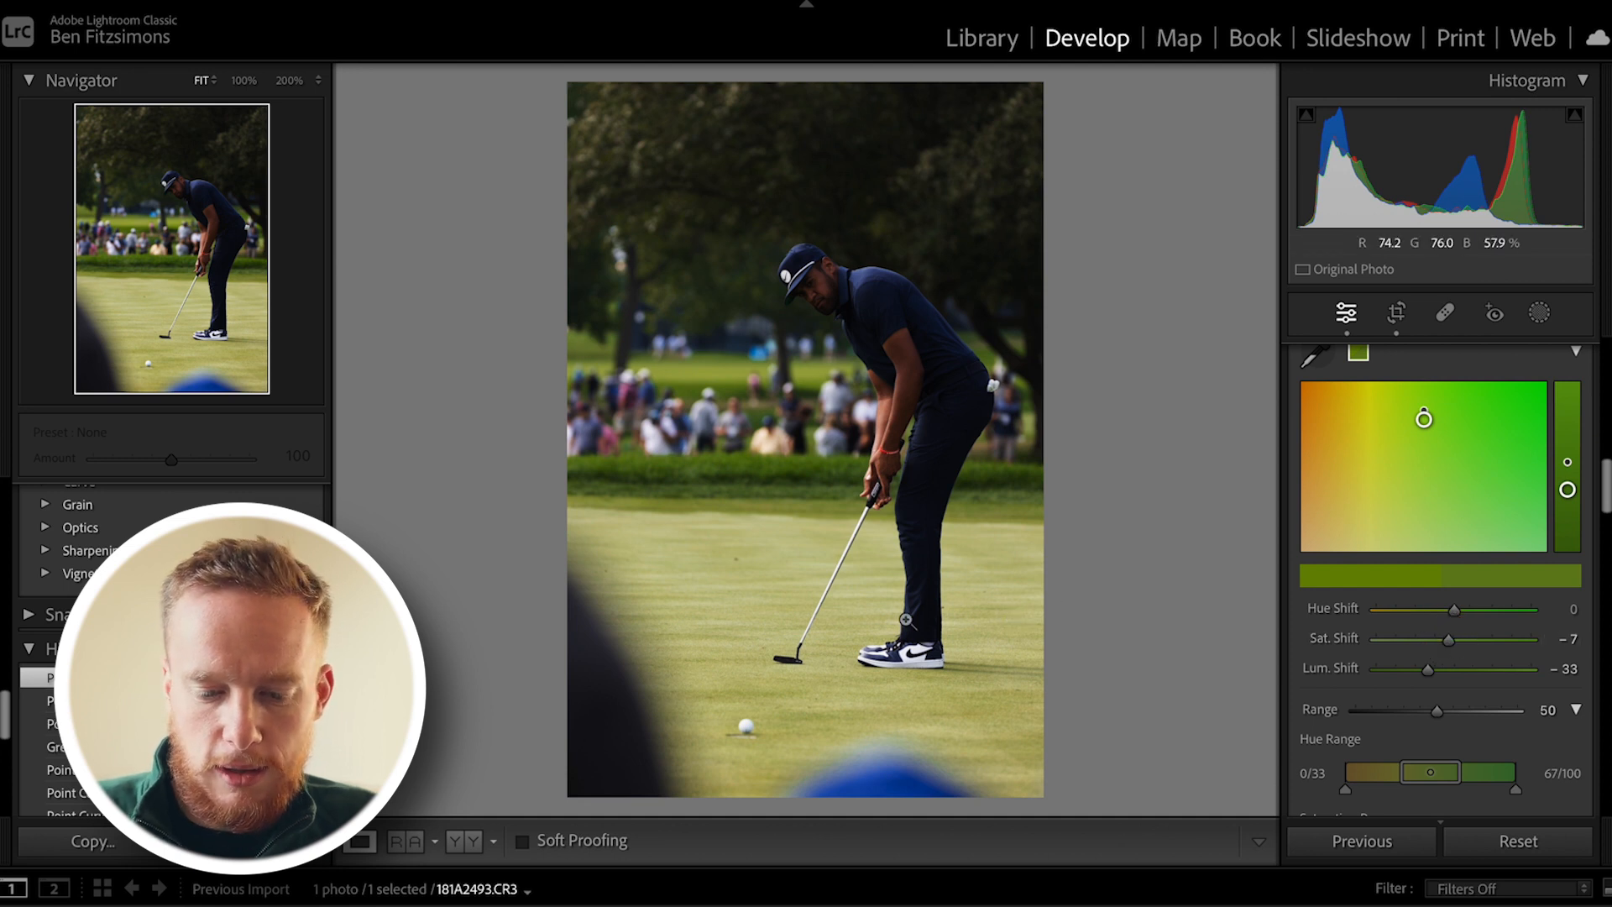
Step: Add a second Point Color sample from the pale putting green and set its Lum. Shift to −34
scroll(1450, 386, up, 2)
click(1318, 387)
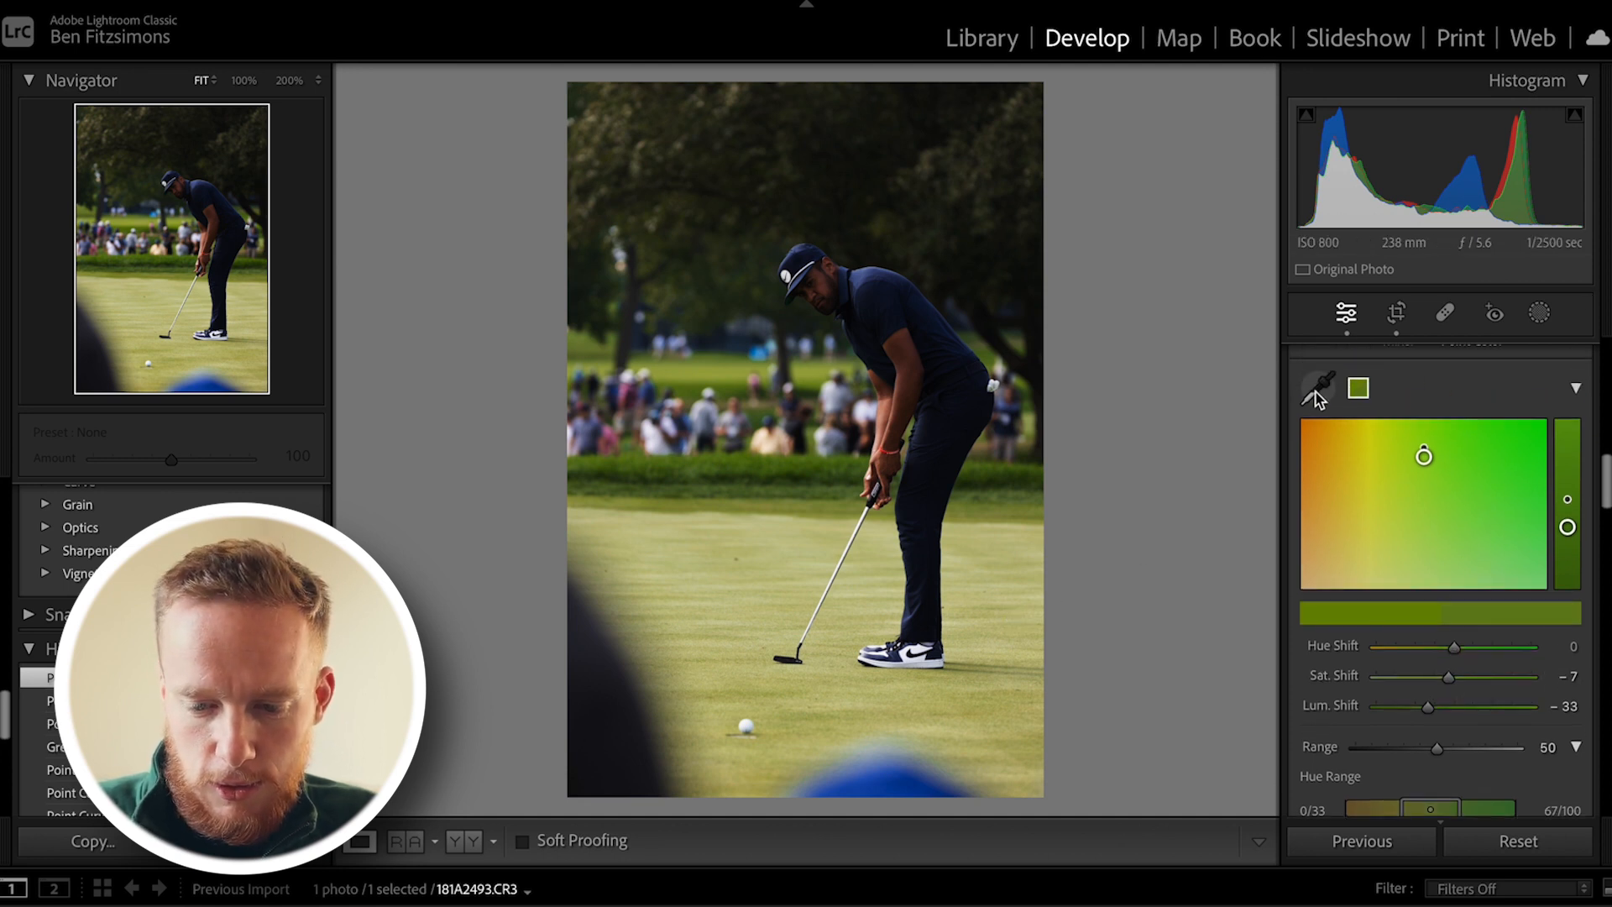
click(707, 615)
scroll(1487, 640, down, 1)
drag(1454, 682, 1424, 683)
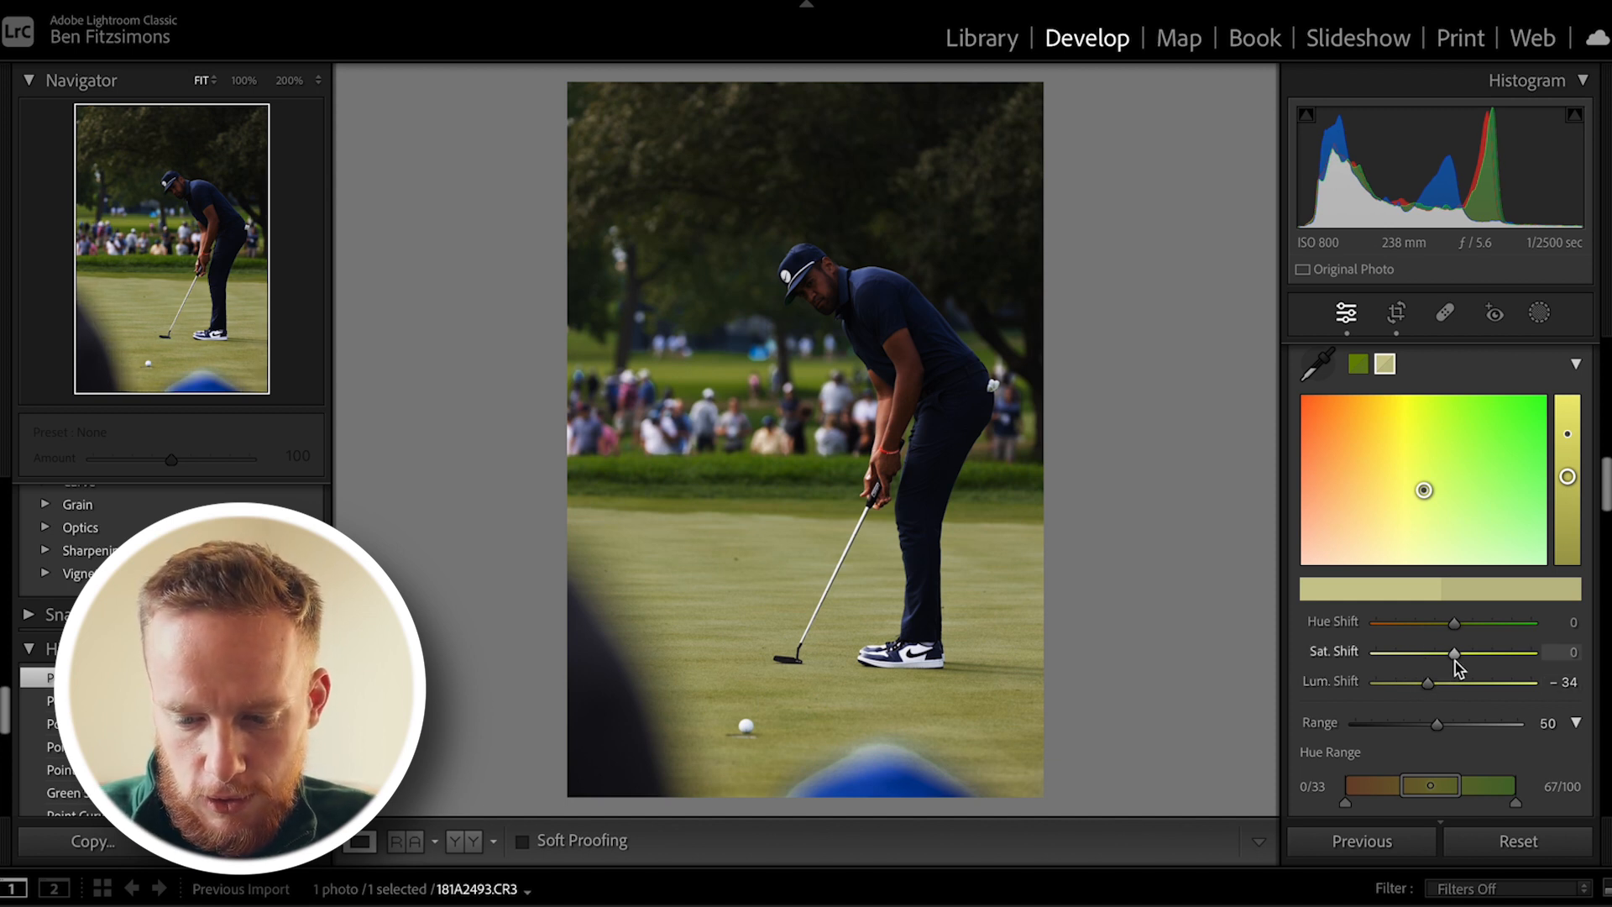
Step: Set the Color Mixer's orange Luminance to +37 and Saturation to about +7, and switch to the yellow channel
scroll(1512, 521, up, 4)
click(1397, 640)
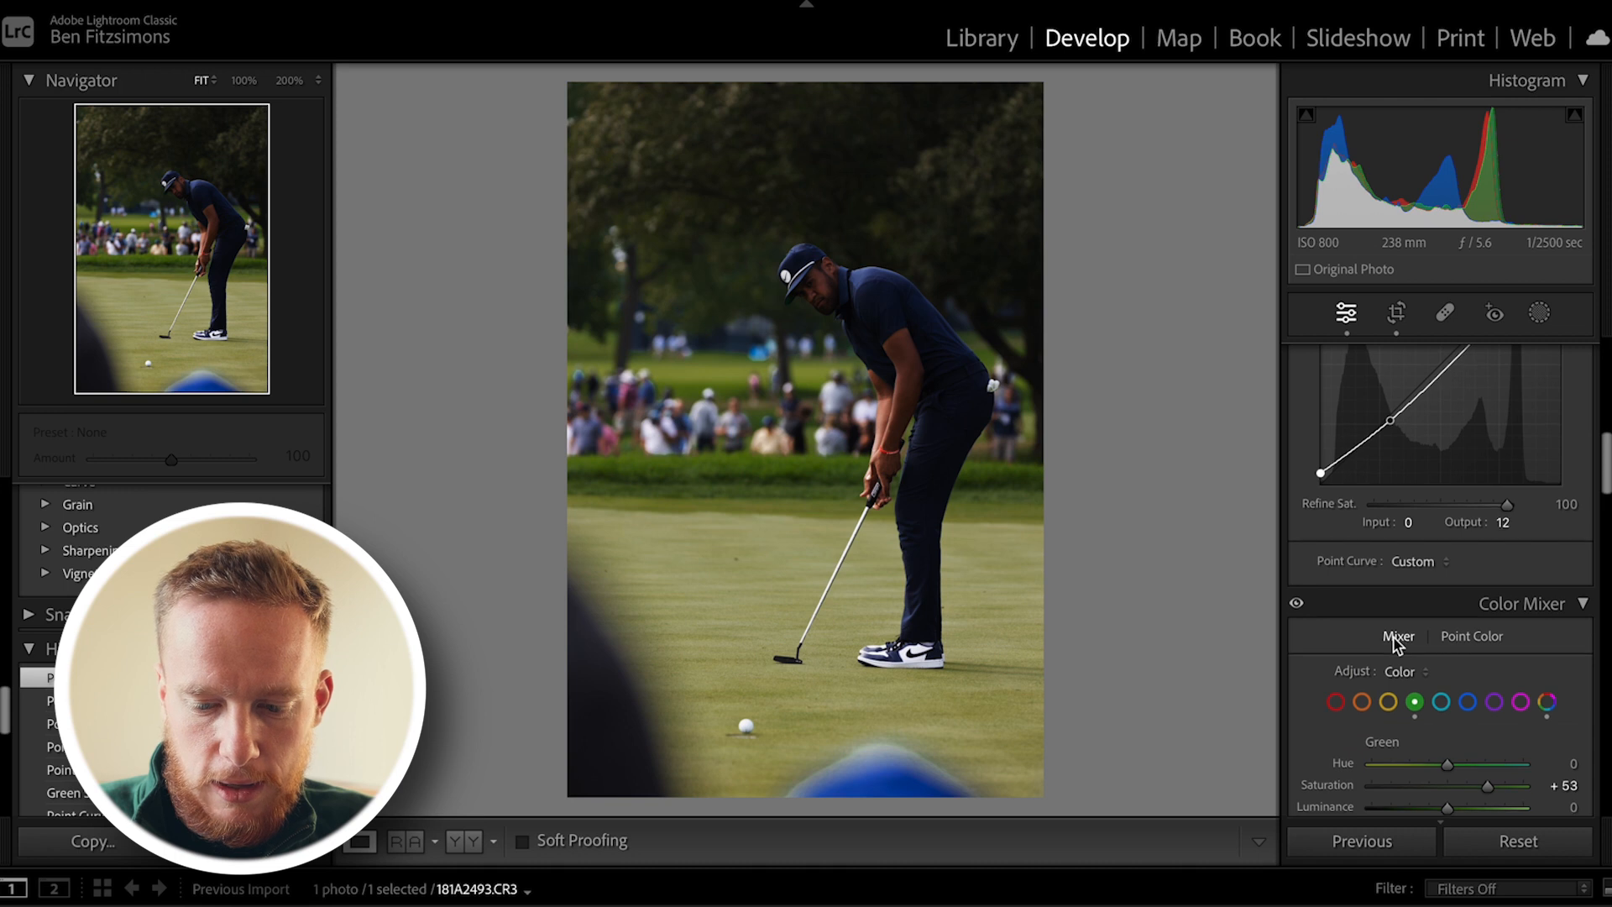
scroll(1369, 634, down, 1)
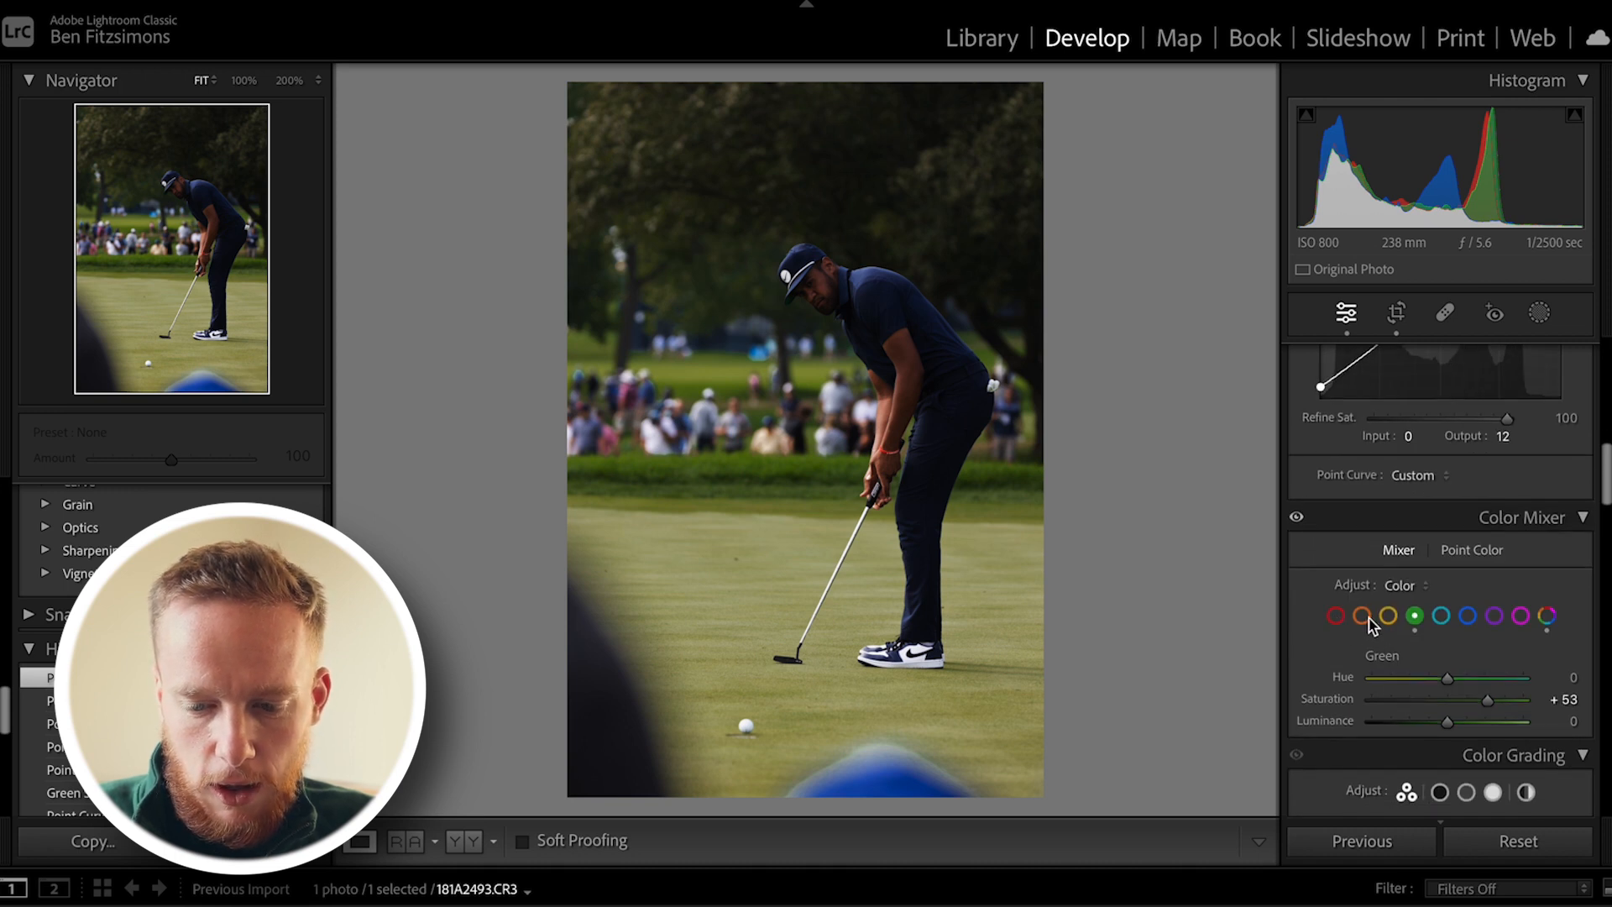
click(1364, 616)
scroll(1358, 655, down, 1)
drag(1447, 682, 1482, 686)
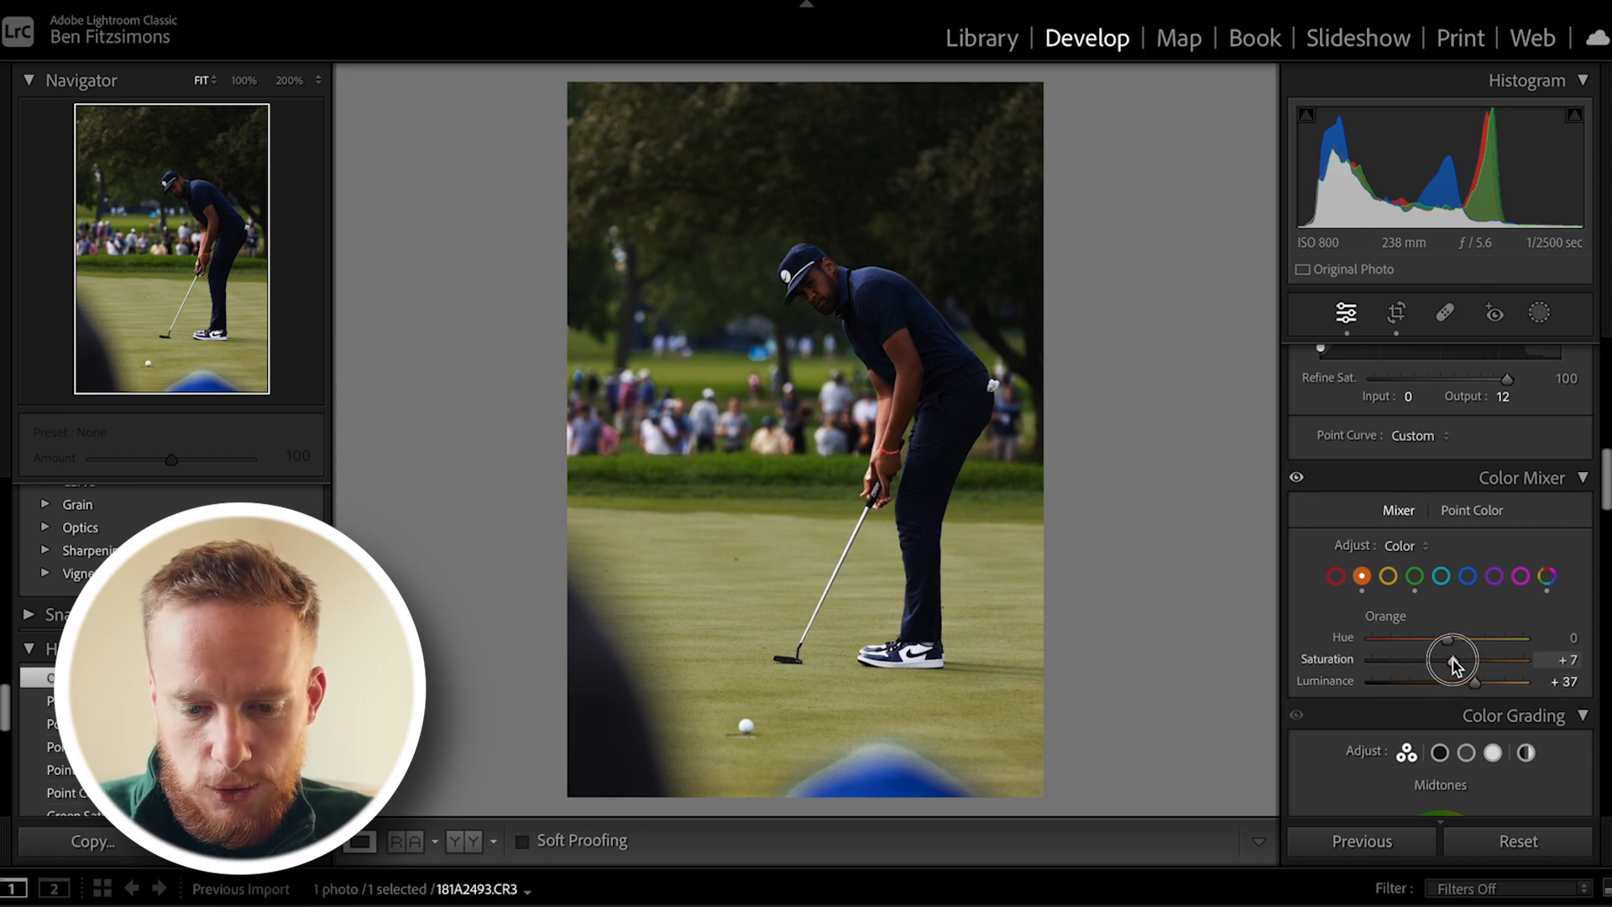
drag(1454, 660, 1454, 659)
click(1389, 578)
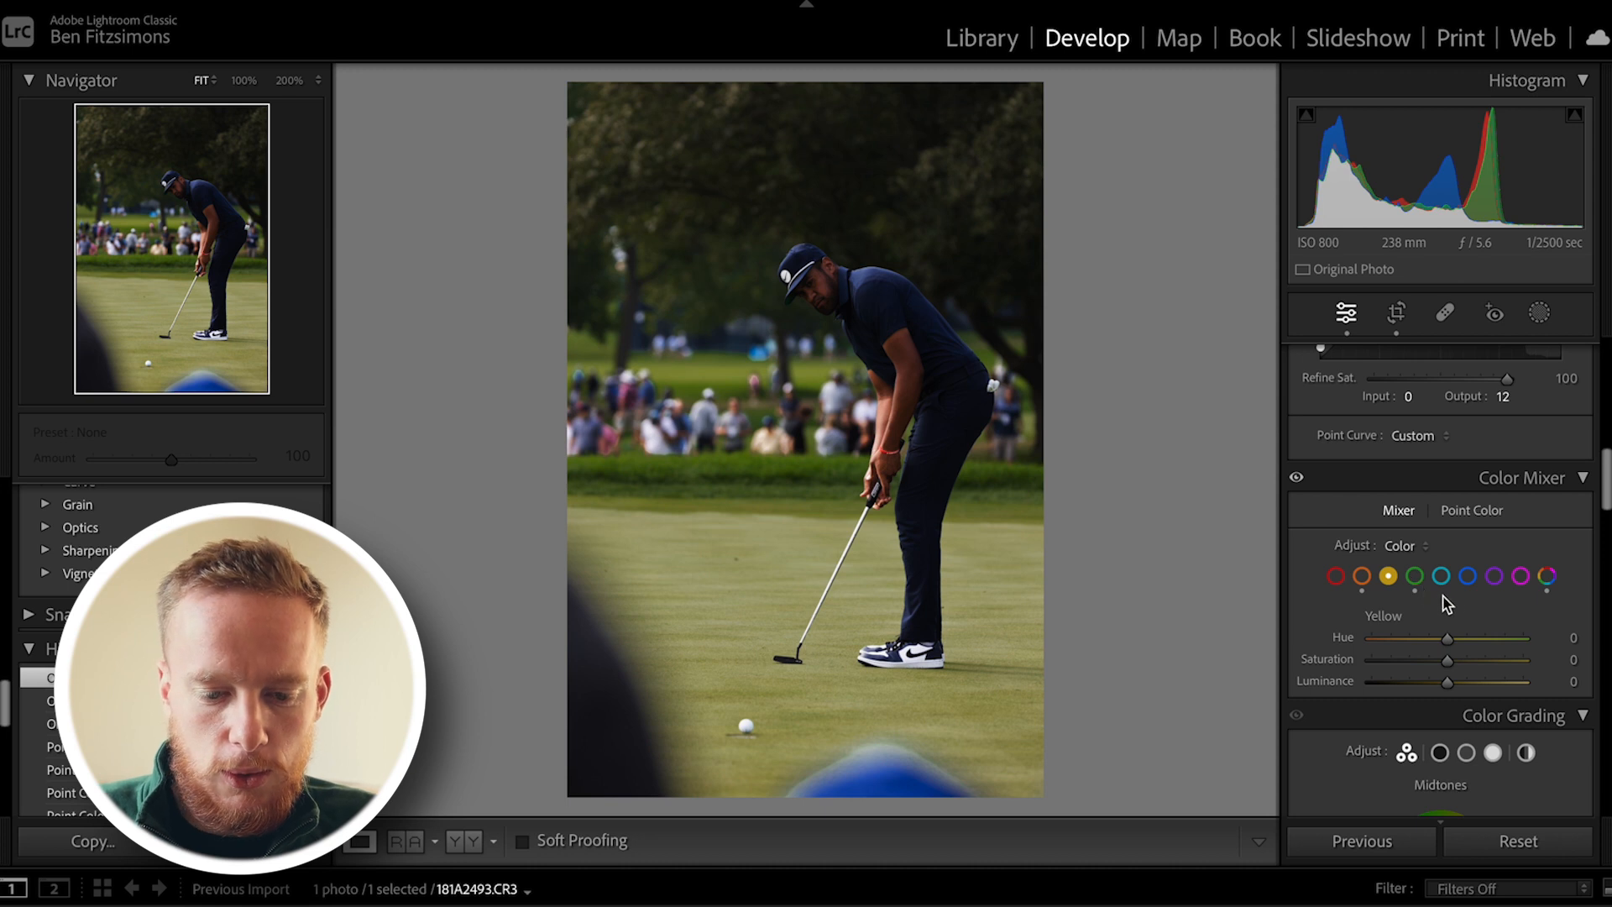
drag(1448, 660, 1562, 659)
key(ctrl+z)
drag(1446, 689, 1317, 687)
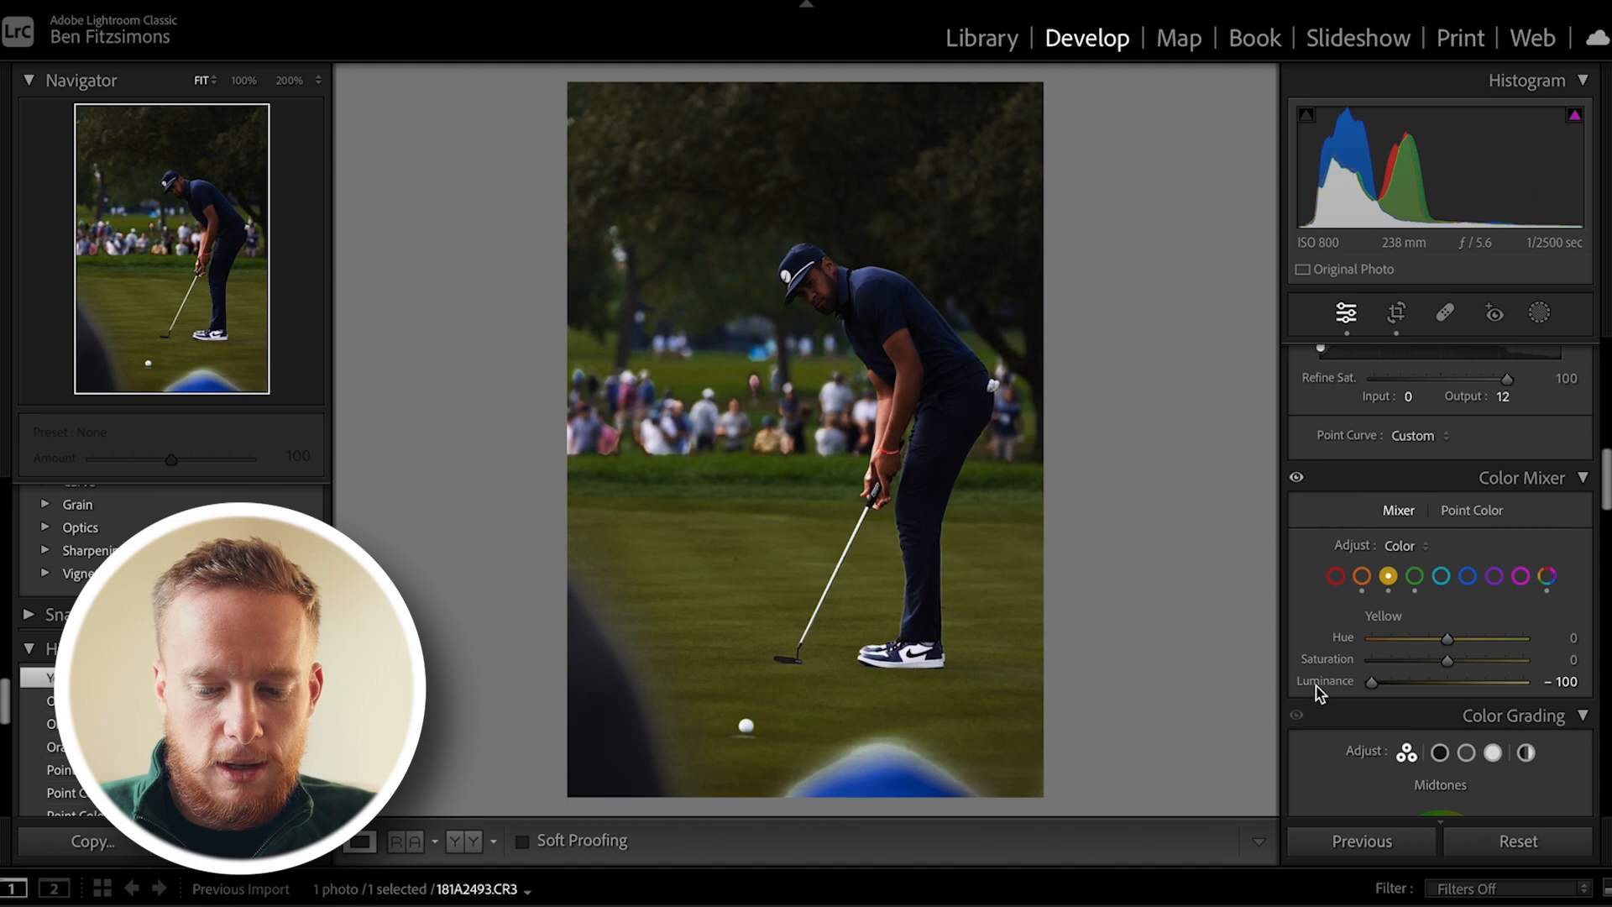
key(ctrl+z)
Step: Set the yellow Saturation to +12 and reduce the yellow Luminance slightly
mouse_move(1452, 689)
mouse_down()
mouse_move(1434, 681)
mouse_move(1482, 690)
mouse_move(1430, 682)
mouse_move(1461, 670)
mouse_up()
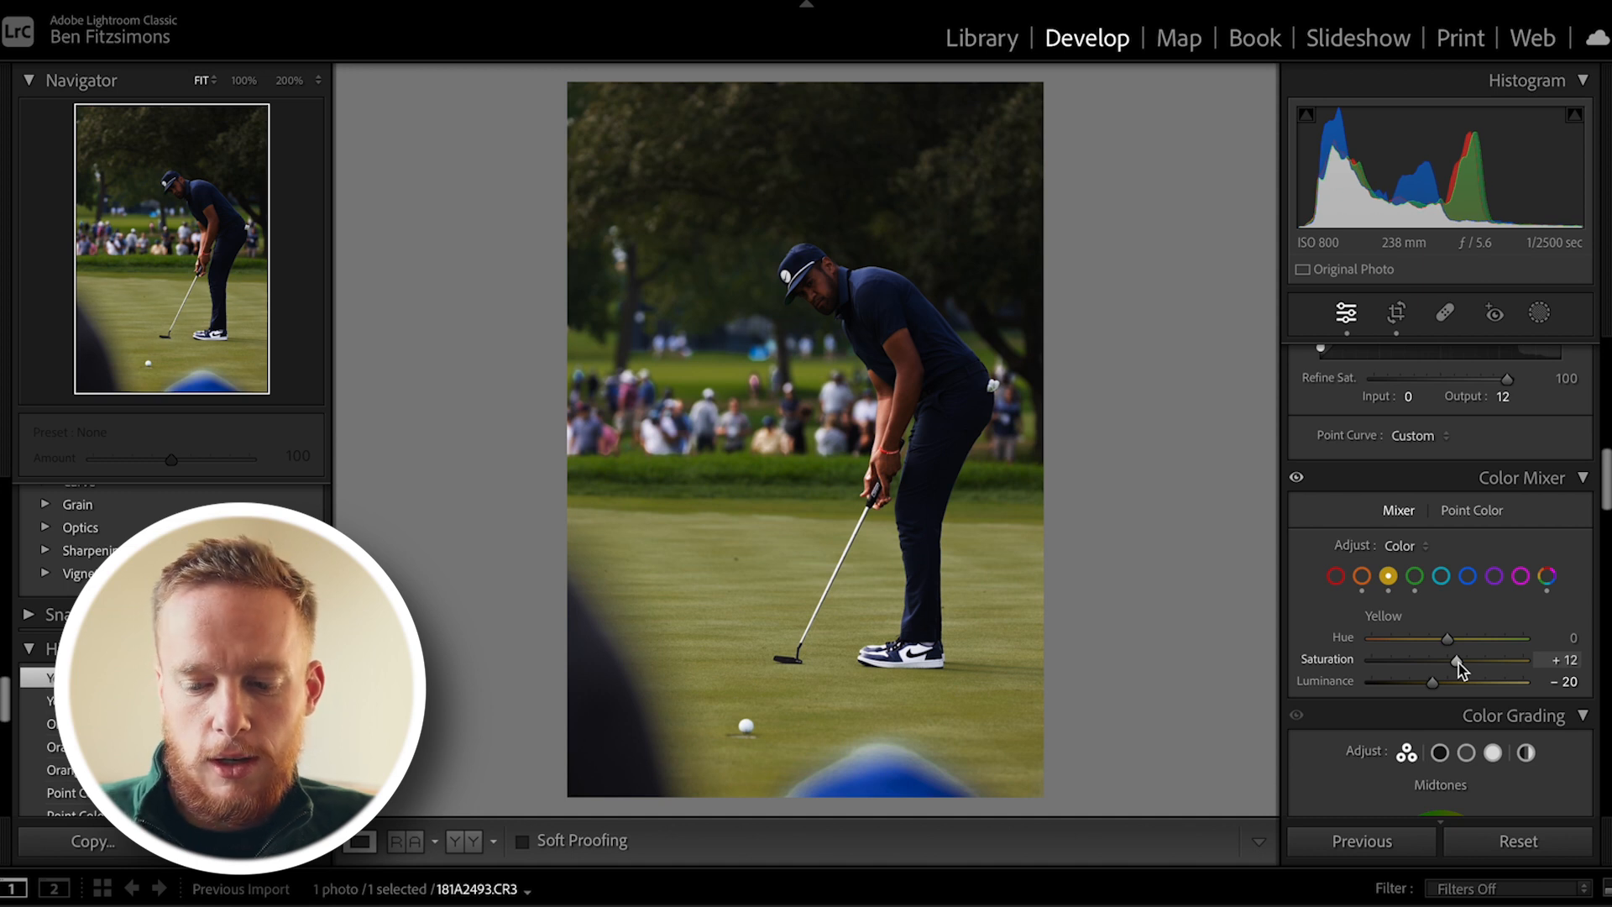
drag(1434, 684, 1438, 685)
Step: Set the Luminance of the blue channel to +100 in the Color Mixer
click(1467, 578)
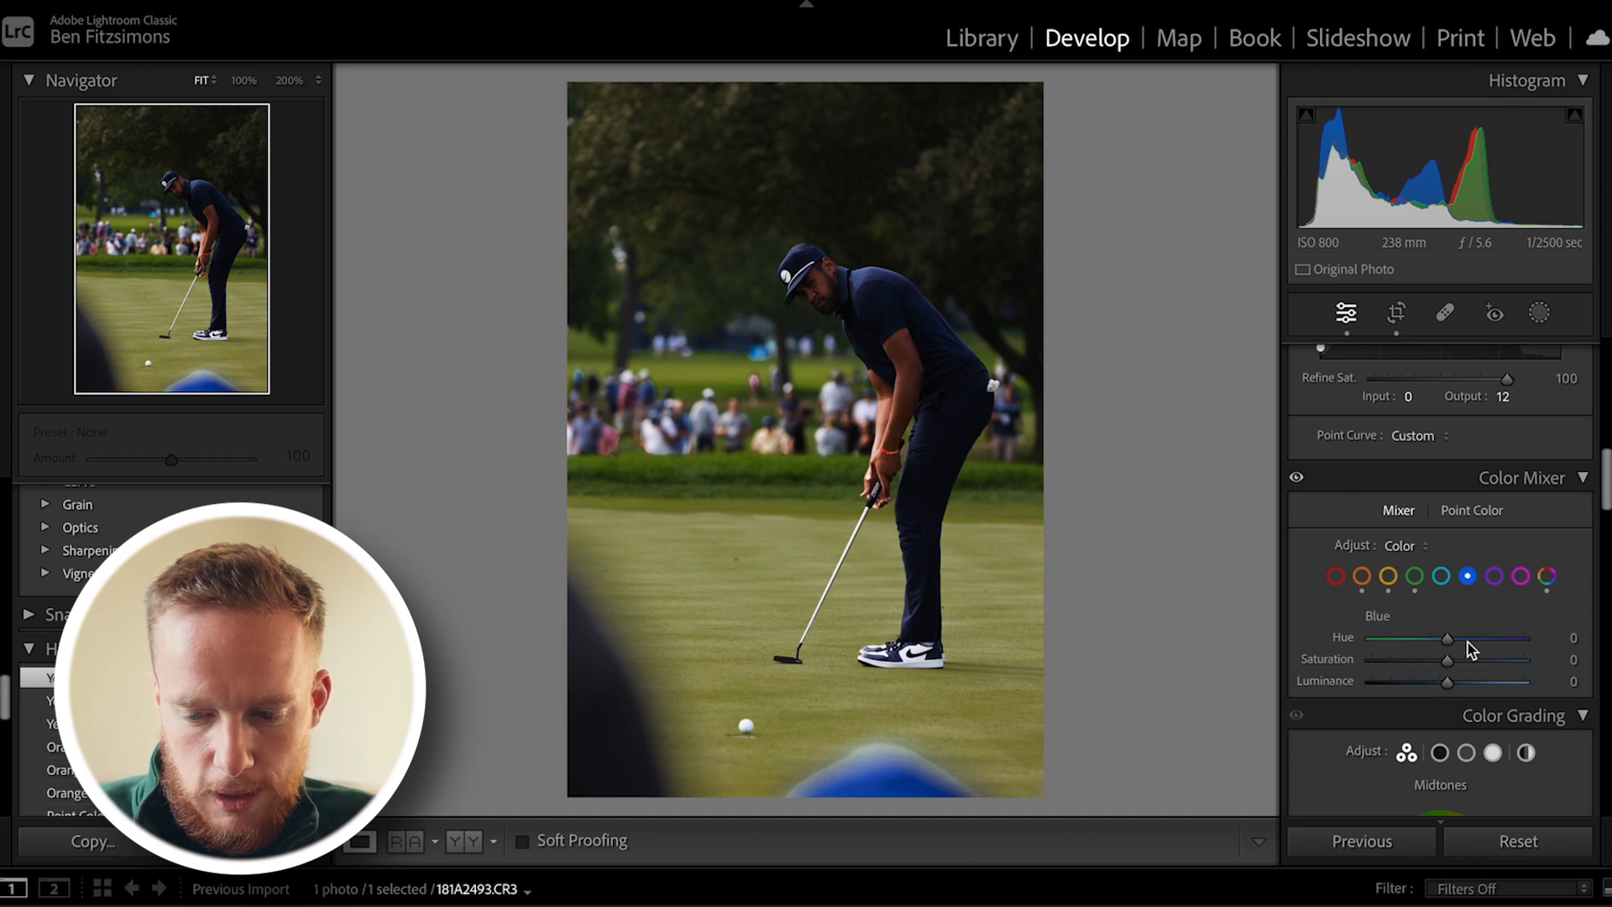
drag(1444, 678, 1522, 676)
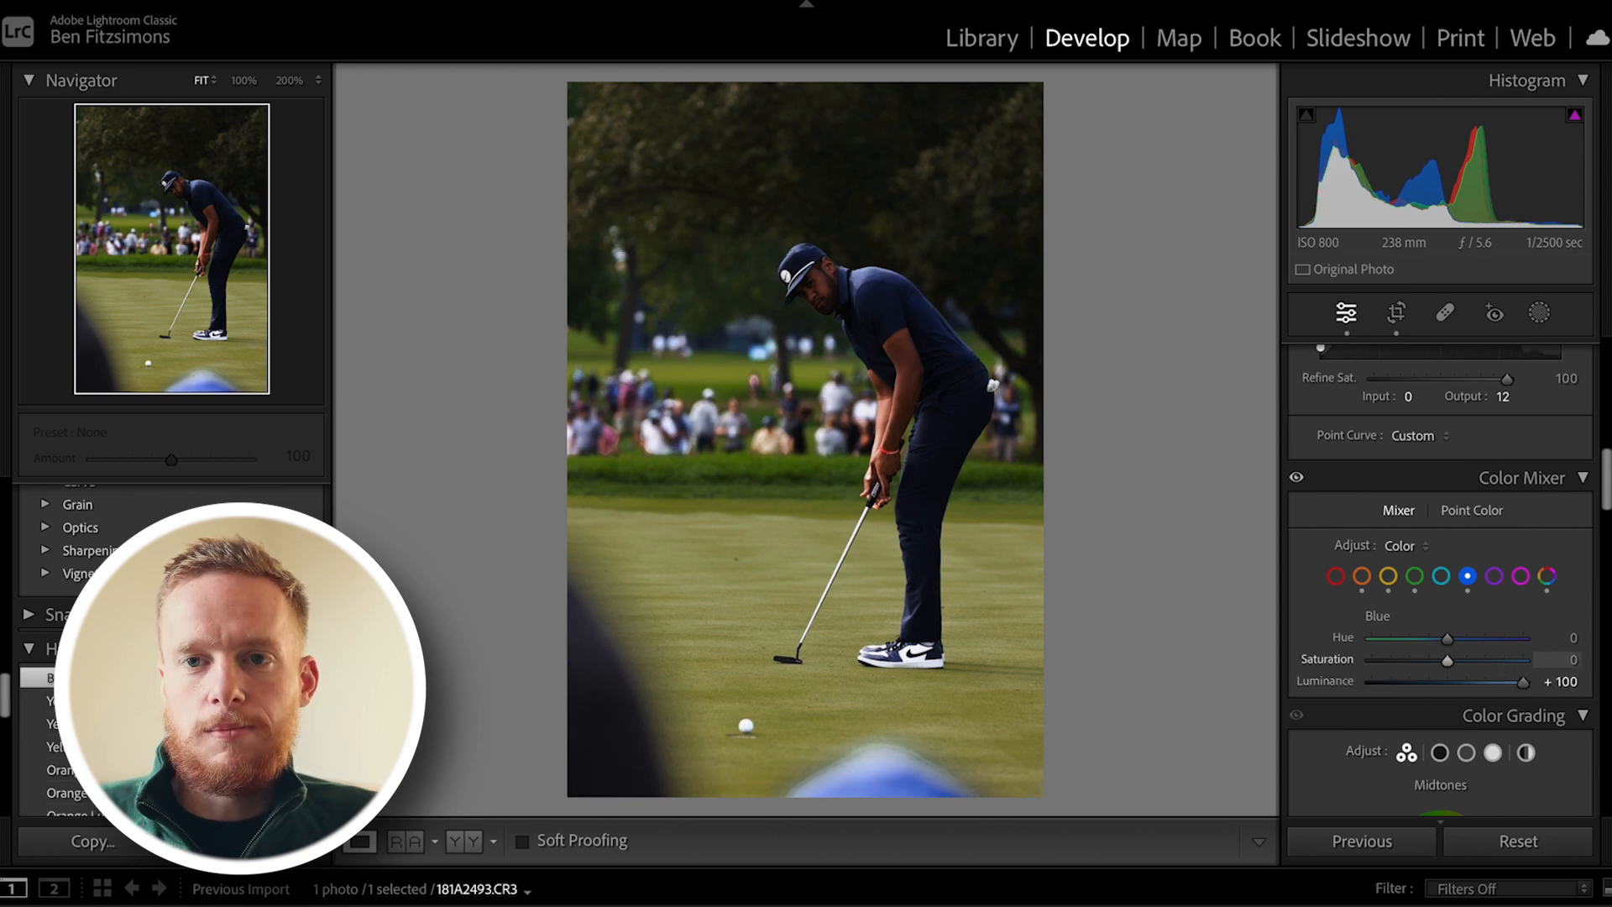
Step: Reset the blue channel's Luminance to 0, and try the aqua Saturation at −100 before undoing that change
double_click(1523, 681)
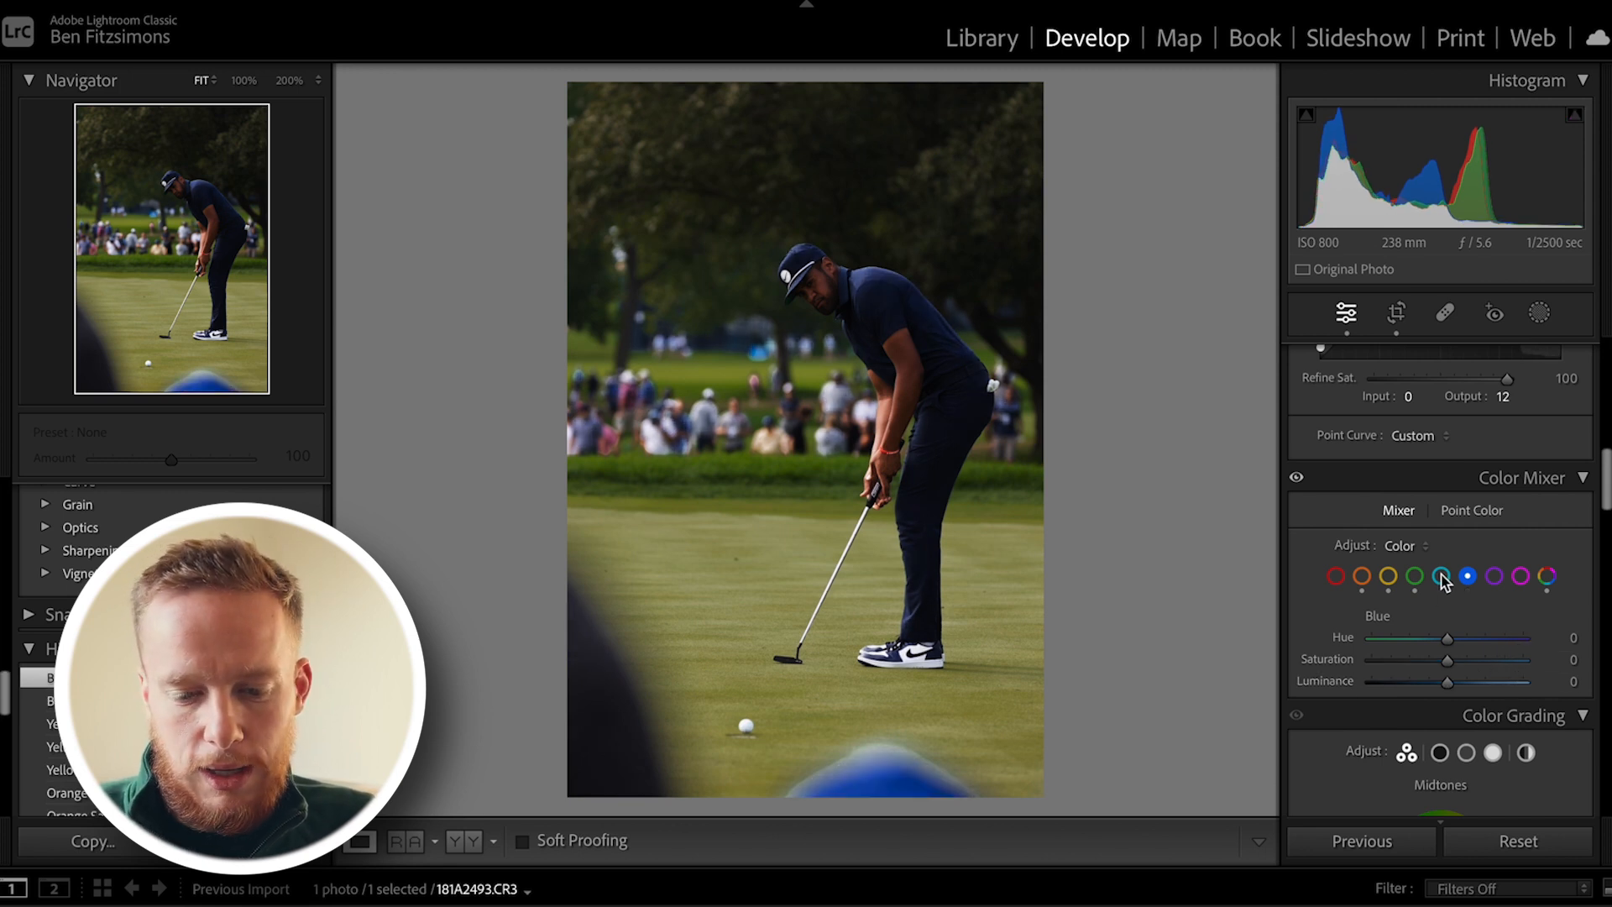
drag(1448, 660, 1364, 670)
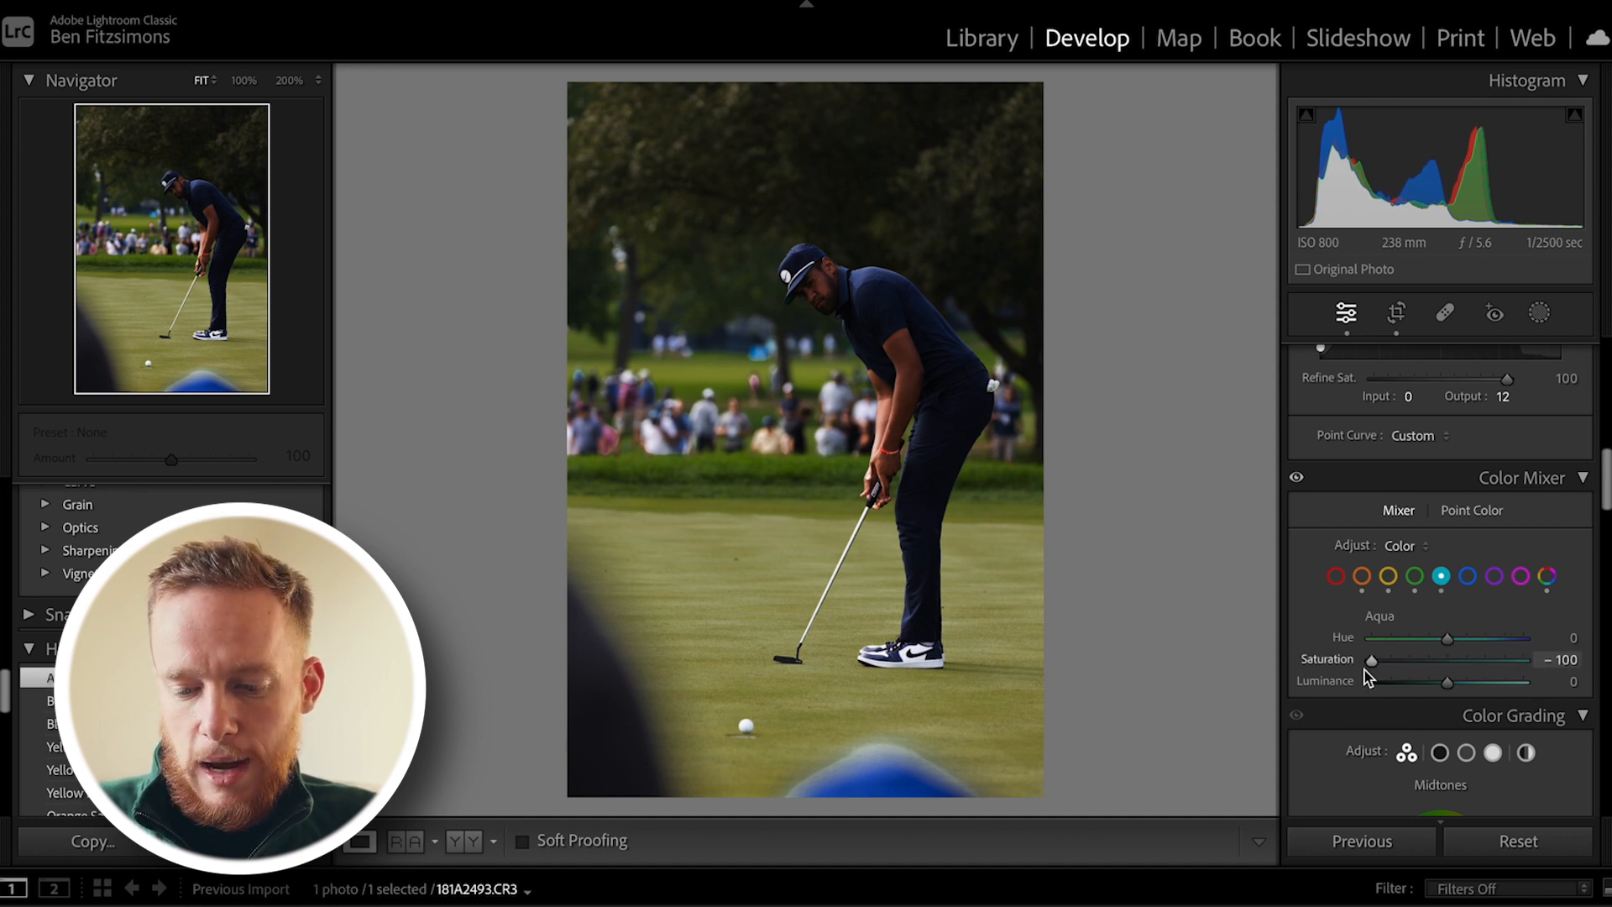
key(ctrl+z)
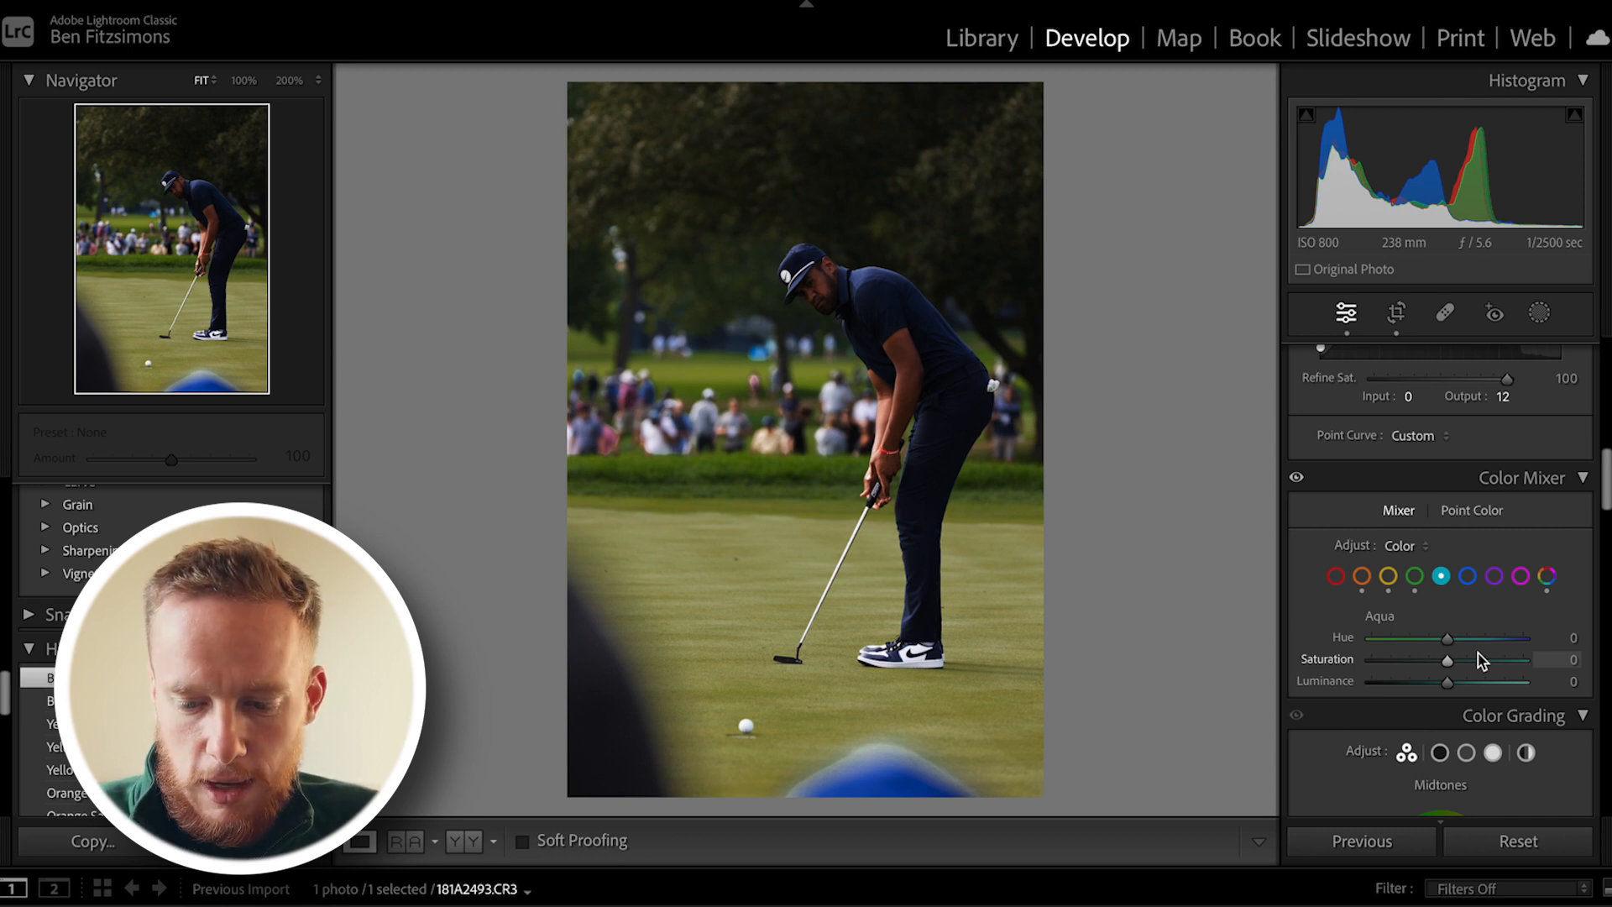
Step: Mask the subject and set the mask's Exposure to 0.09, Highlights to −59 and Shadows to 6
scroll(1491, 599, down, 5)
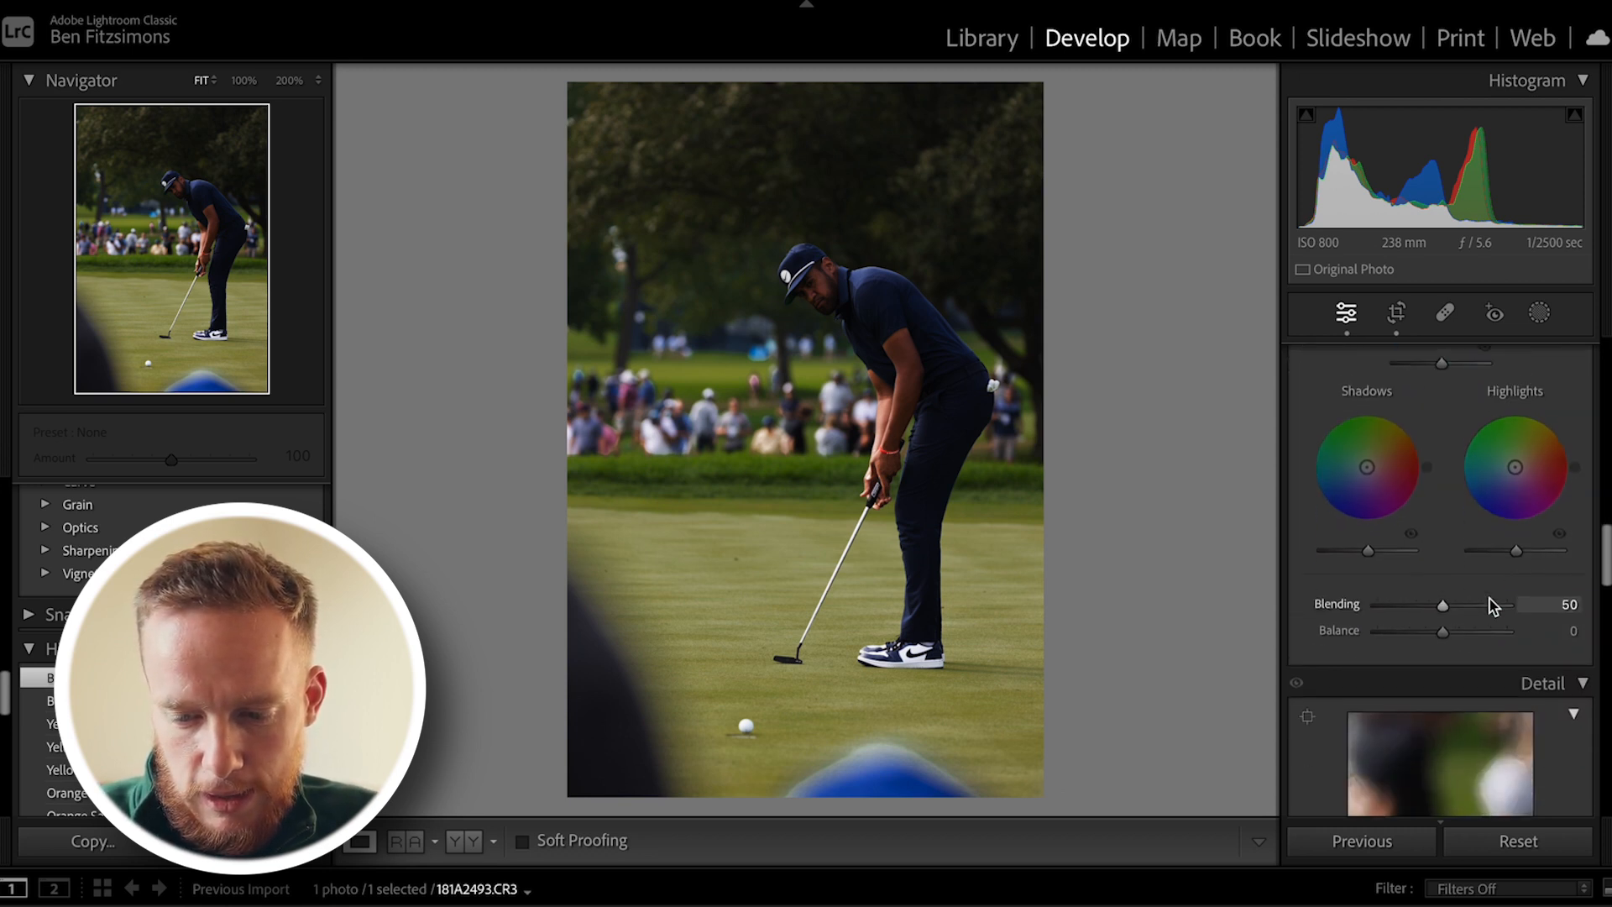
click(1541, 314)
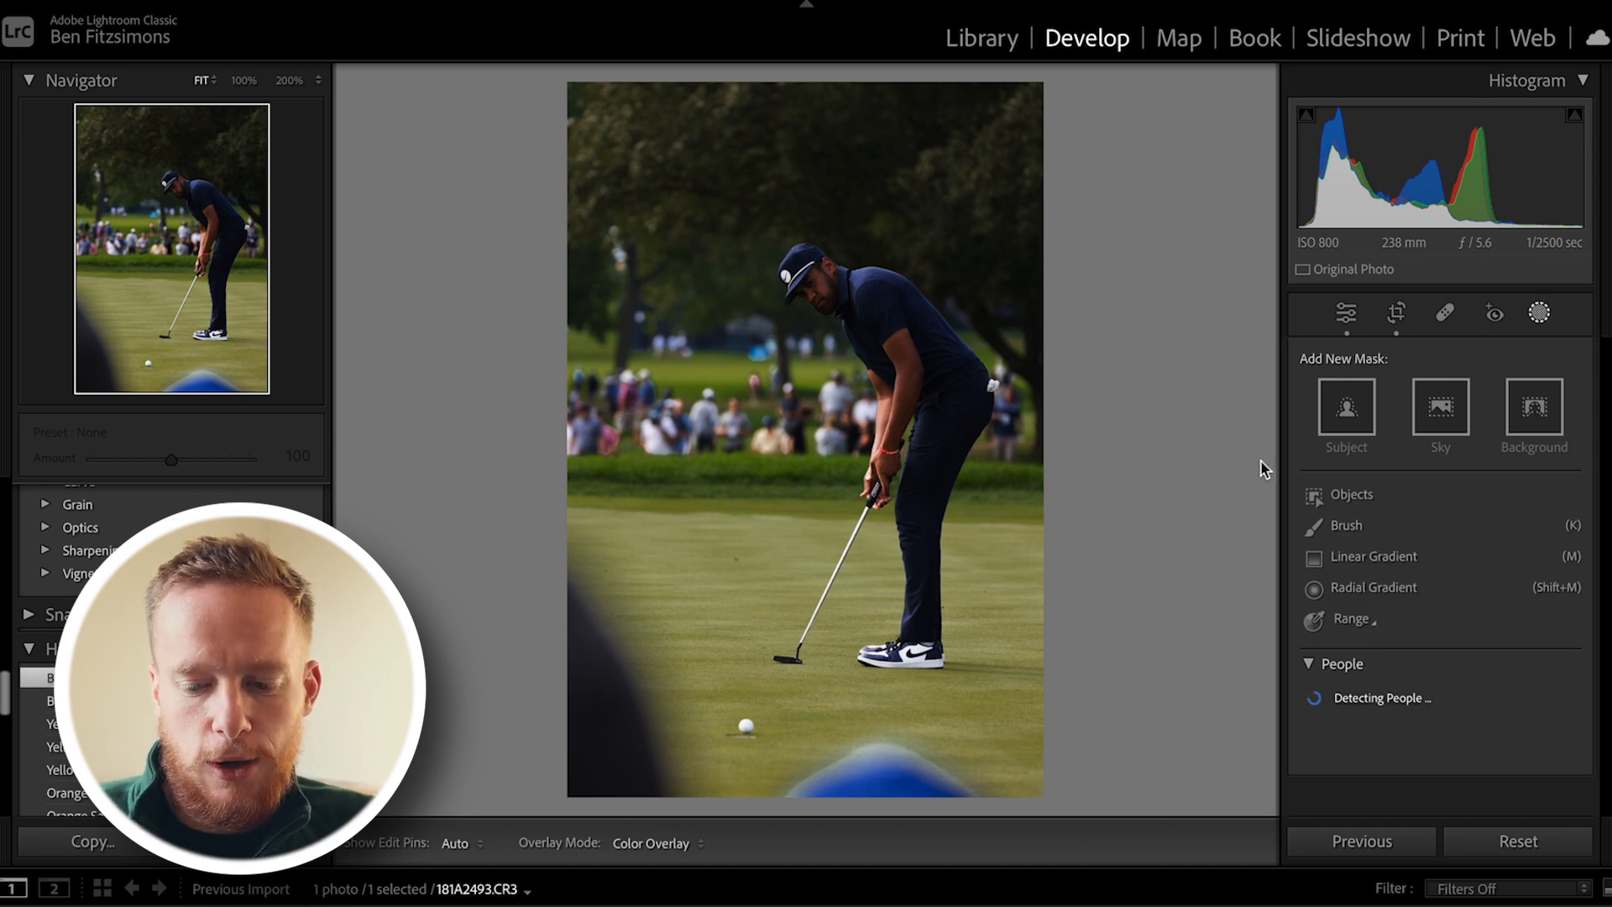
click(1354, 420)
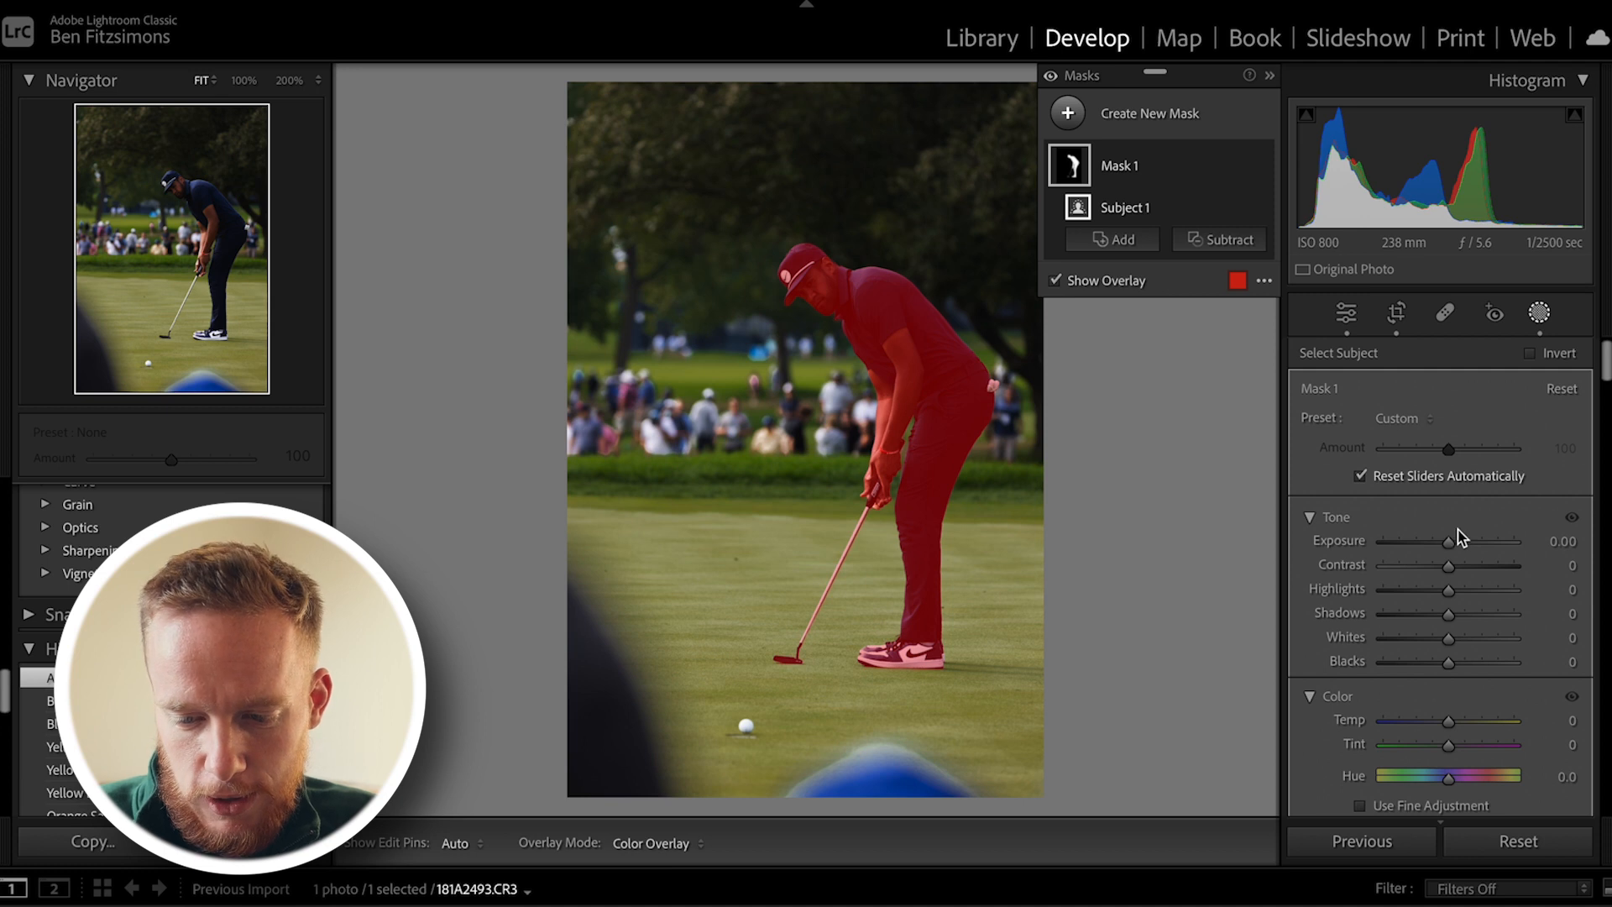
drag(1451, 544, 1426, 592)
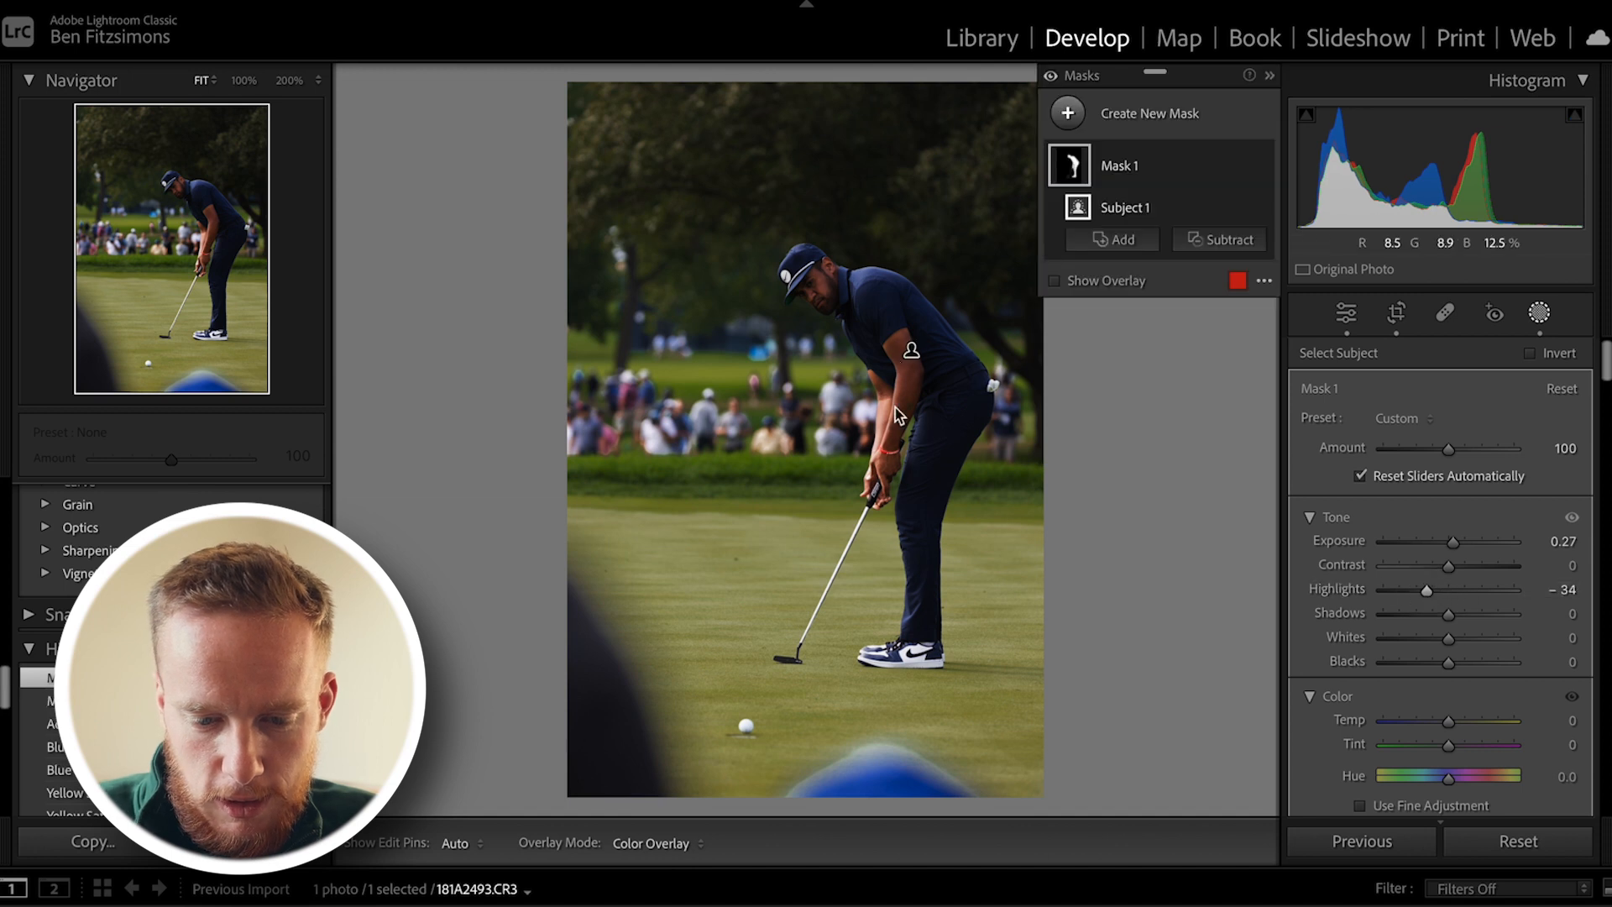
drag(1426, 592, 1452, 619)
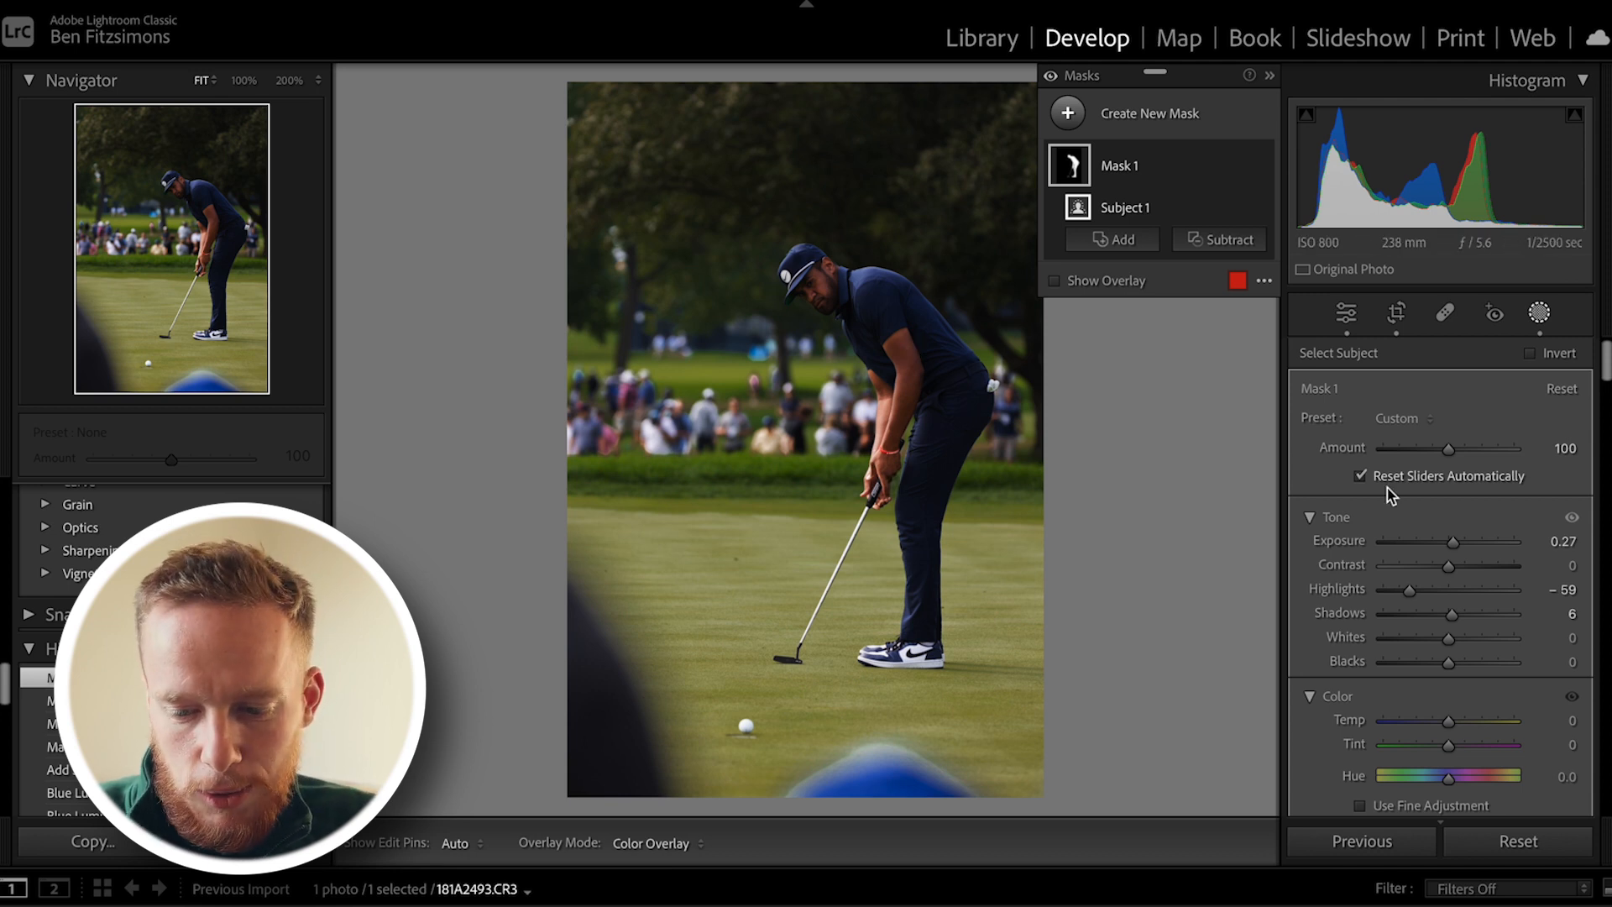
click(1455, 546)
drag(1454, 548, 1451, 548)
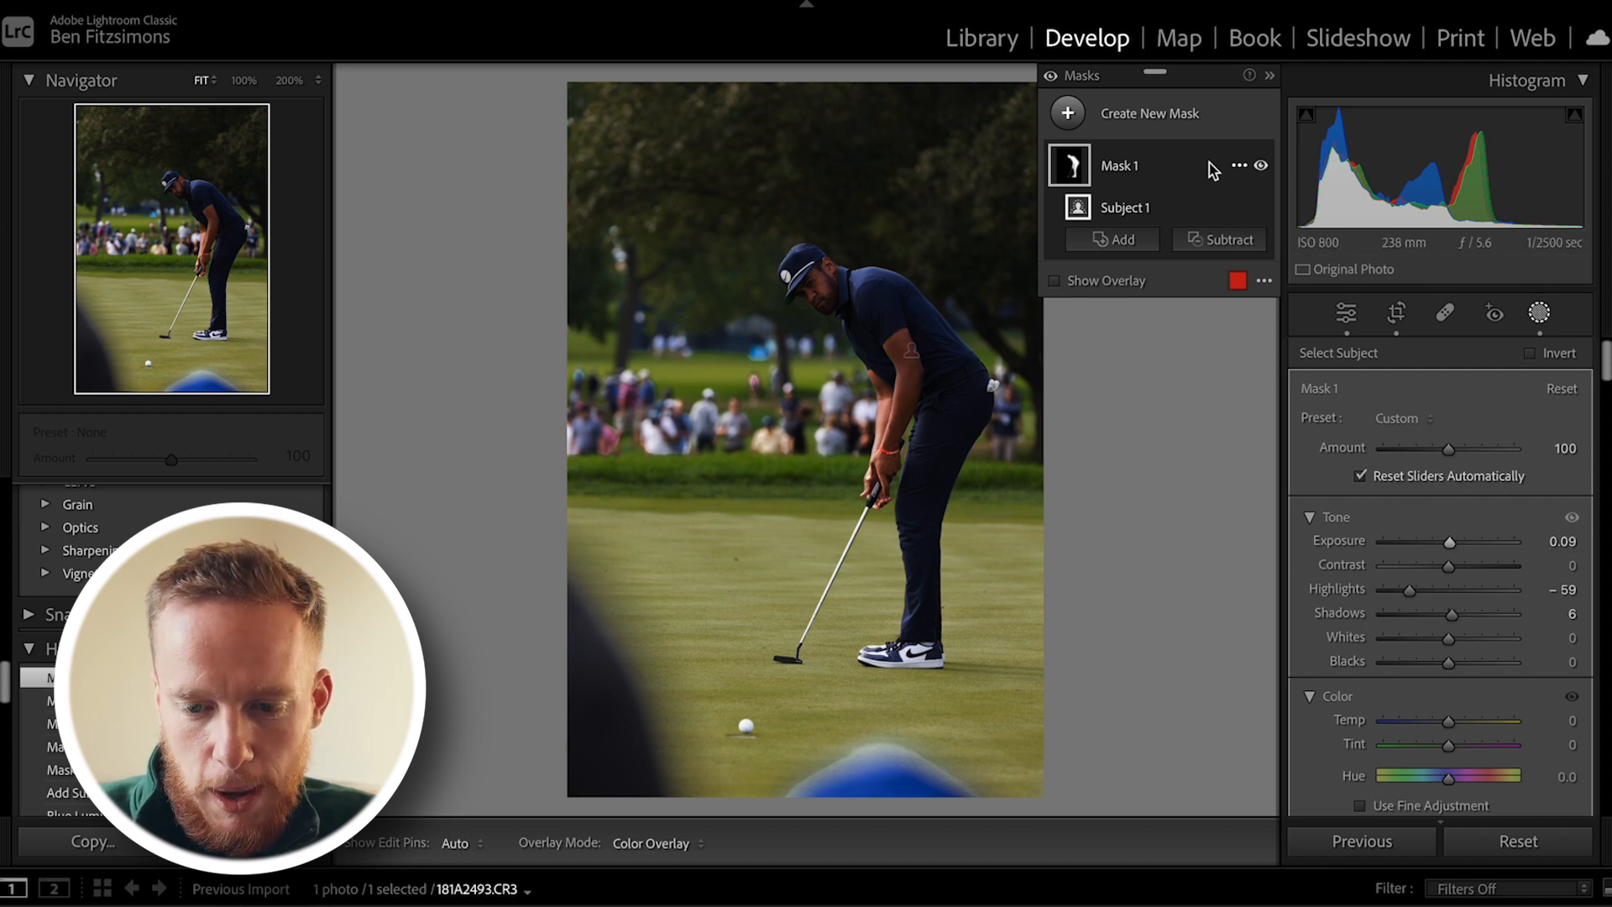
Step: Duplicate and invert the golfer's subject mask so that the copy covers the surroundings
right_click(1235, 167)
click(1303, 251)
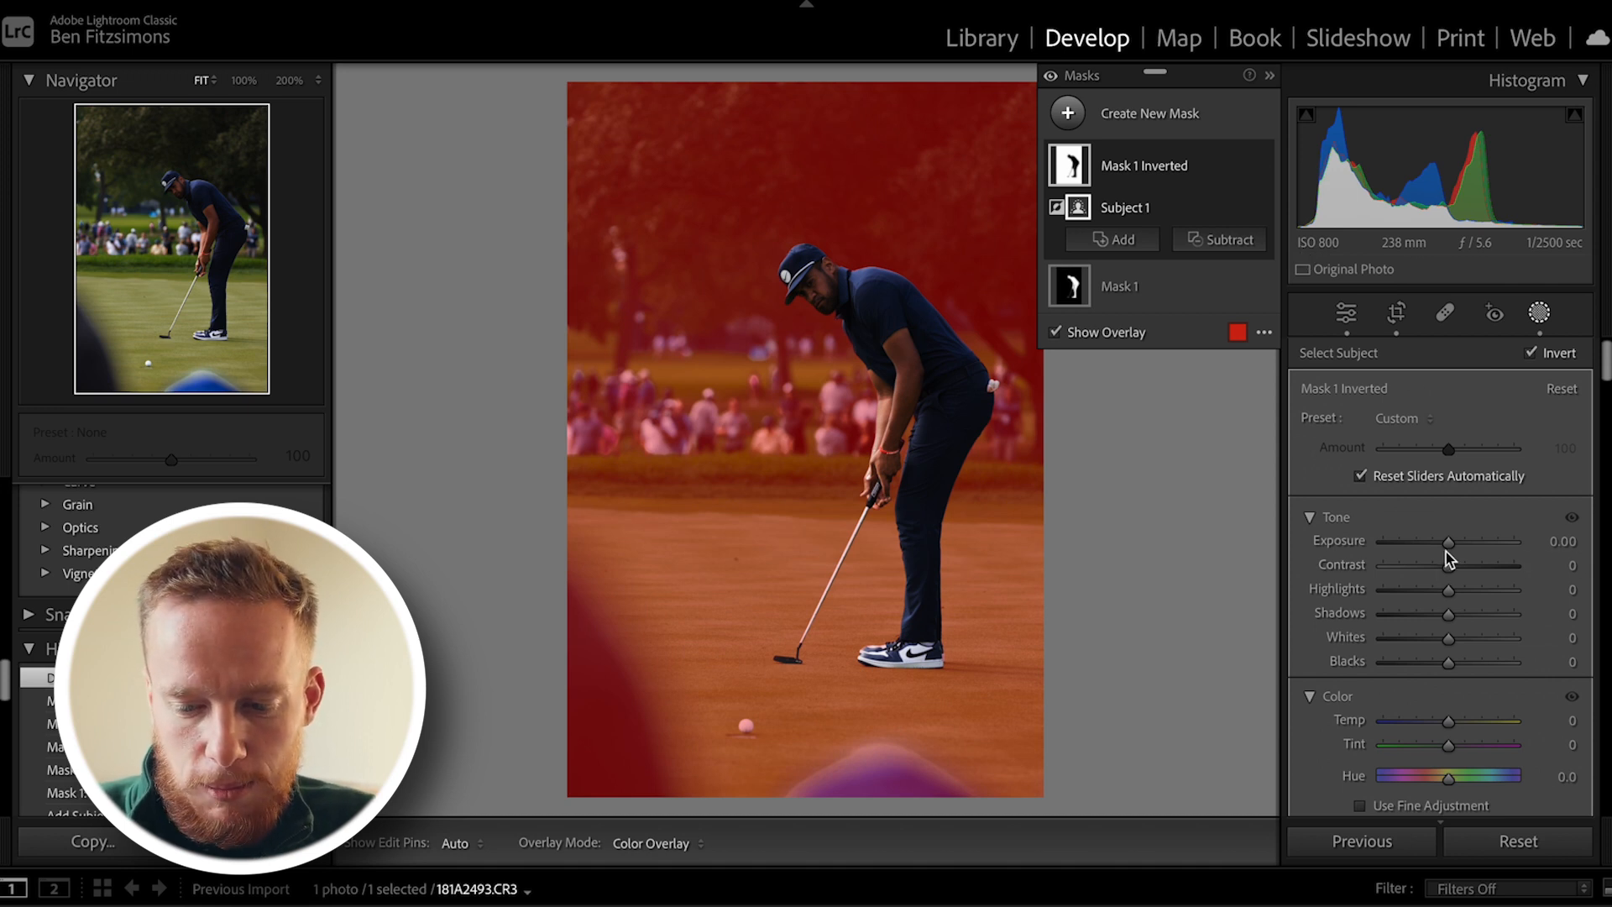
drag(1448, 590, 1448, 593)
Step: Create a Brush mask with Auto Mask and paint over the spectators in the background
click(1067, 113)
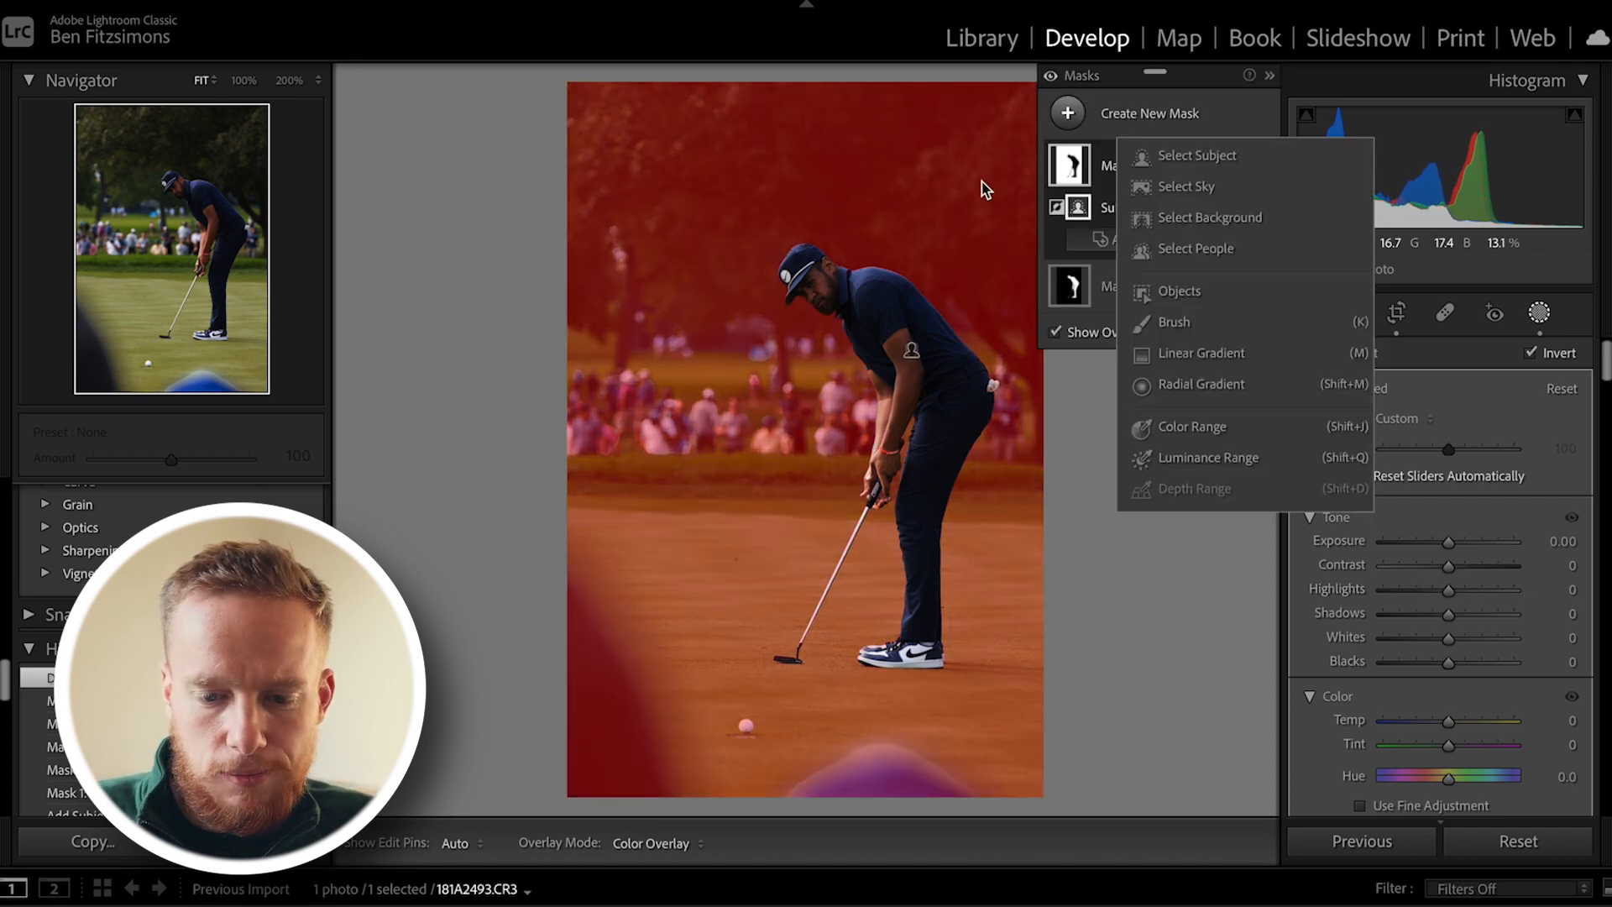
click(1175, 322)
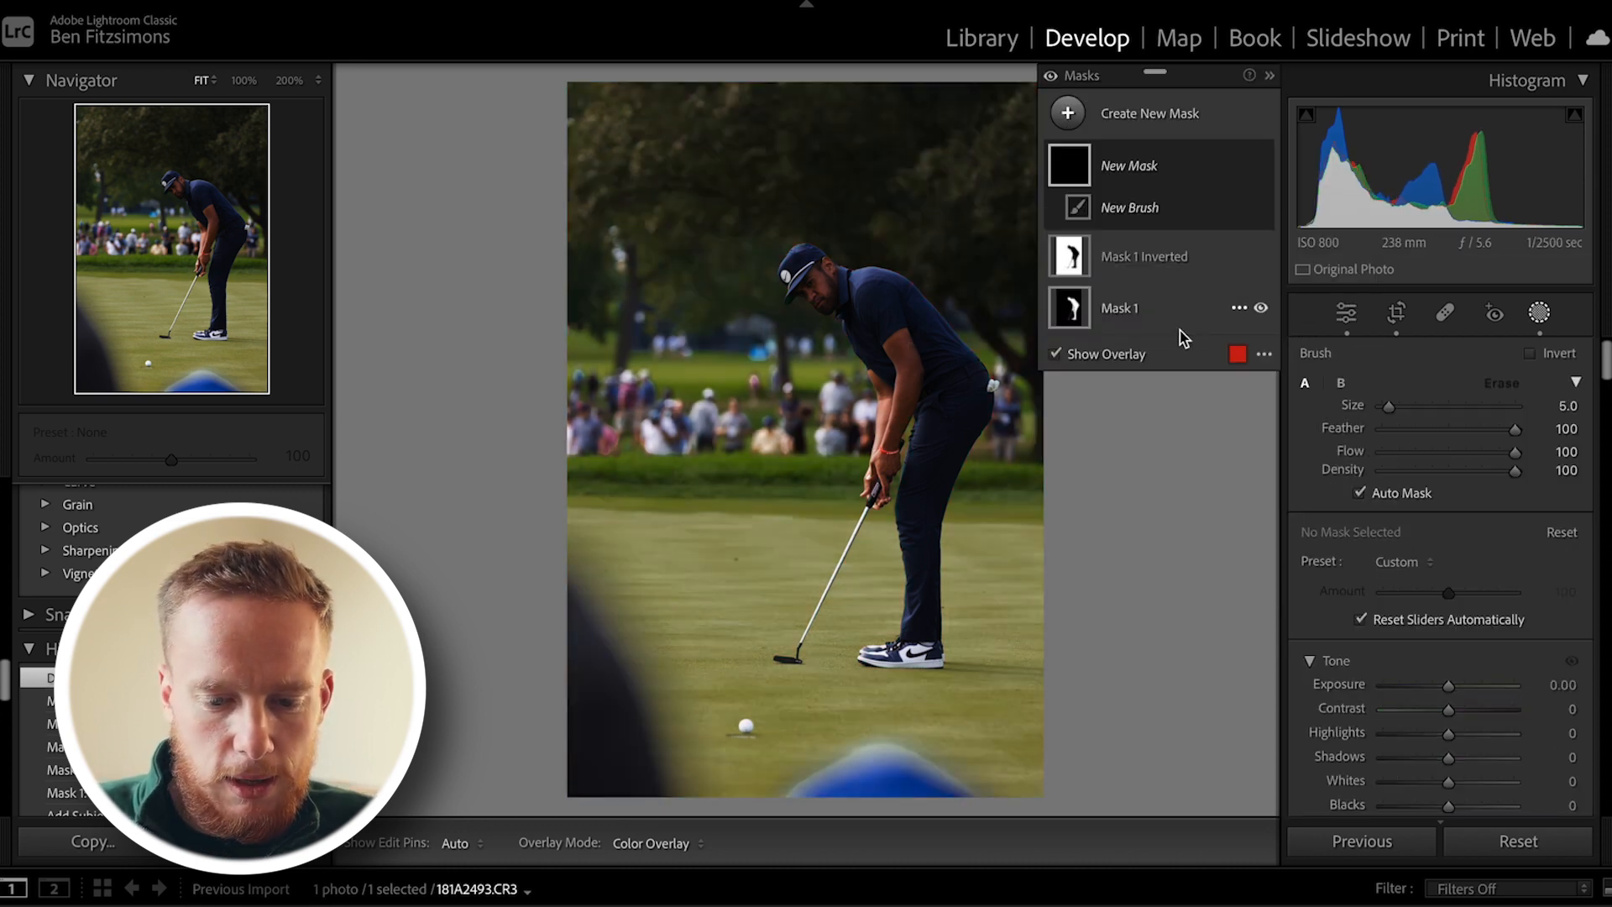
click(586, 429)
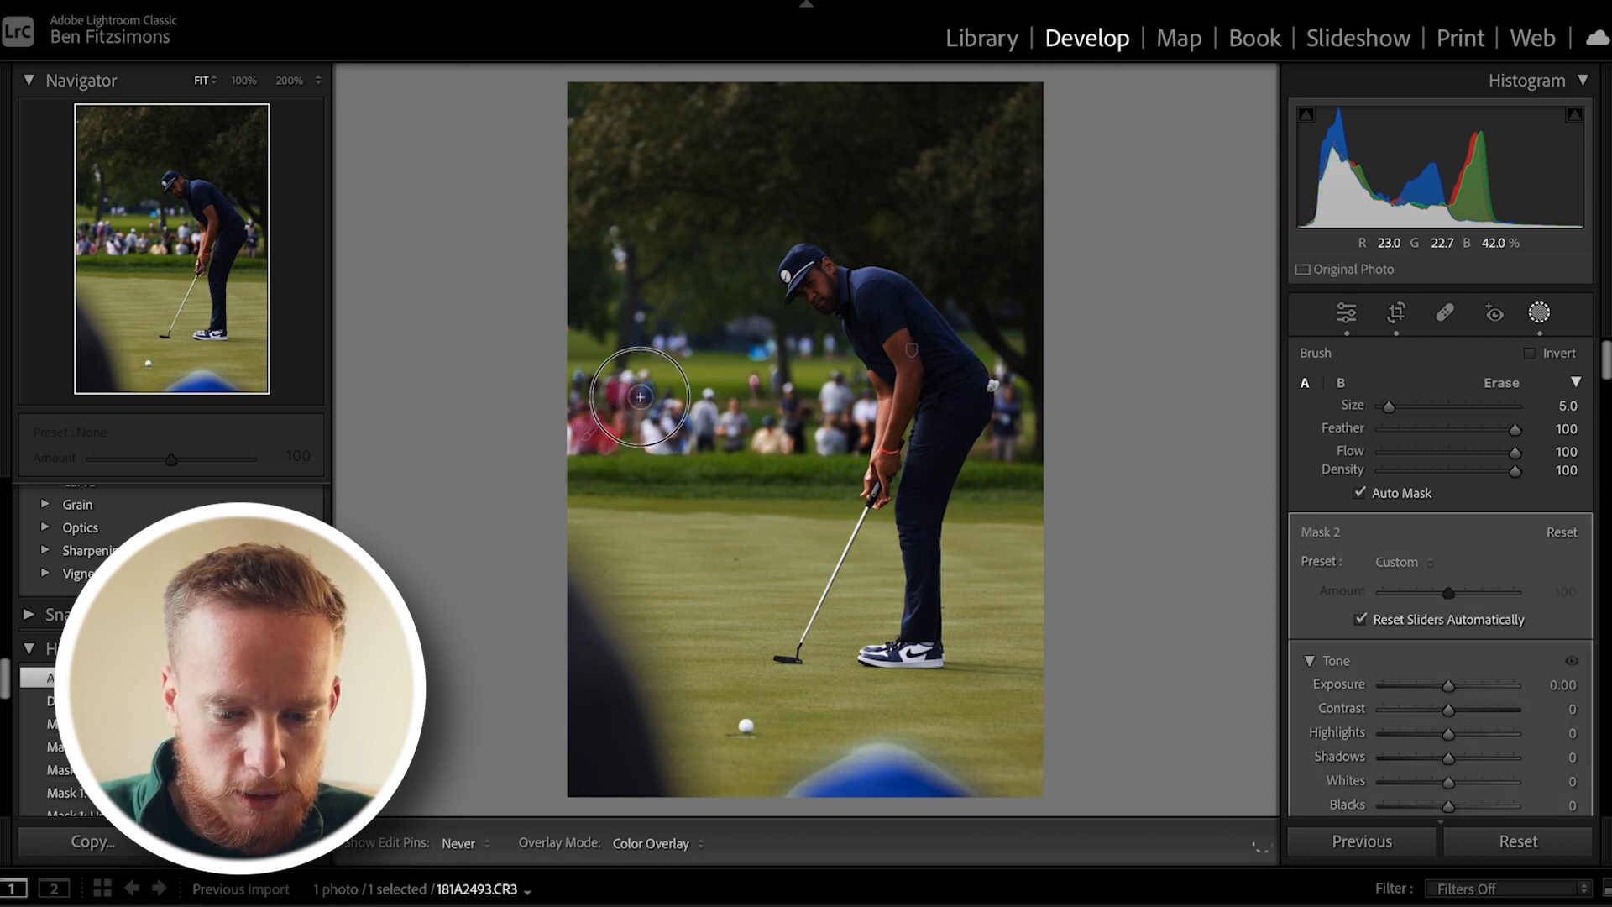
click(619, 380)
click(767, 440)
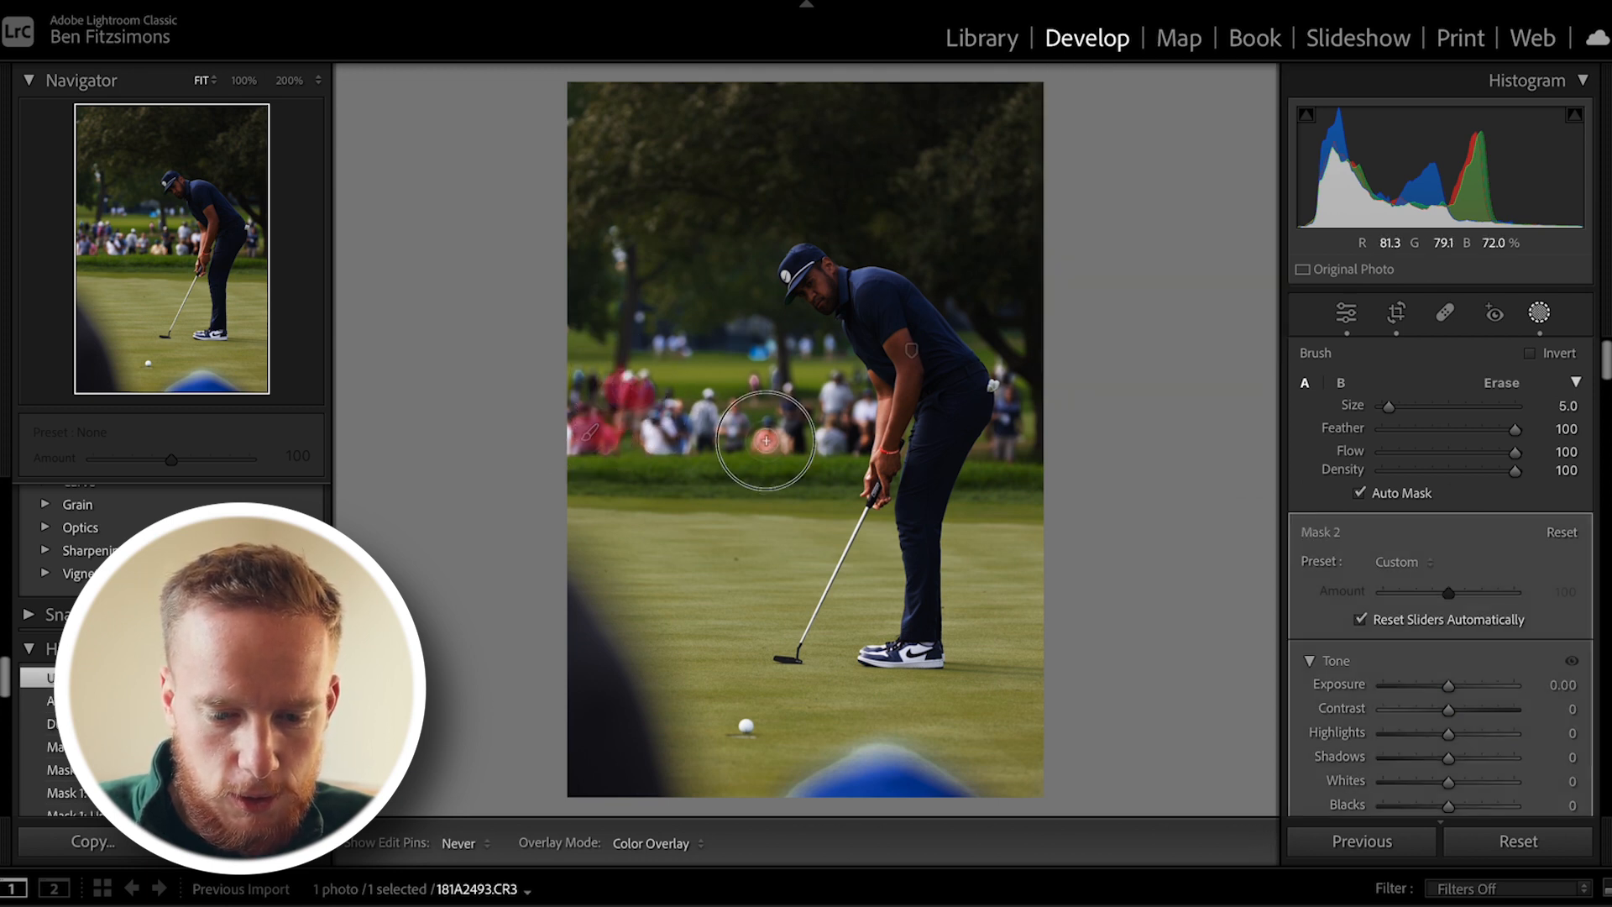
drag(842, 445, 659, 432)
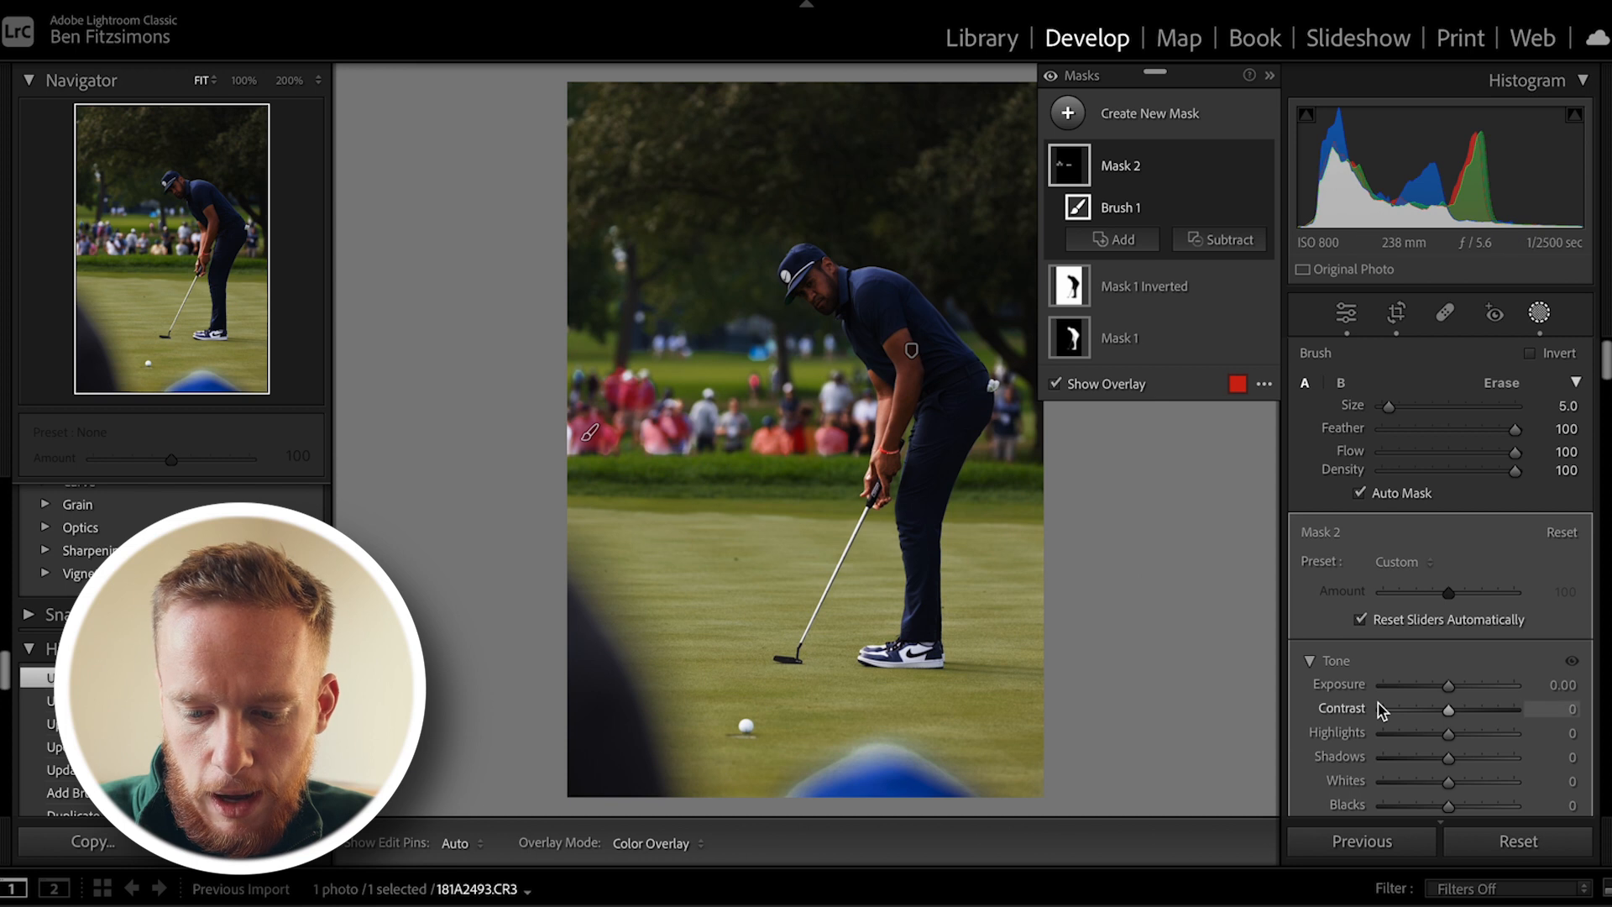
Step: Set the Saturation of the spectators' brush mask to 88 and close the masking tool
scroll(1381, 705, down, 3)
scroll(1461, 671, down, 2)
drag(1463, 647, 1504, 651)
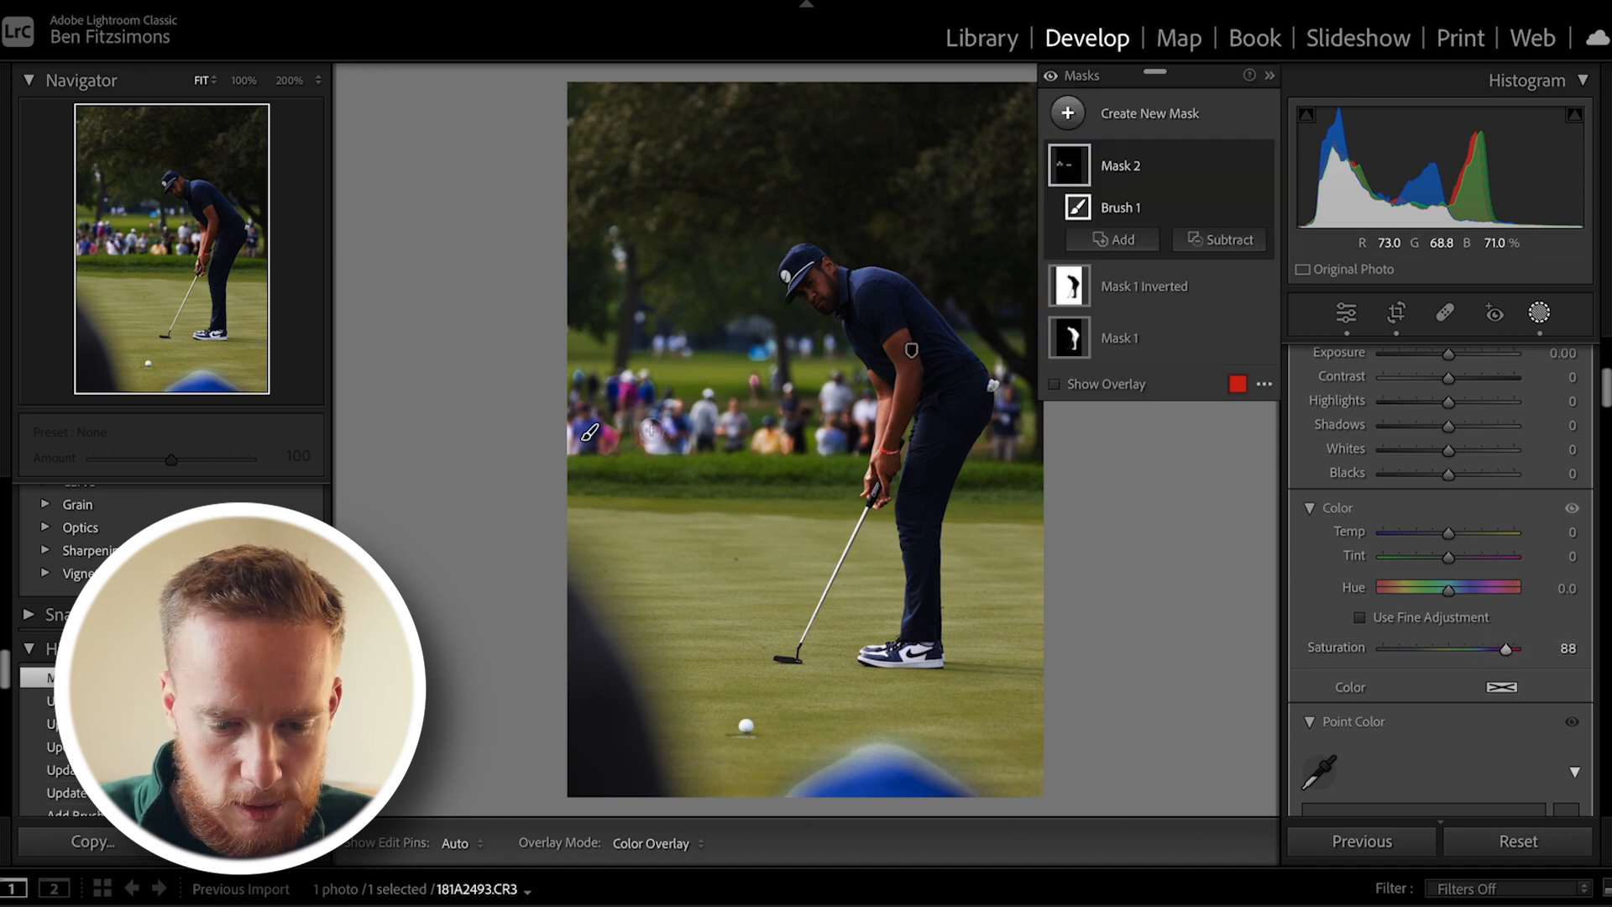
key(h)
click(1539, 312)
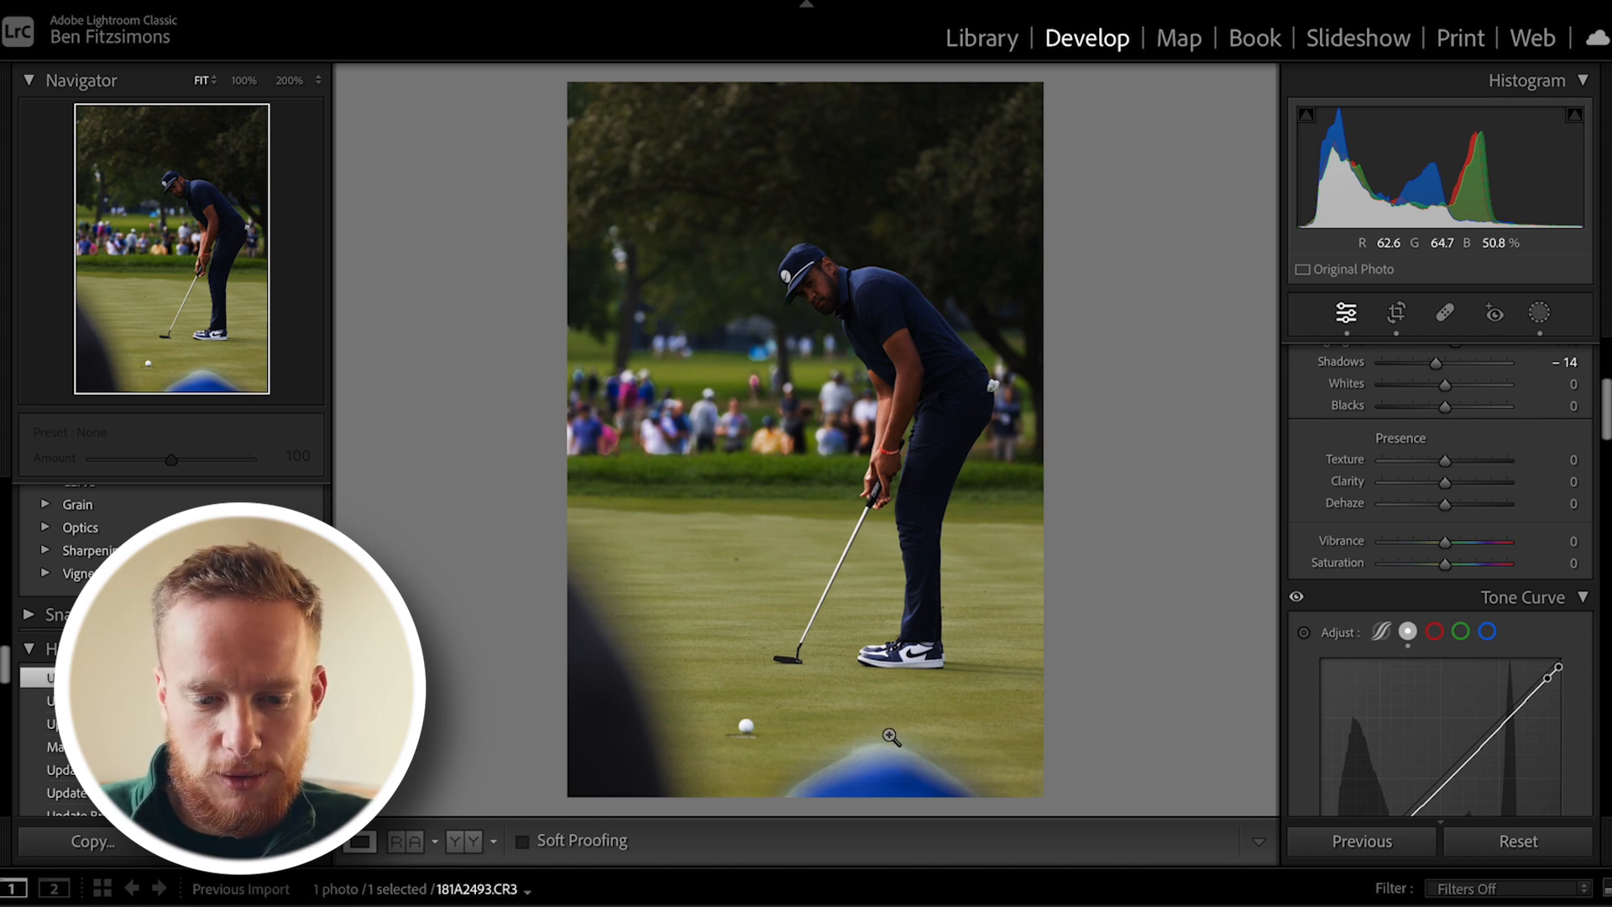
Step: Add a Linear Gradient mask over the bottom of the photo with Exposure −0.34 and Highlights 3, and fine-tune its extent and angle
click(1539, 312)
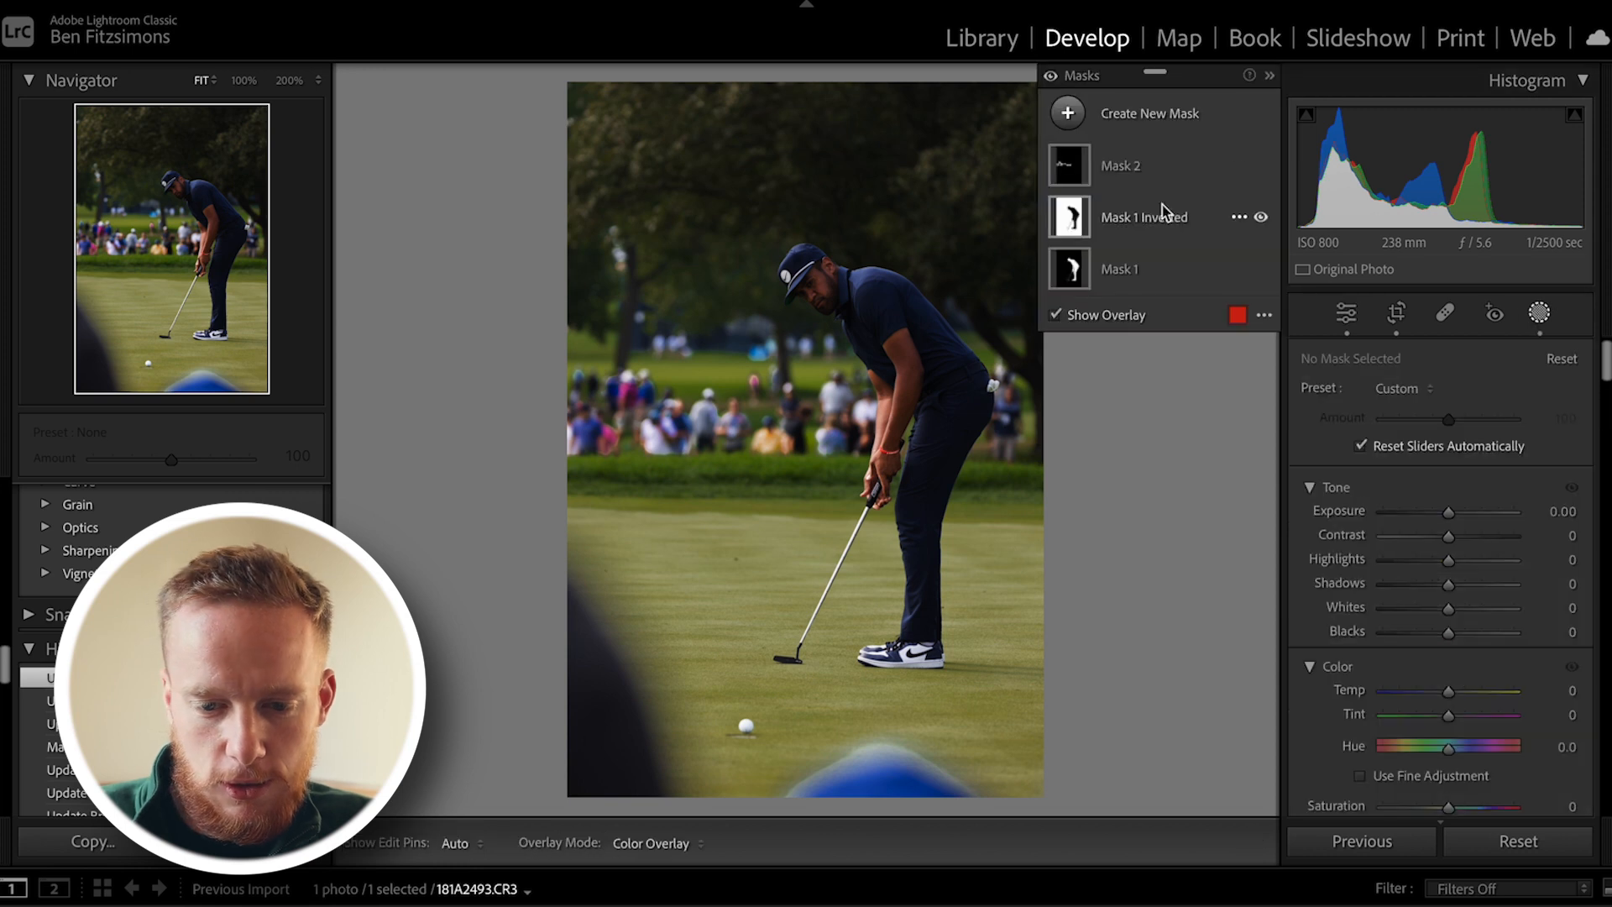
click(1069, 113)
click(1201, 353)
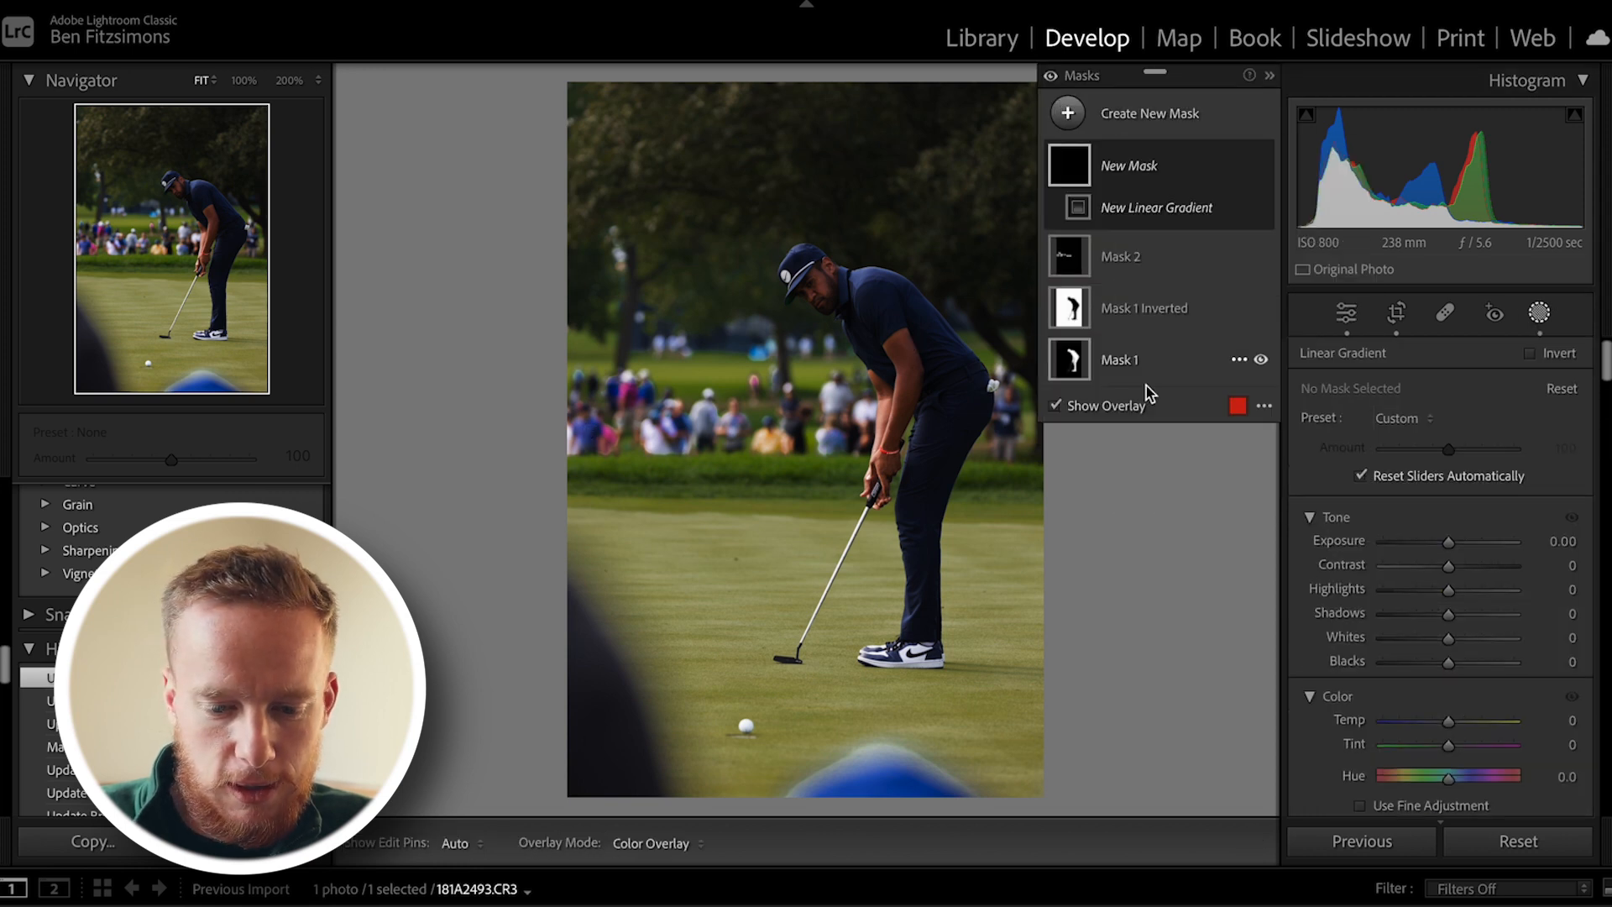
drag(664, 722, 661, 689)
drag(1448, 541, 1454, 594)
drag(661, 728, 661, 777)
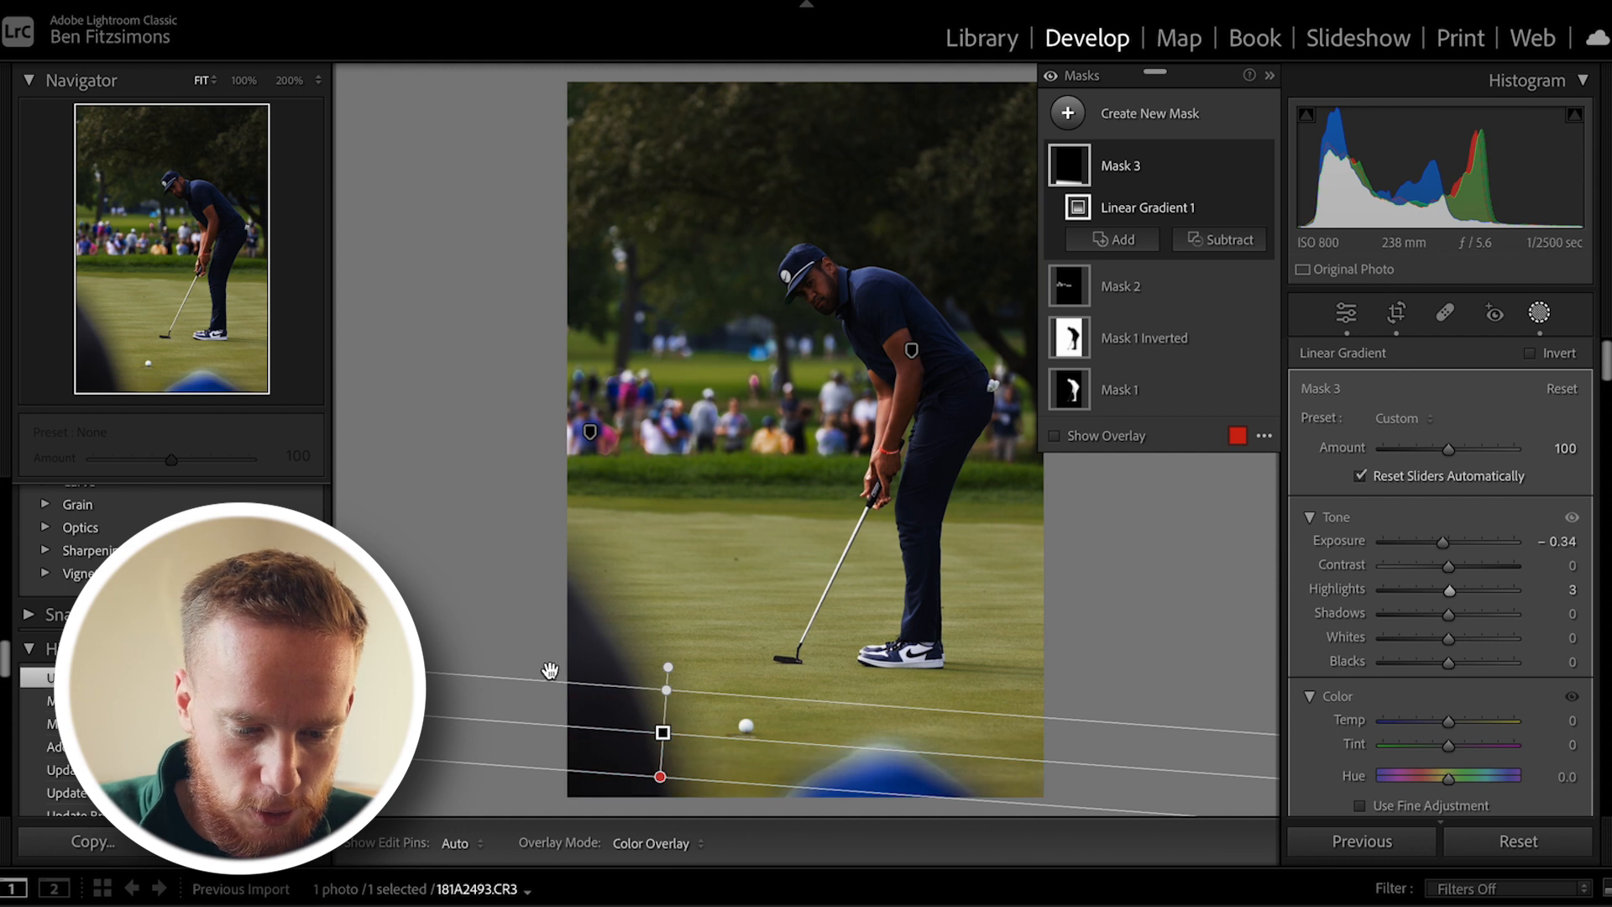
mouse_move(660, 735)
mouse_down()
mouse_move(630, 724)
mouse_move(647, 732)
mouse_up()
Step: Add a Brush to the bottom gradient mask and paint over the blurred blue shape in the foreground
click(1138, 239)
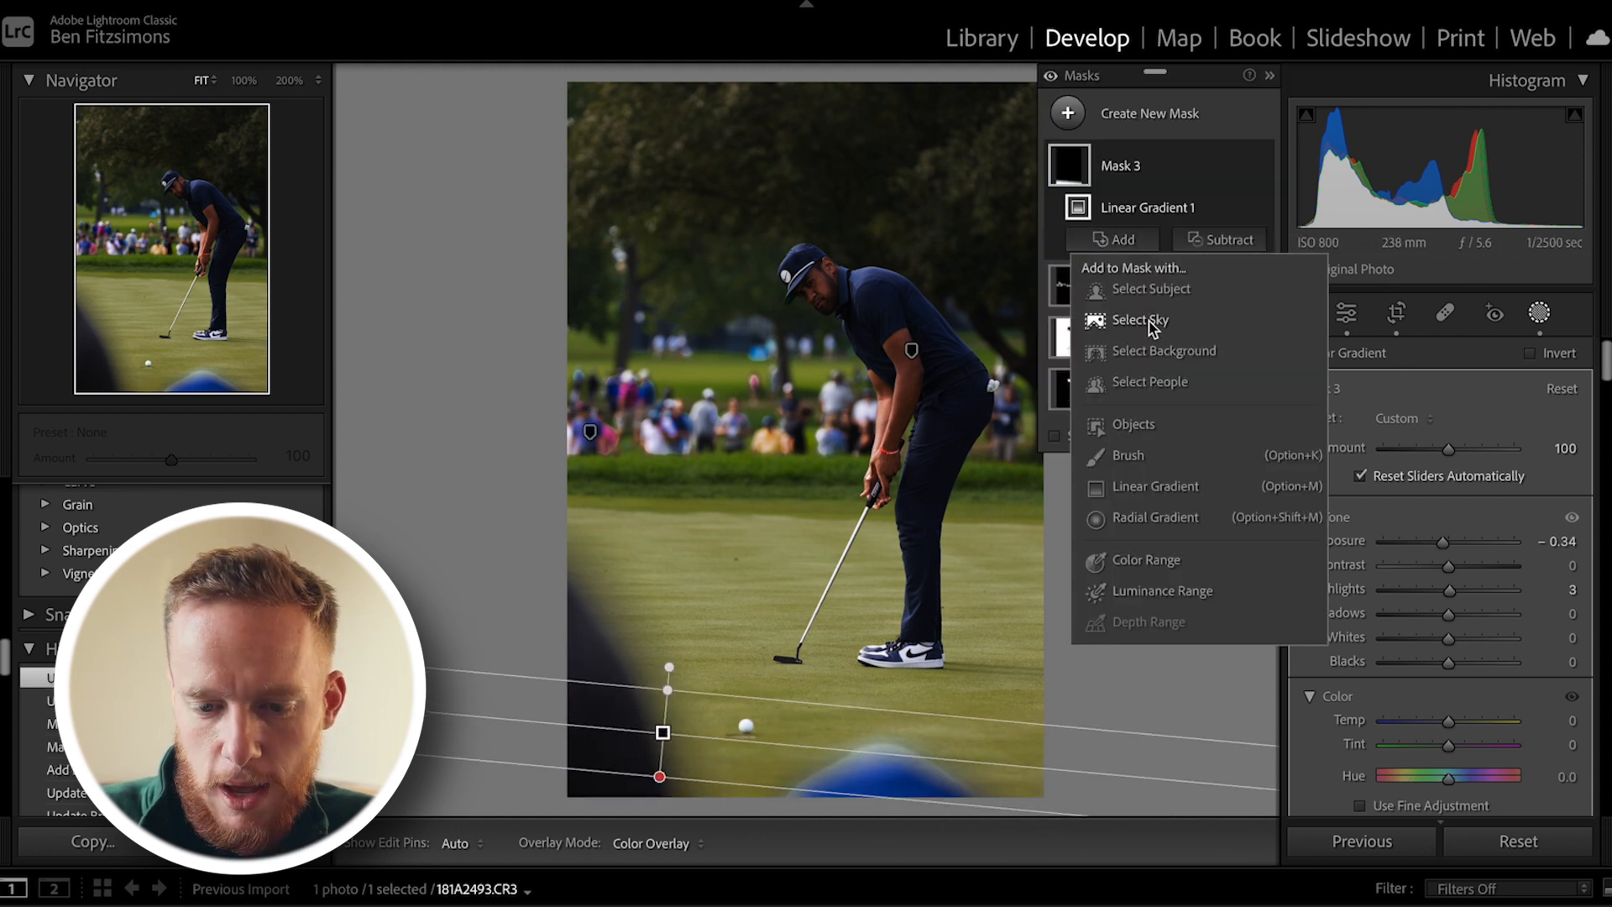
click(1128, 455)
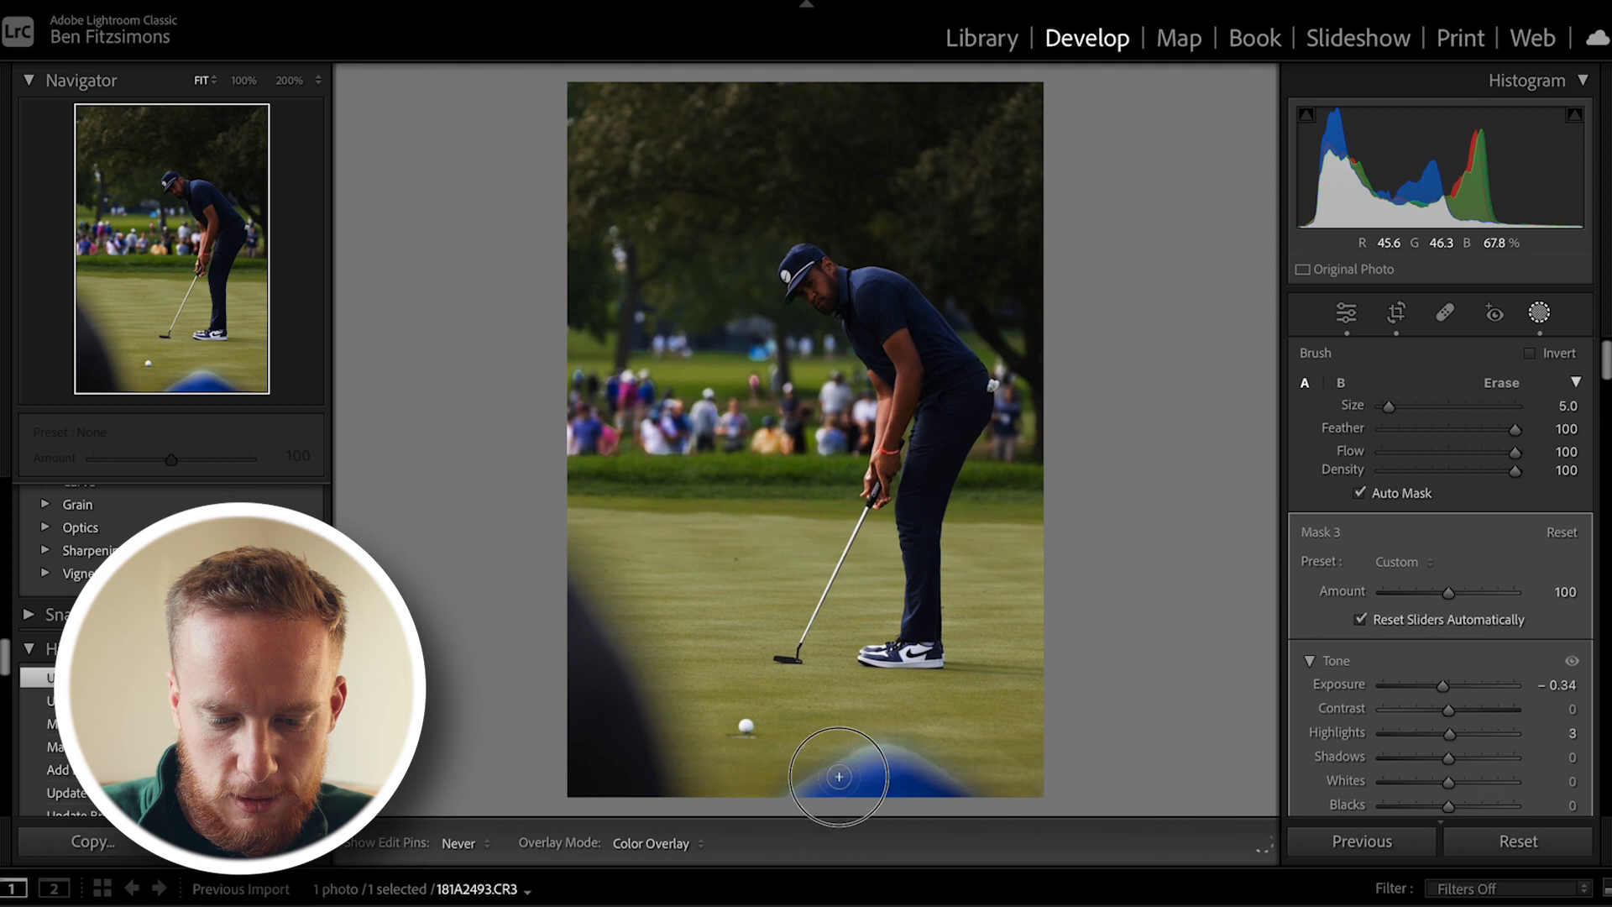
mouse_move(975, 797)
mouse_down()
mouse_move(961, 800)
mouse_move(1024, 784)
mouse_move(923, 775)
mouse_up()
Step: Add a slanted Linear Gradient mask over the trees in the upper part of the photo with Exposure 0.71 and Temp 9
click(1076, 113)
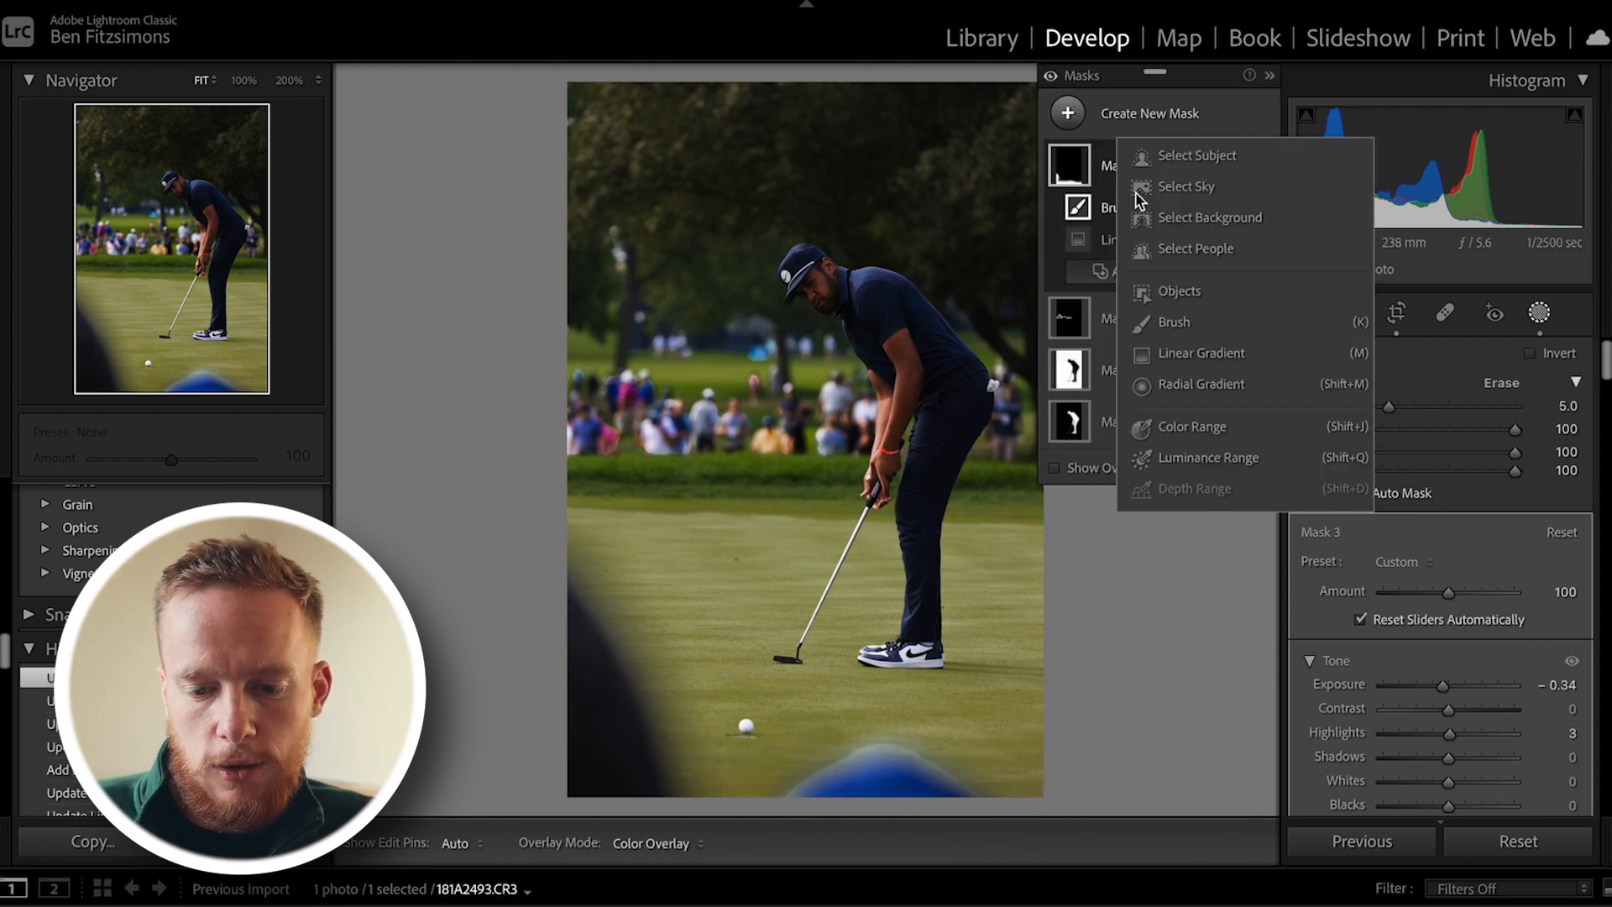
click(1168, 322)
key(m)
drag(748, 210, 791, 389)
drag(1449, 542, 1461, 544)
drag(767, 313, 781, 359)
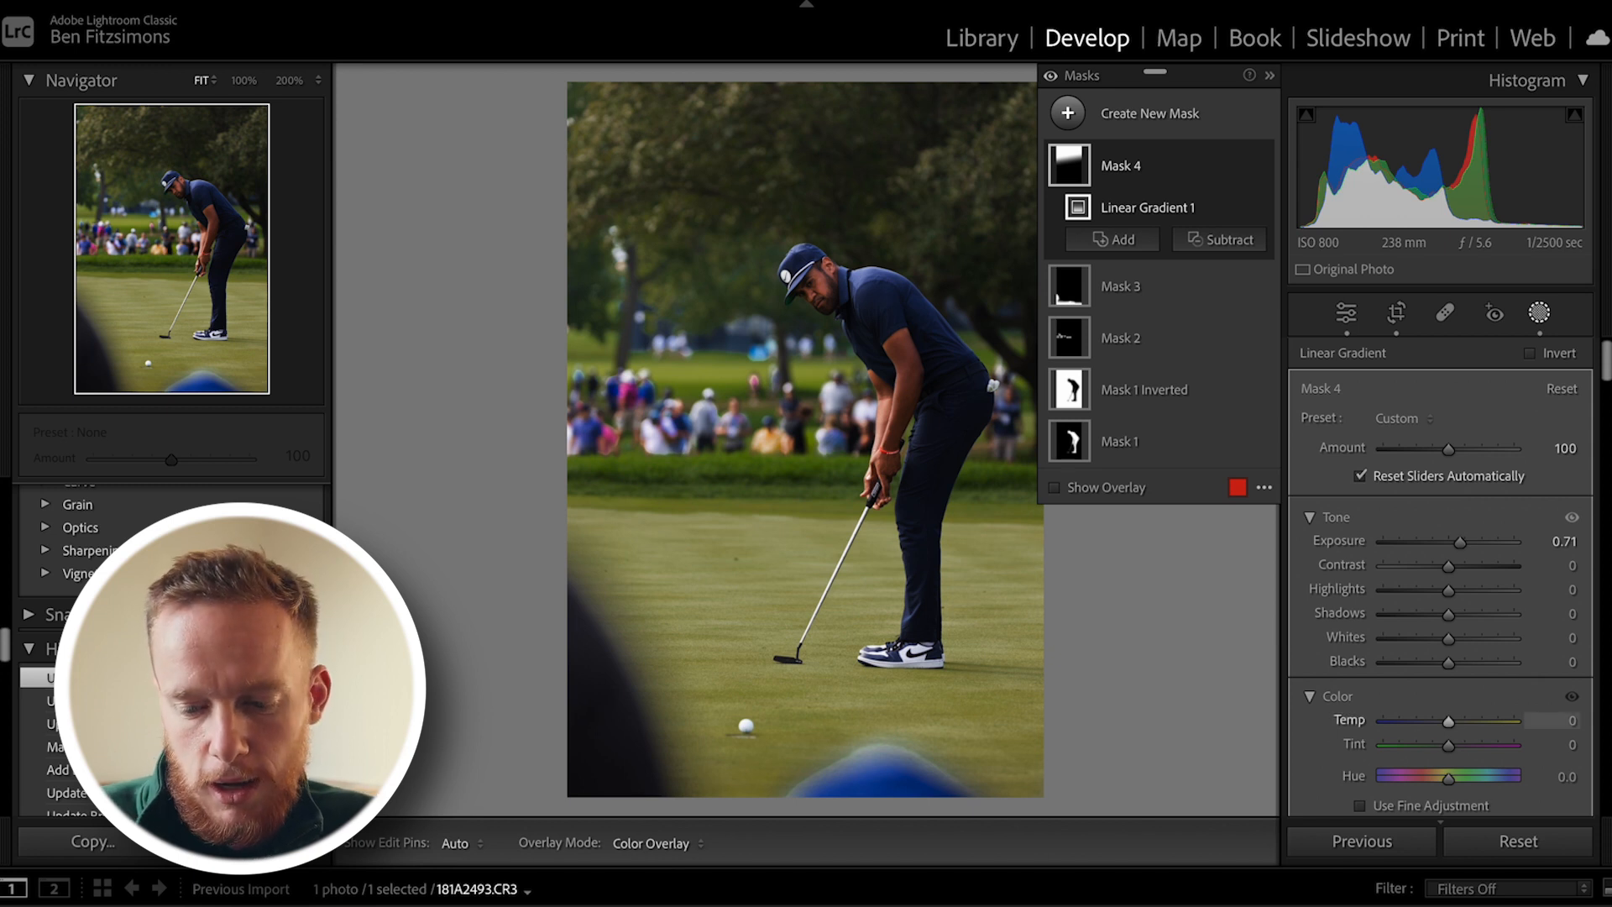
drag(1450, 724, 1456, 728)
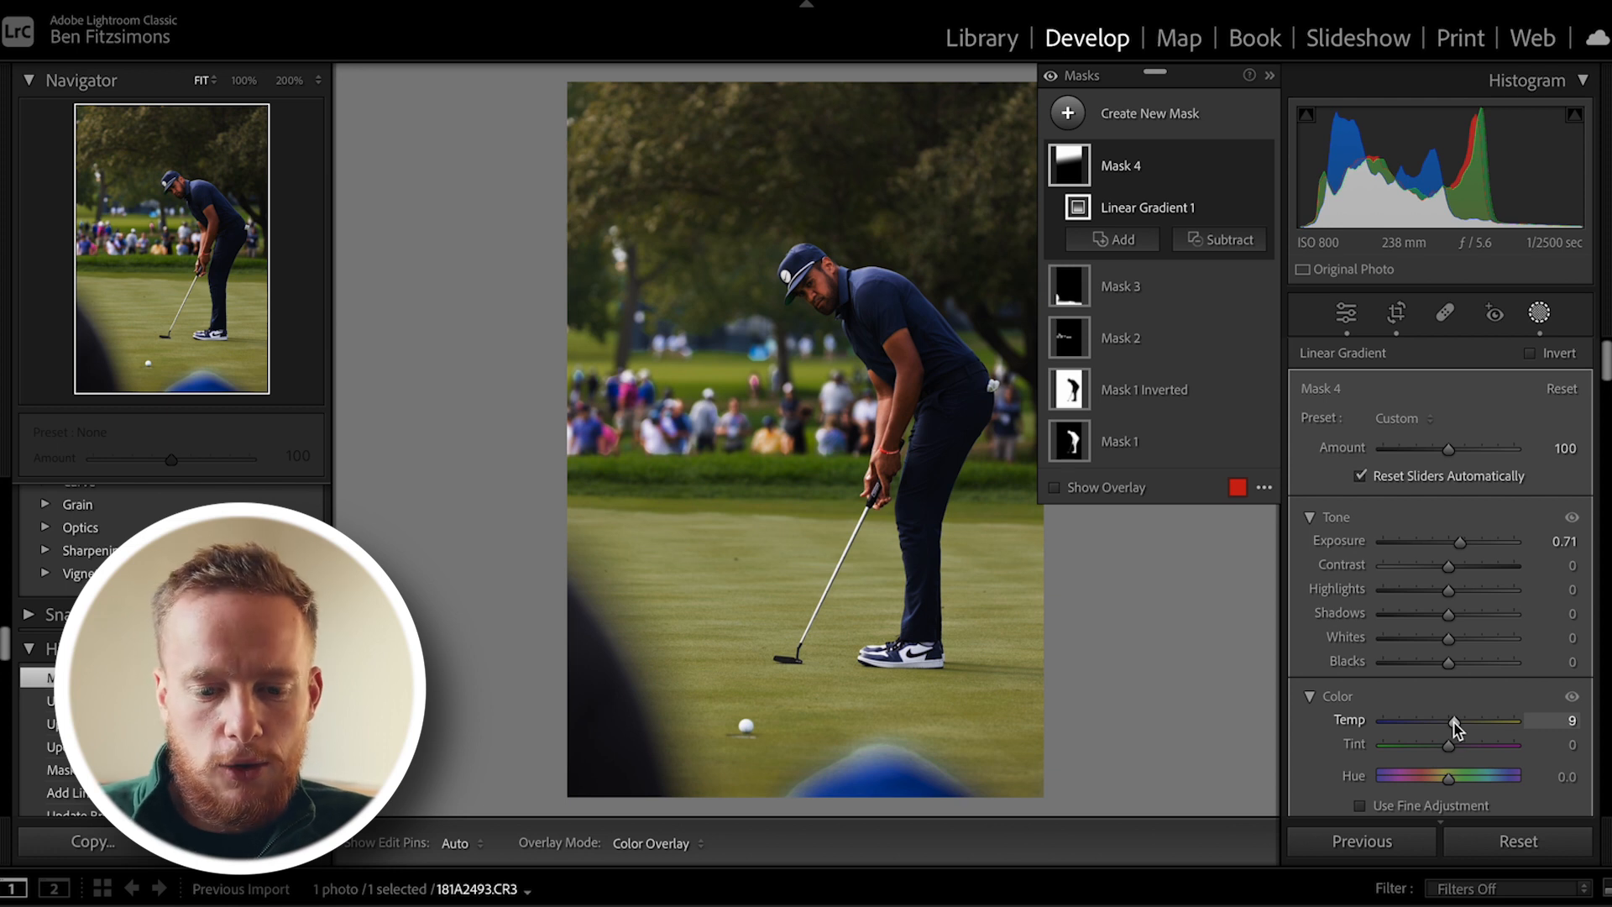
click(1539, 312)
Step: Tint the highlights faintly orange and the shadows faintly blue, at Saturation 2, in Color Grading
scroll(1433, 607, down, 15)
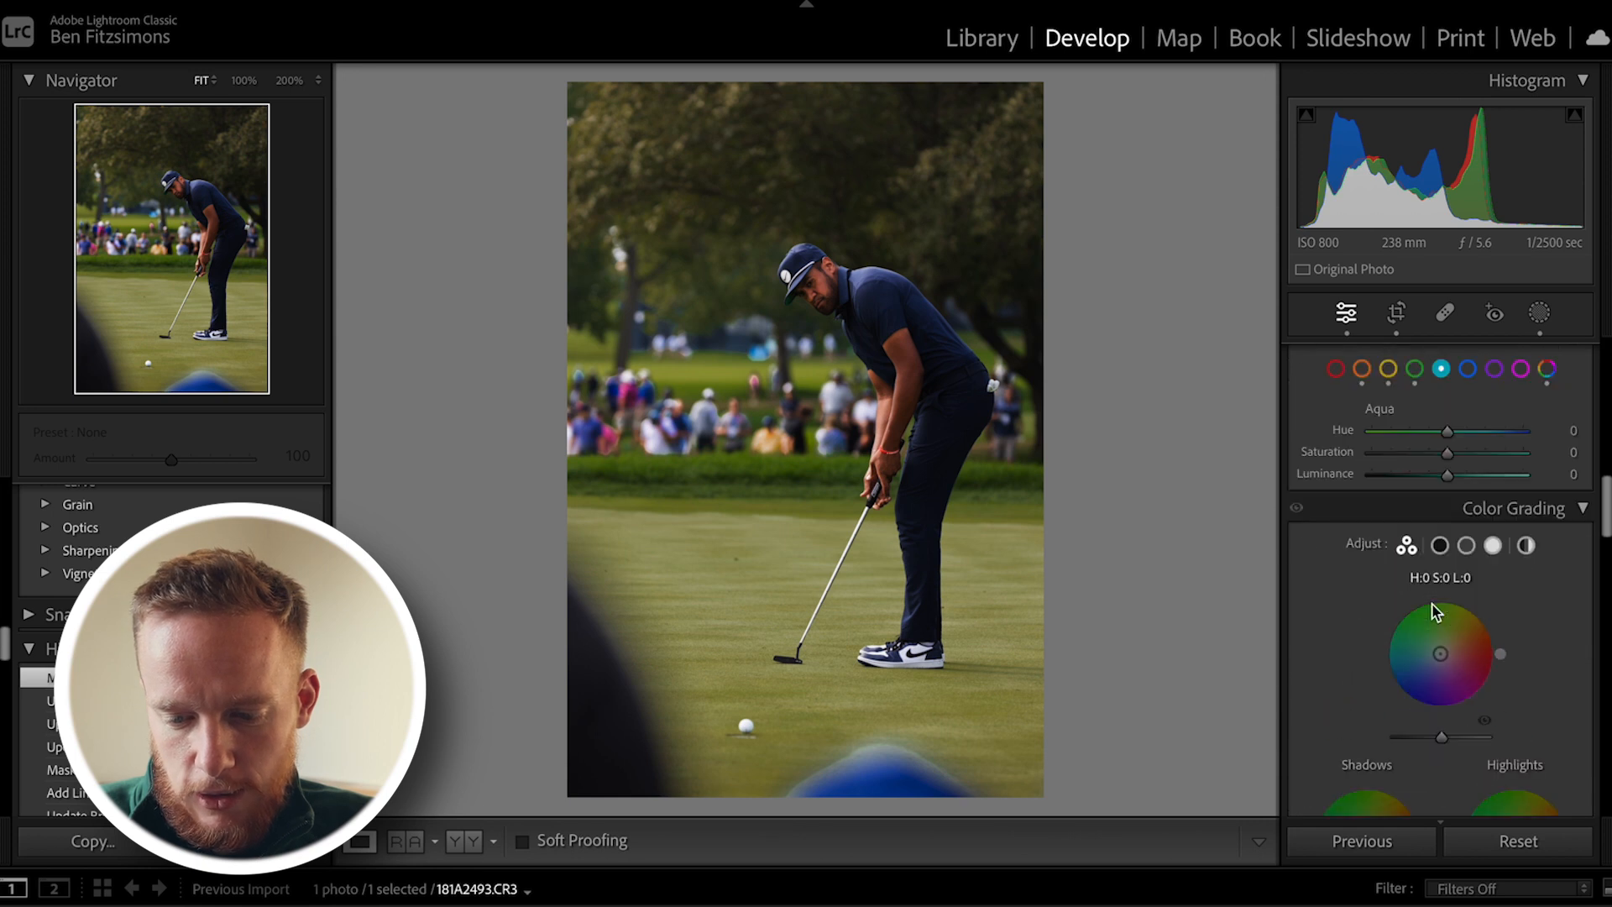
scroll(1432, 605, up, 3)
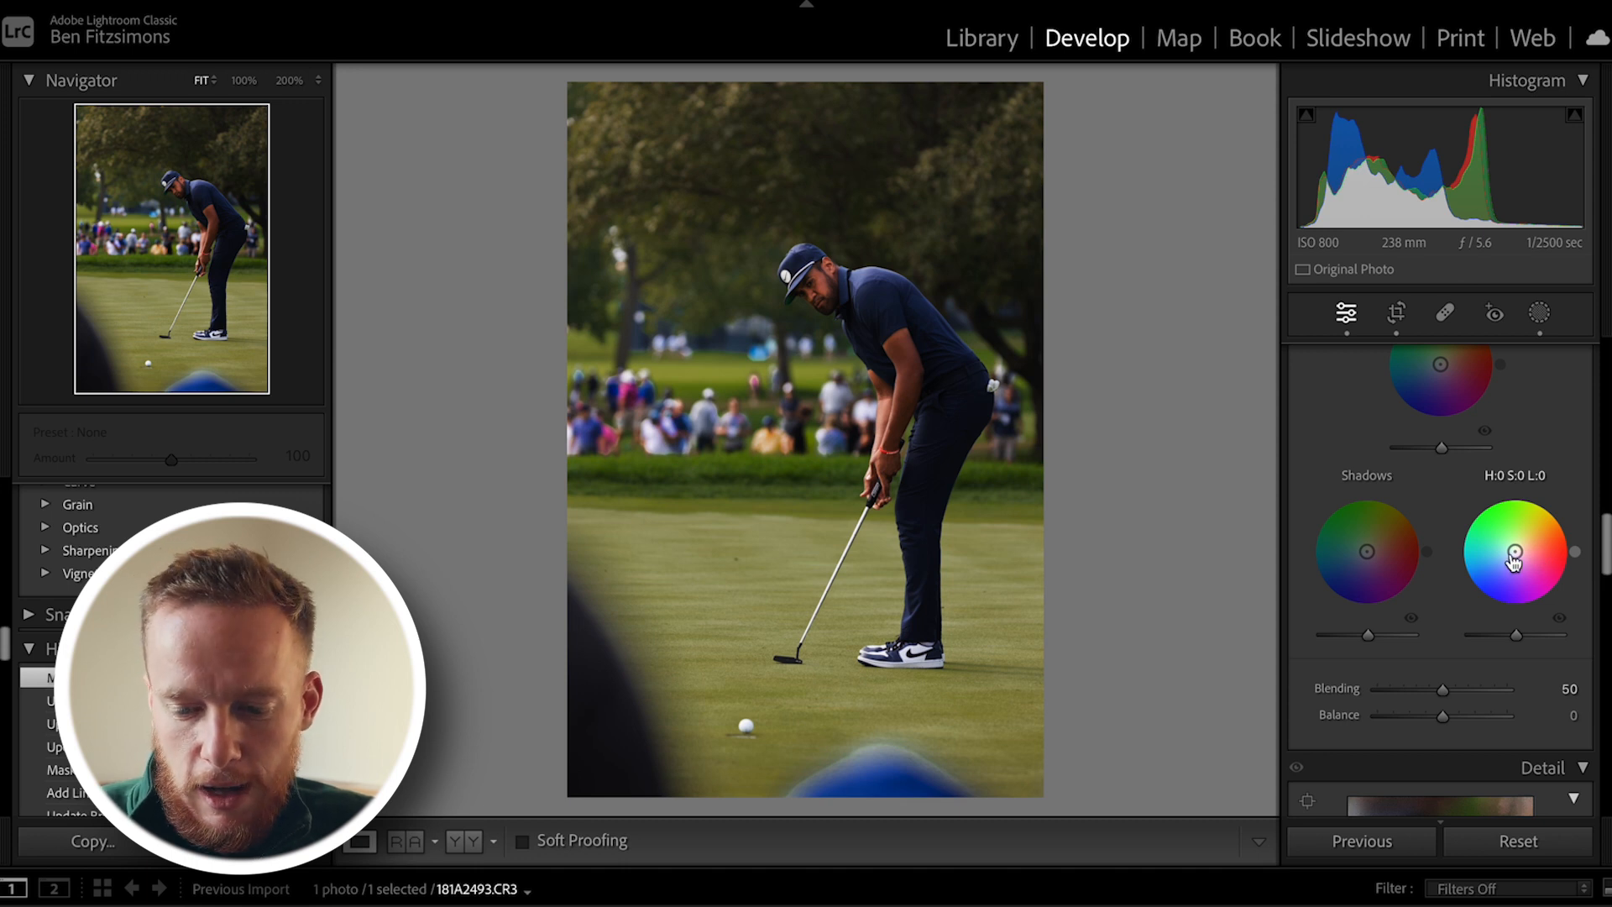
drag(1515, 551, 1517, 550)
mouse_move(1368, 551)
mouse_down()
mouse_move(1325, 557)
mouse_move(1367, 552)
mouse_up()
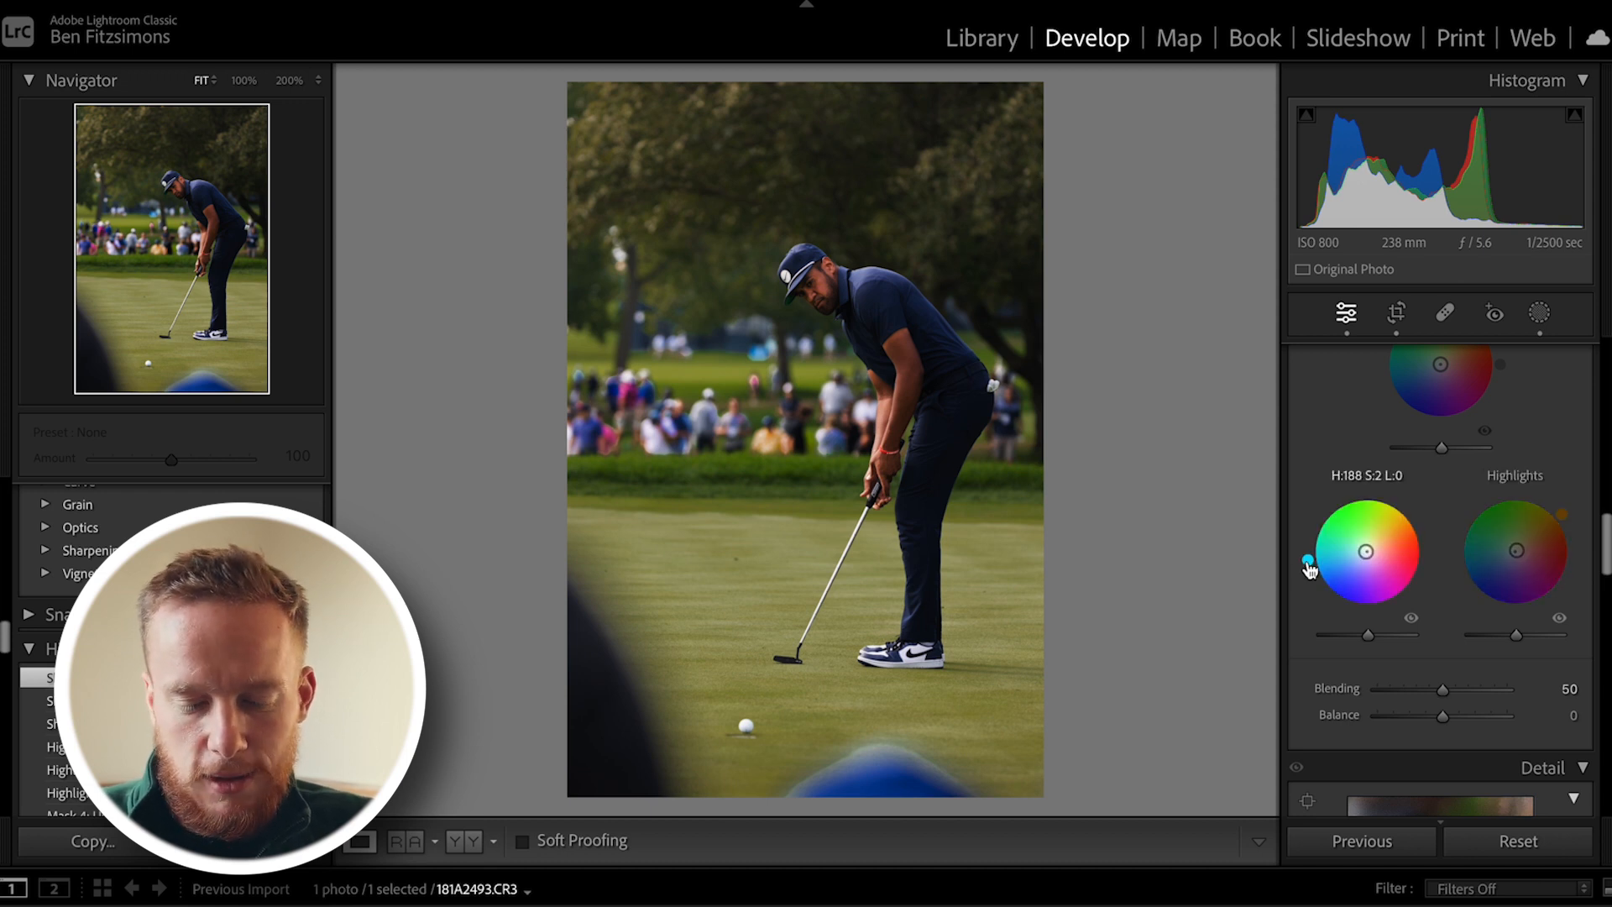
mouse_move(1307, 560)
mouse_down()
mouse_move(1310, 532)
mouse_move(1319, 588)
mouse_move(1310, 569)
mouse_up()
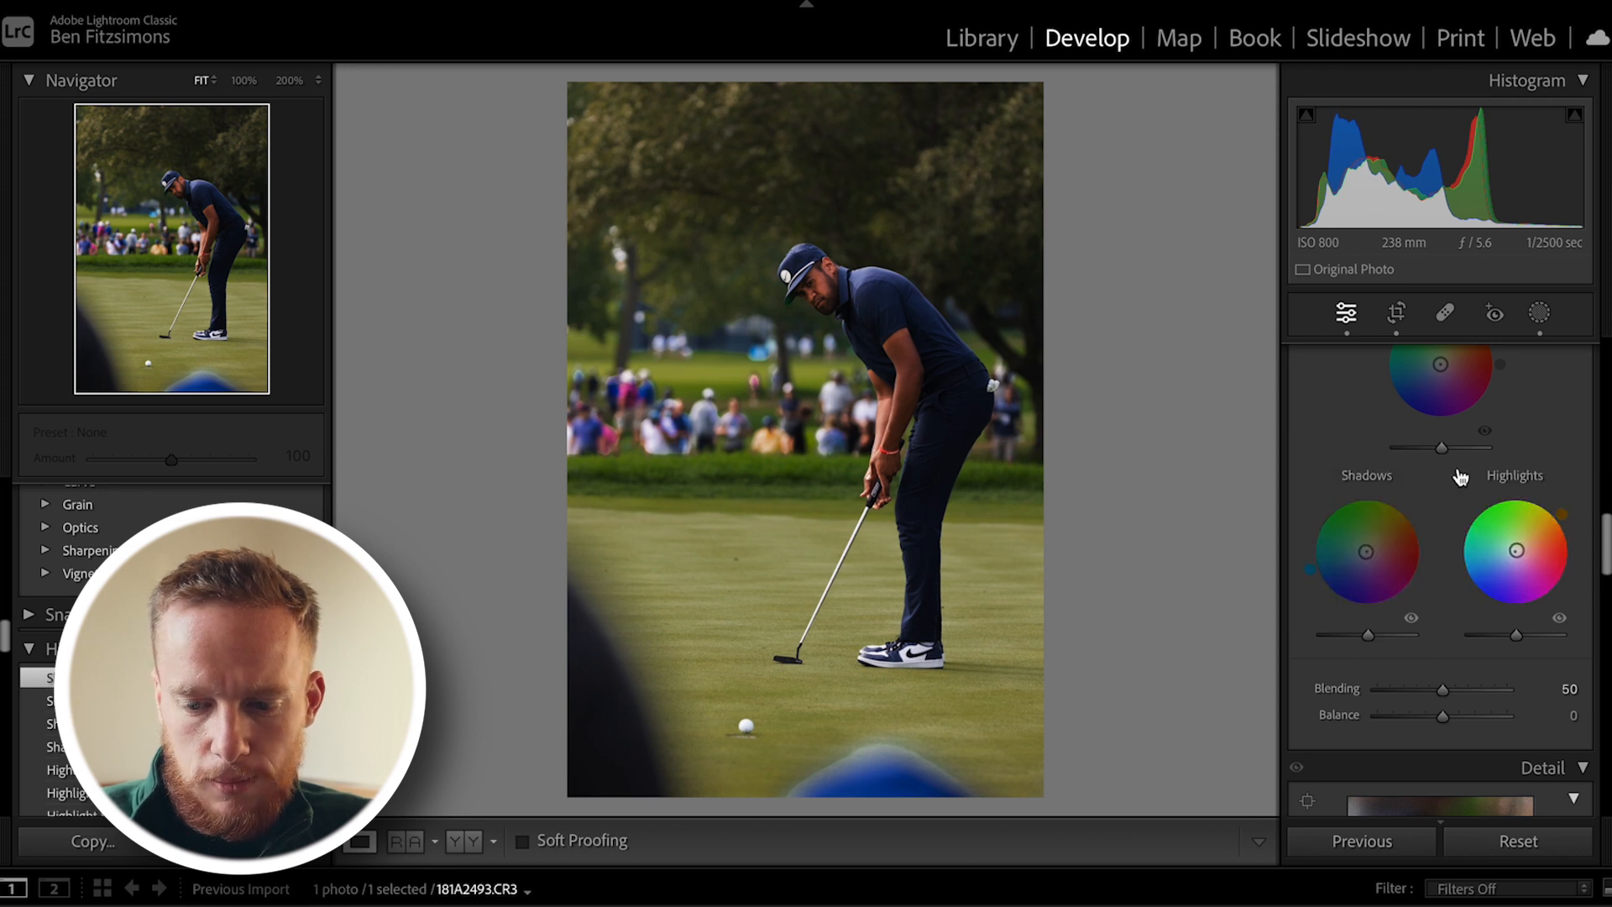
Step: Compare the edited golf photo with its unedited version by switching between the before and after views
scroll(1457, 471, up, 2)
scroll(1461, 476, up, 6)
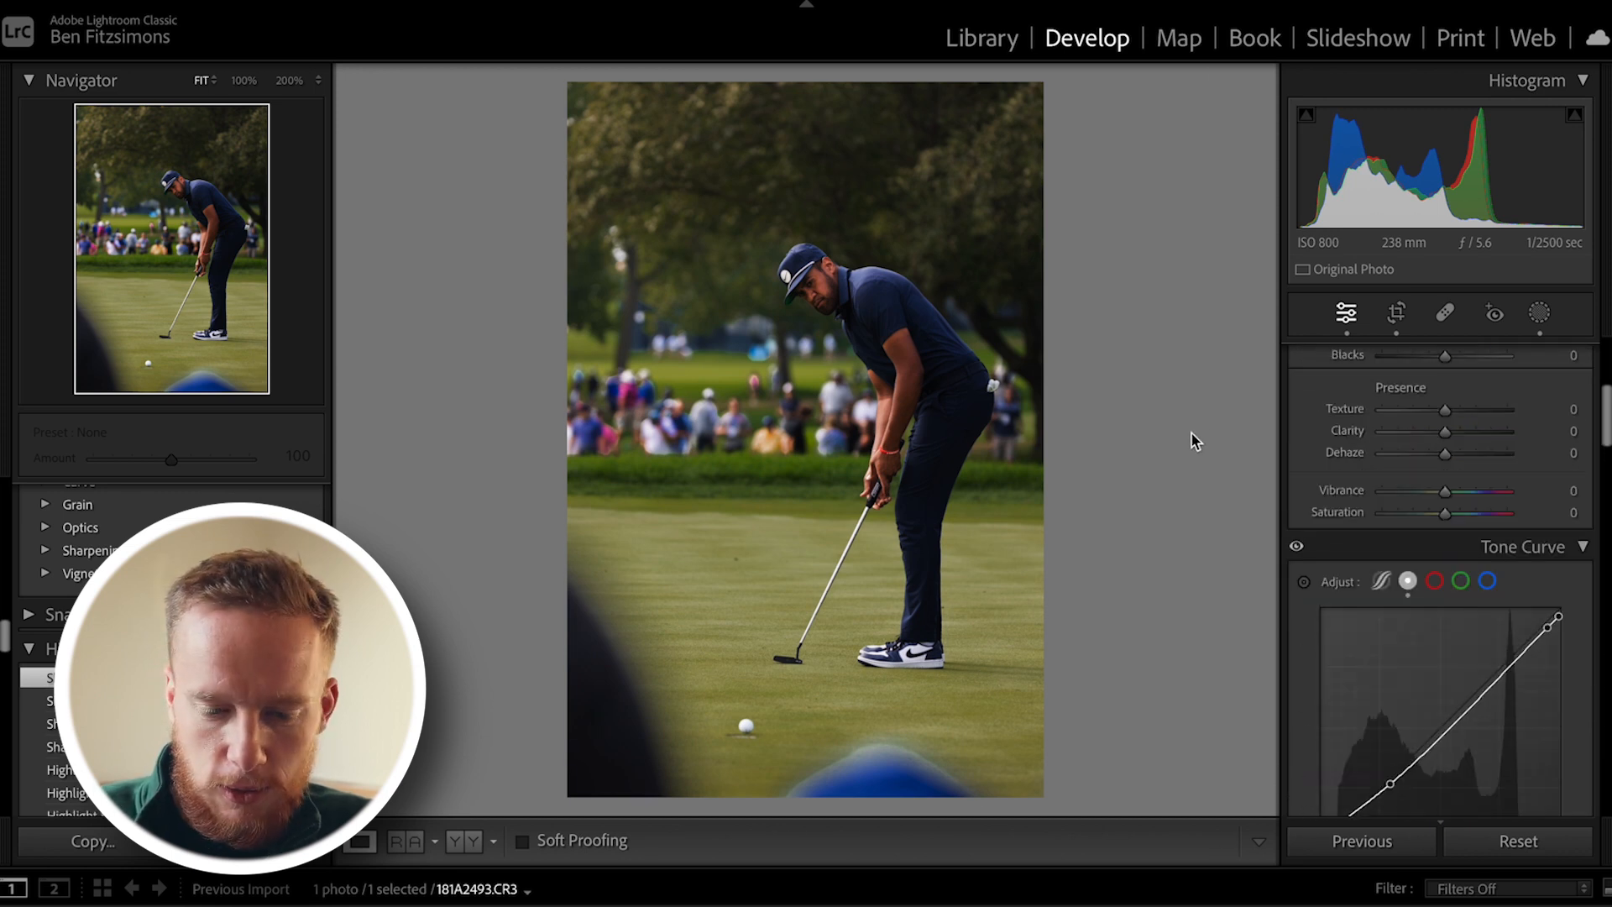
key(backslash)
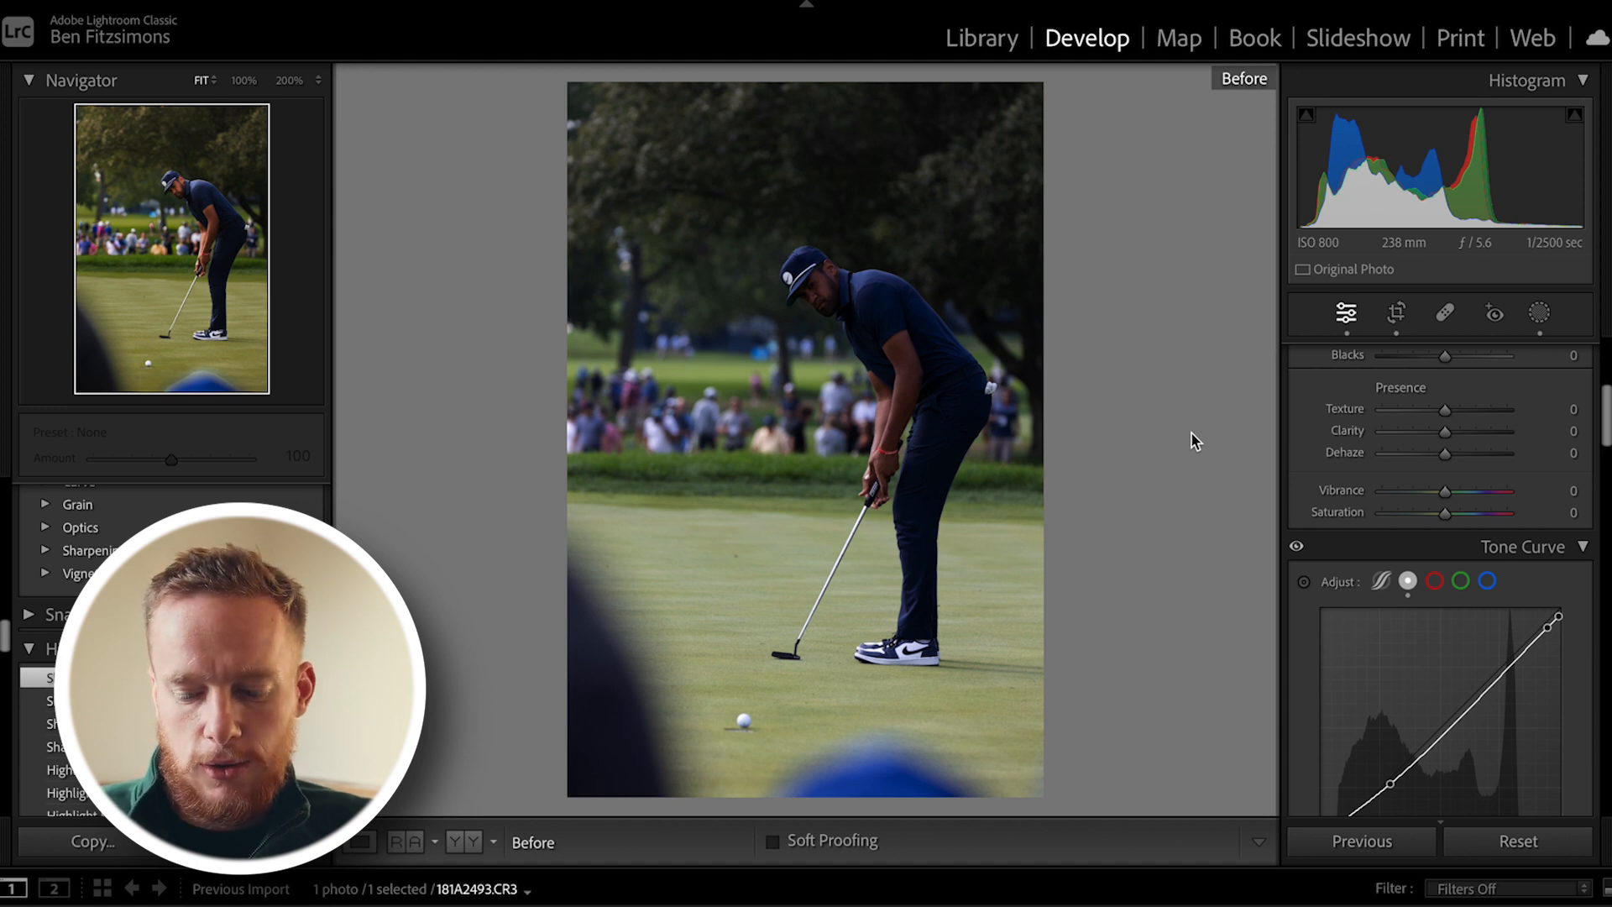
key(backslash)
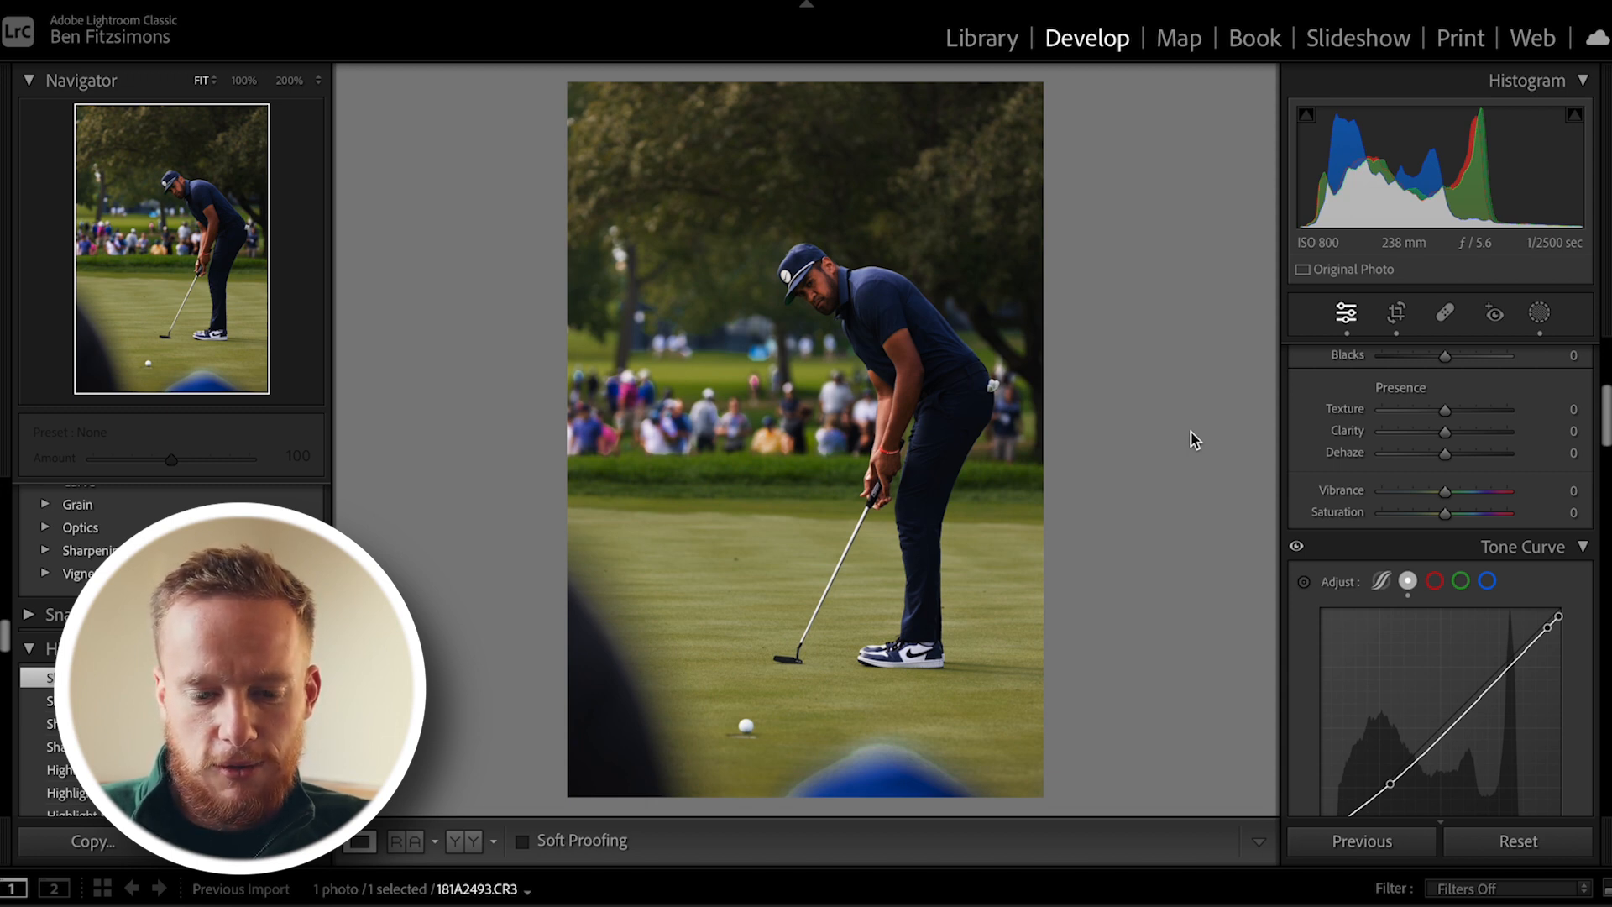
key(backslash)
key(backslash)
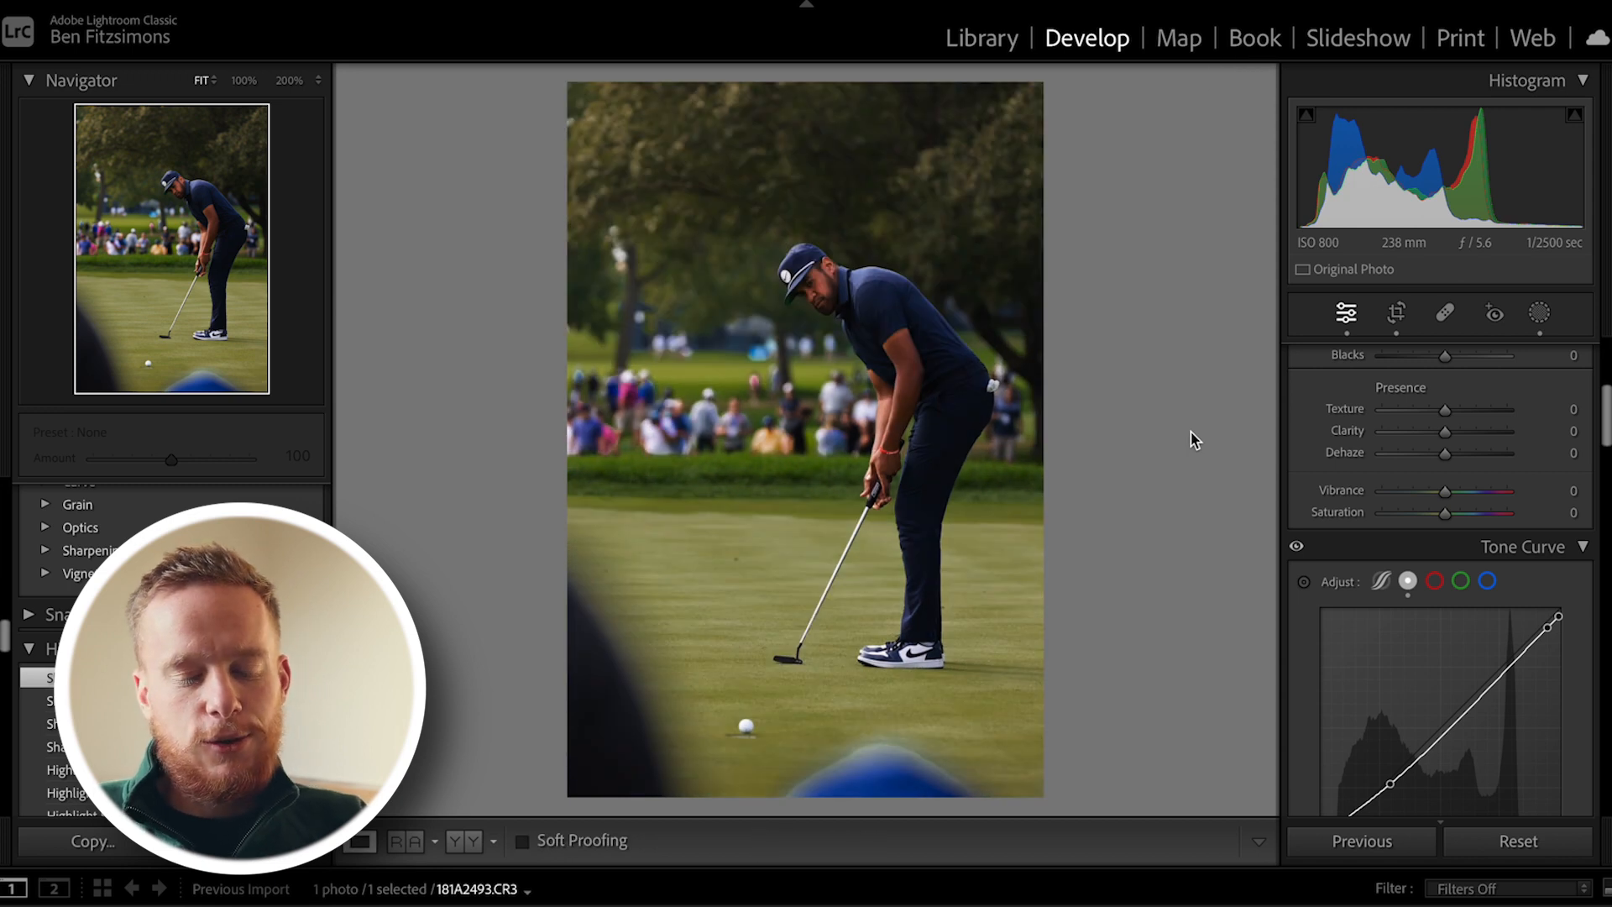